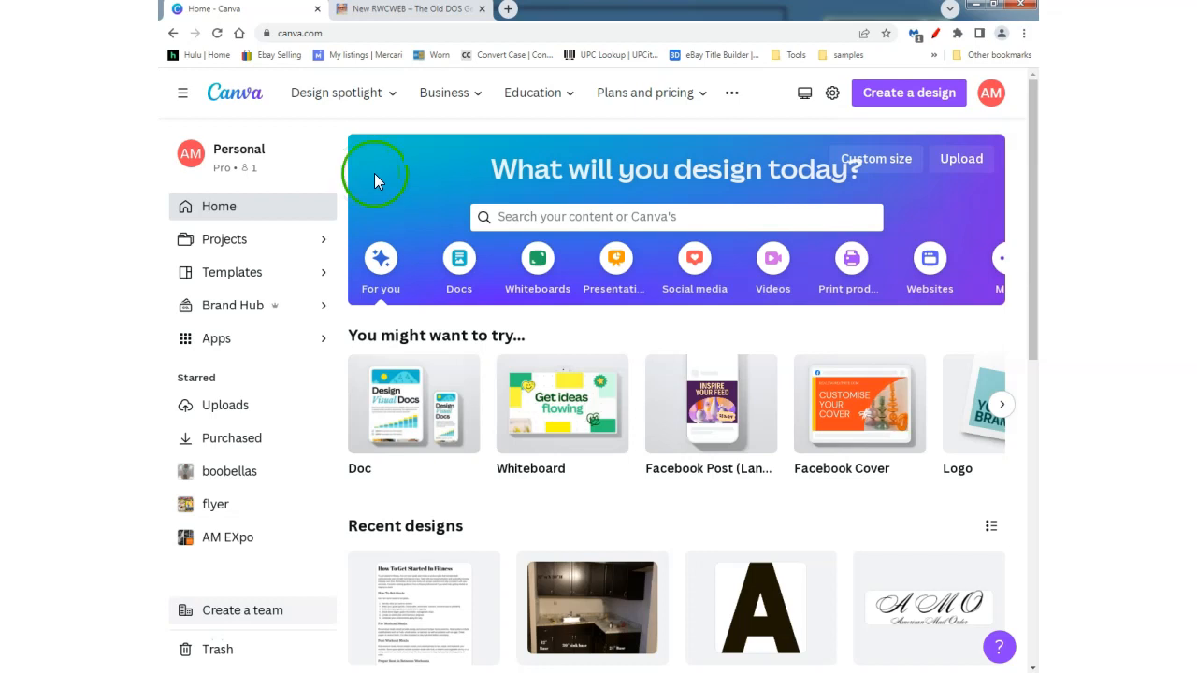
# Browse the recent designs on the Canva home page.
pyautogui.scroll(-3, 556, 312)
pyautogui.scroll(-4, 527, 351)
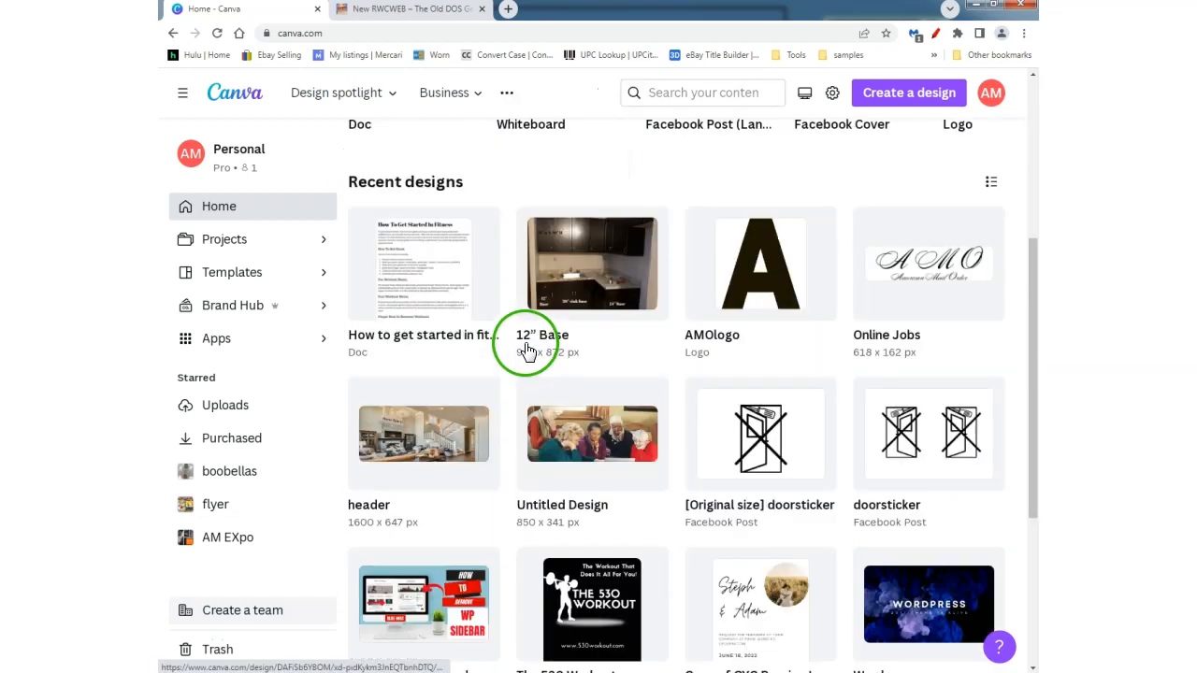
pyautogui.scroll(-3, 520, 360)
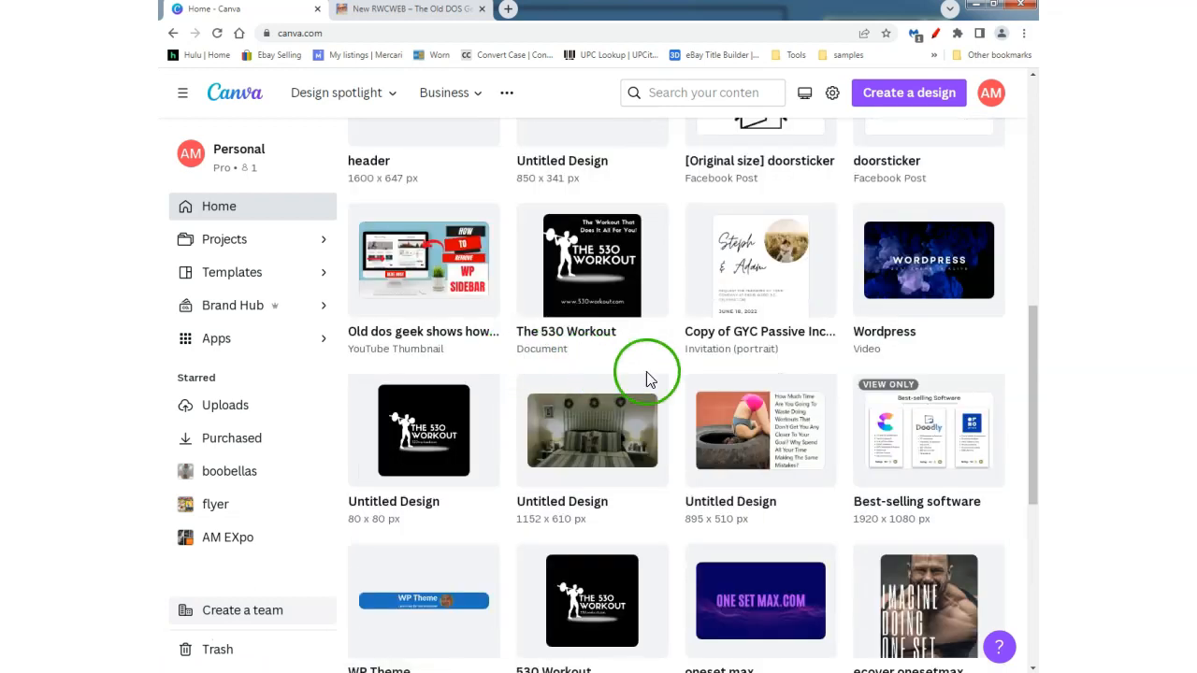
pyautogui.scroll(-2, 711, 388)
pyautogui.scroll(-3, 673, 388)
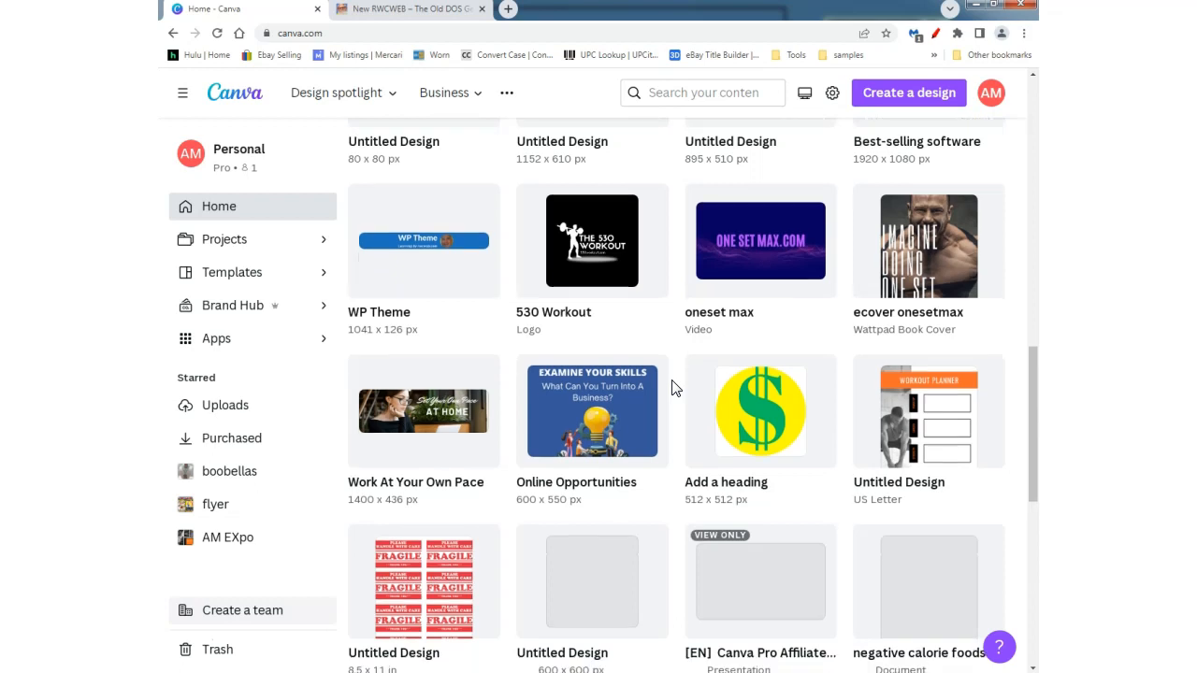
pyautogui.scroll(-1, 675, 388)
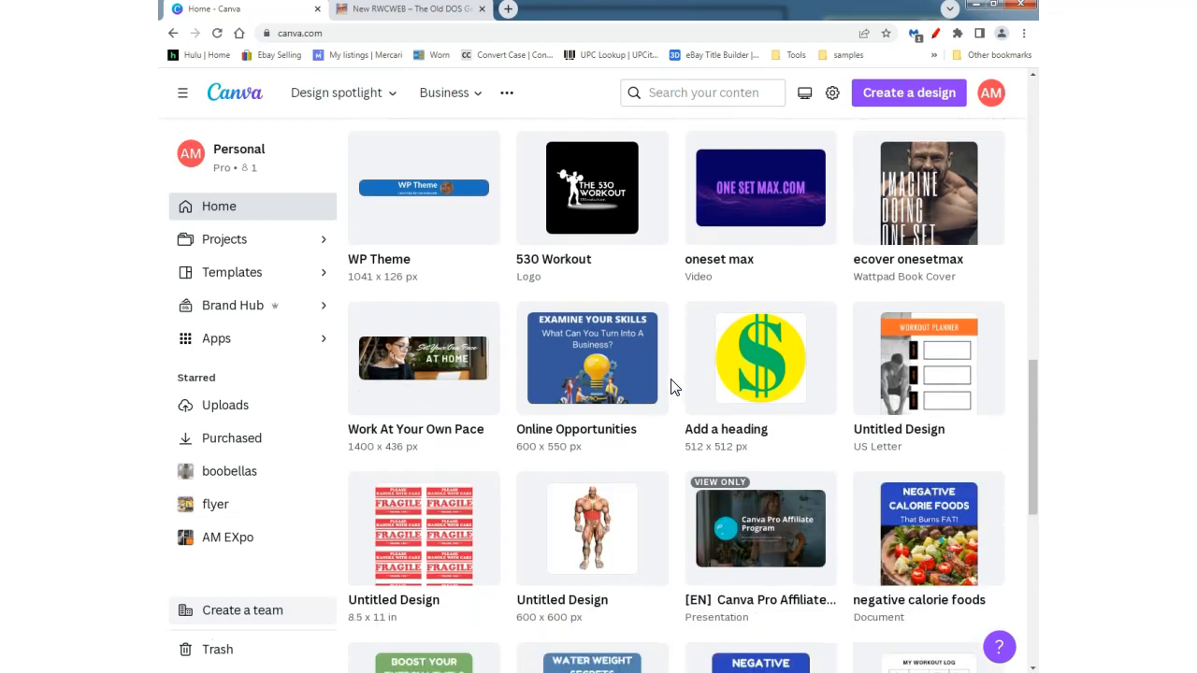
pyautogui.scroll(8, 673, 386)
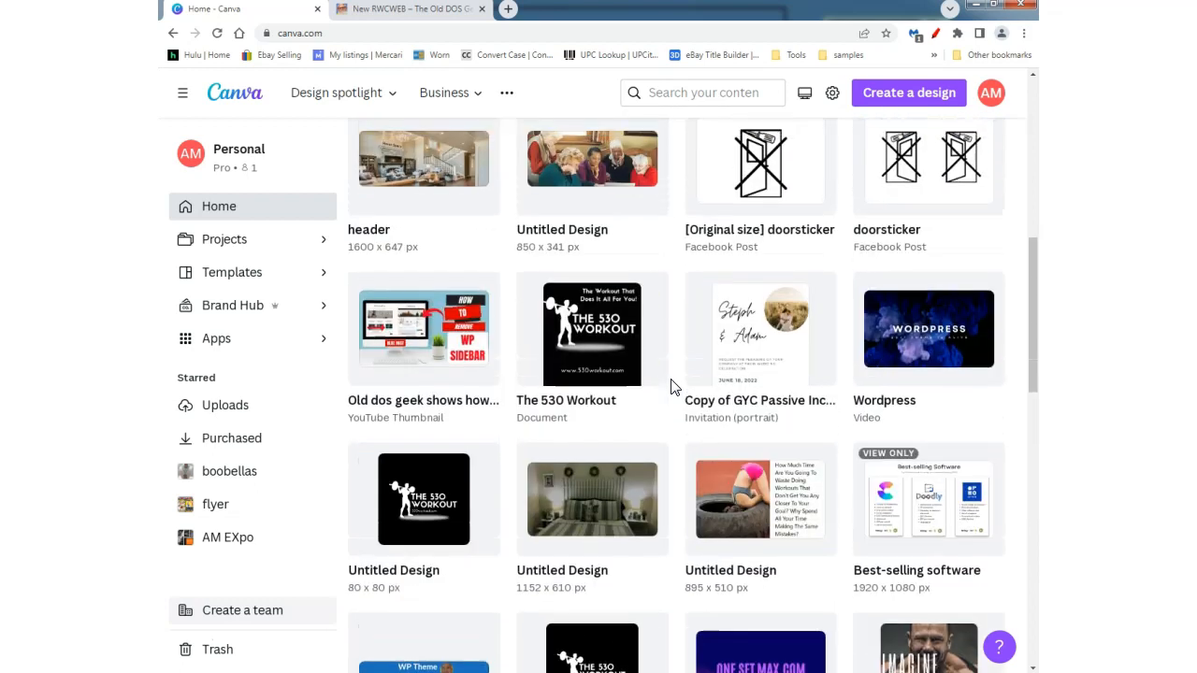
pyautogui.scroll(6, 673, 387)
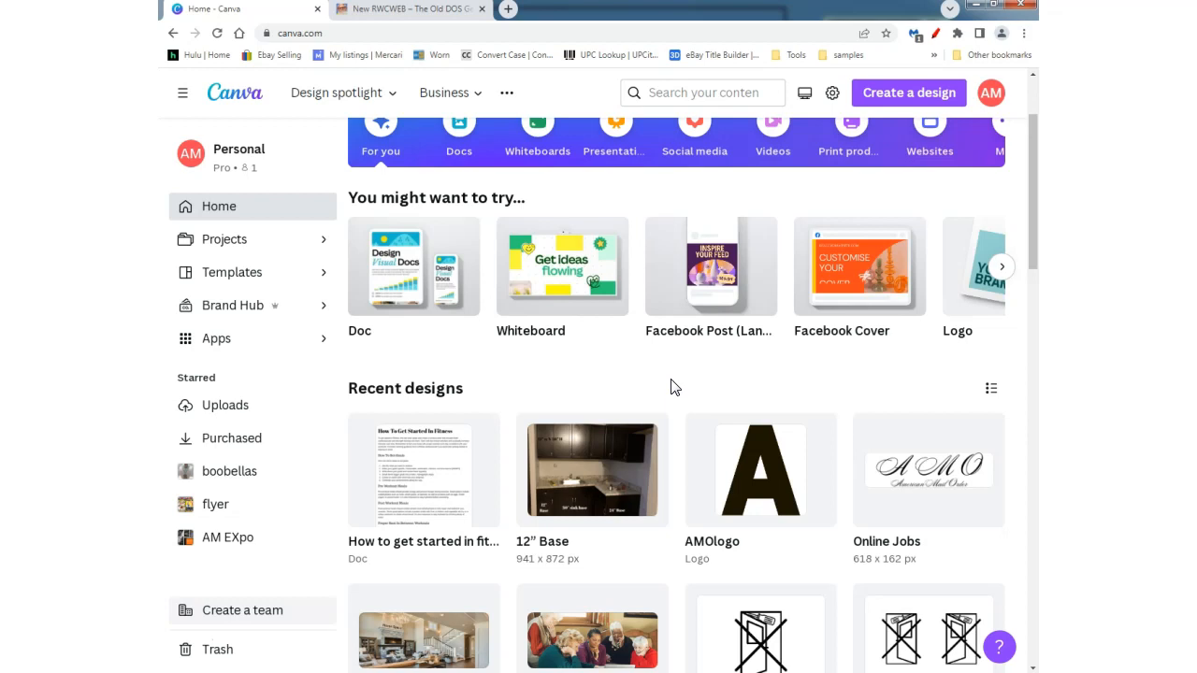
# Create a new blank Doc design.
pyautogui.click(899, 95)
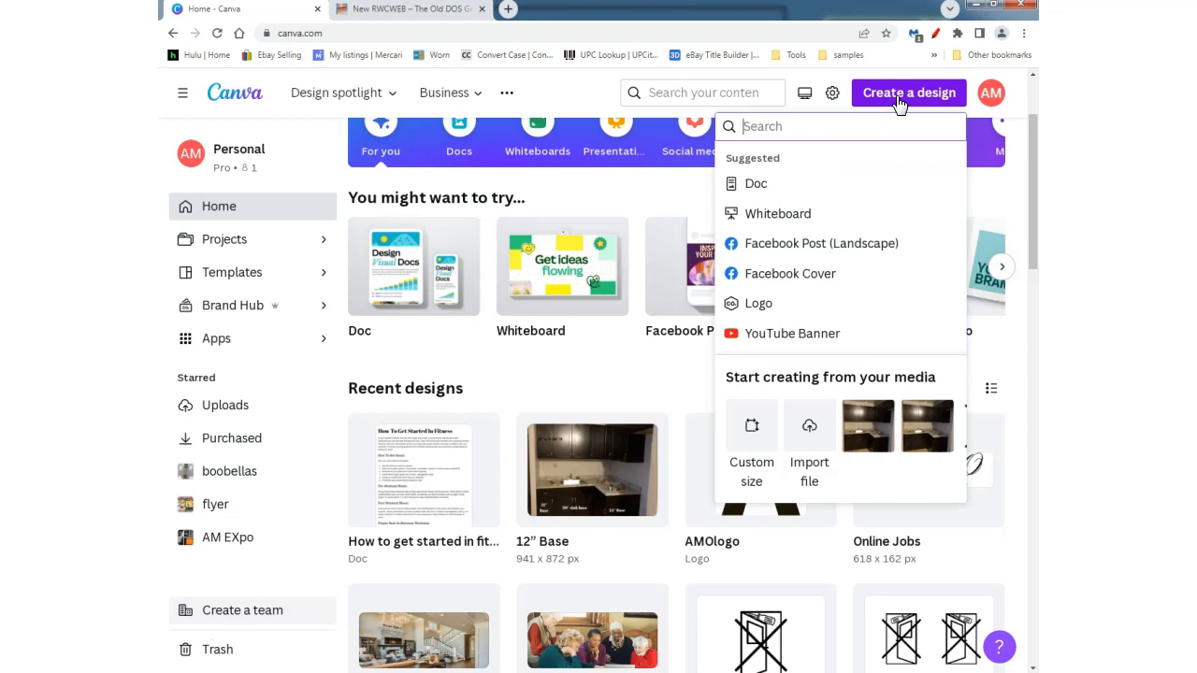
pyautogui.click(755, 183)
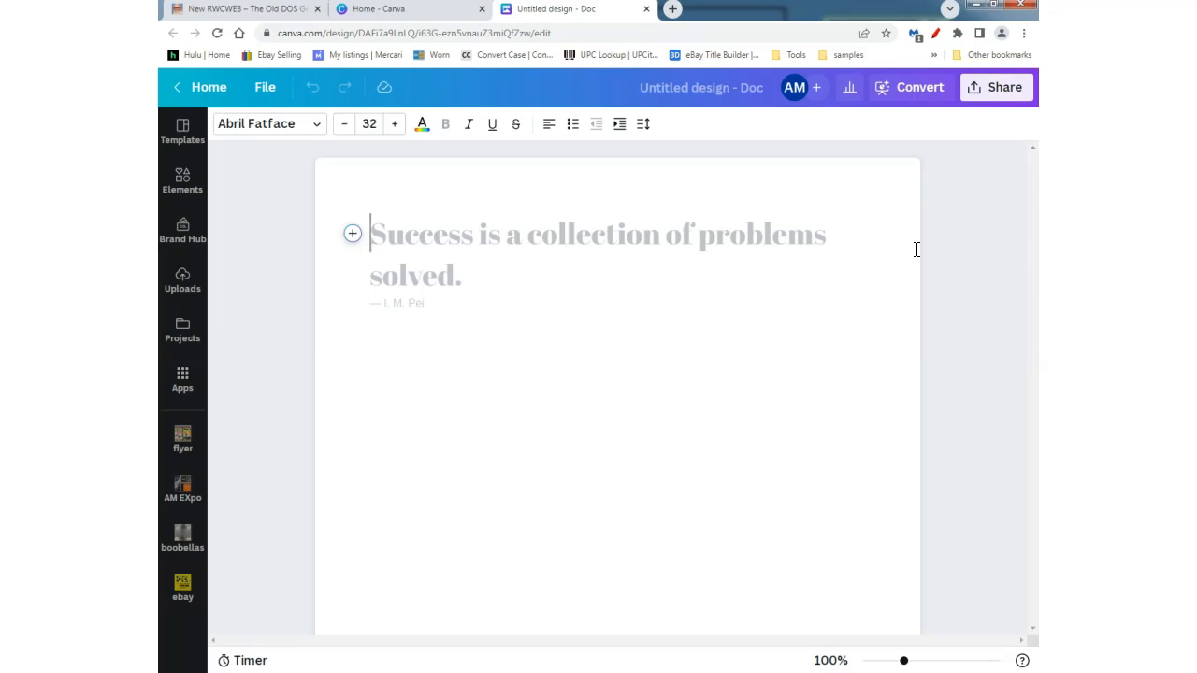
# Search Google for "hicking" in a new browser tab.
pyautogui.click(673, 10)
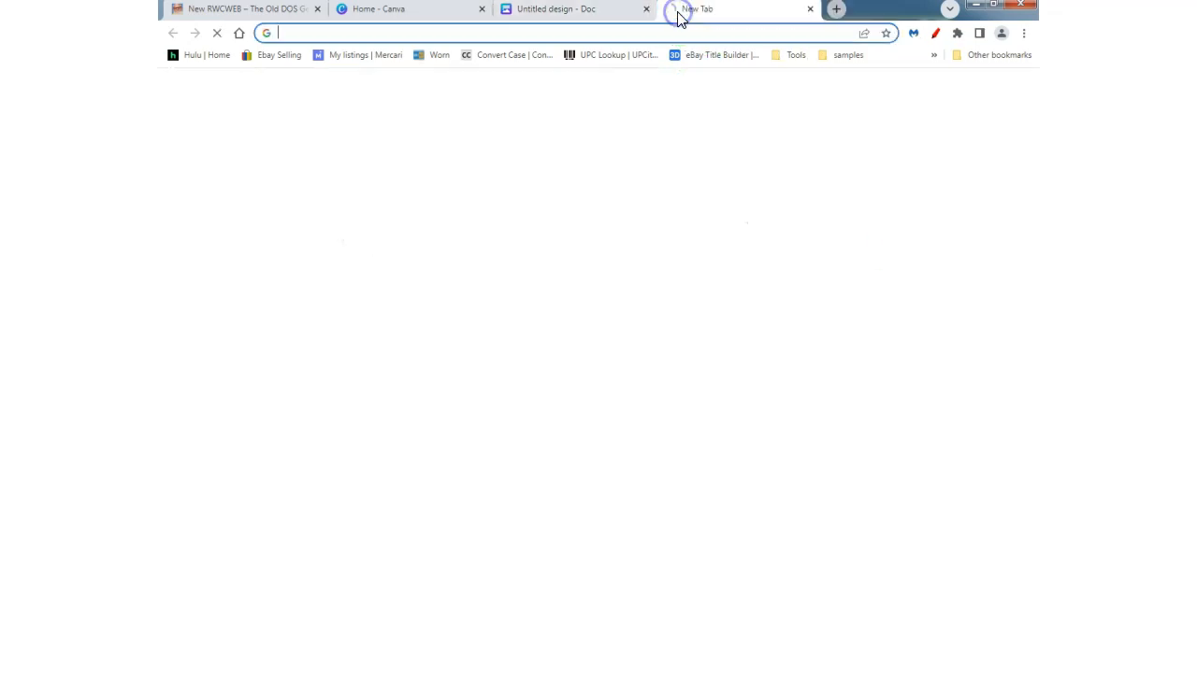
pyautogui.click(663, 29)
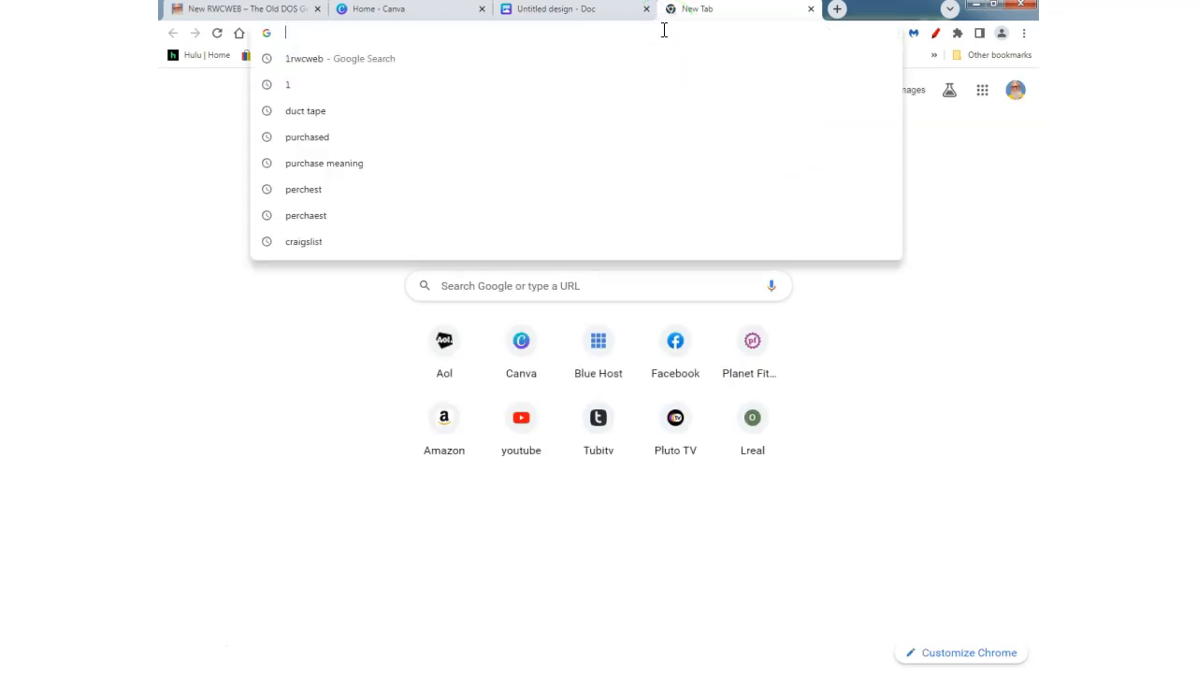
pyautogui.write('hicking')
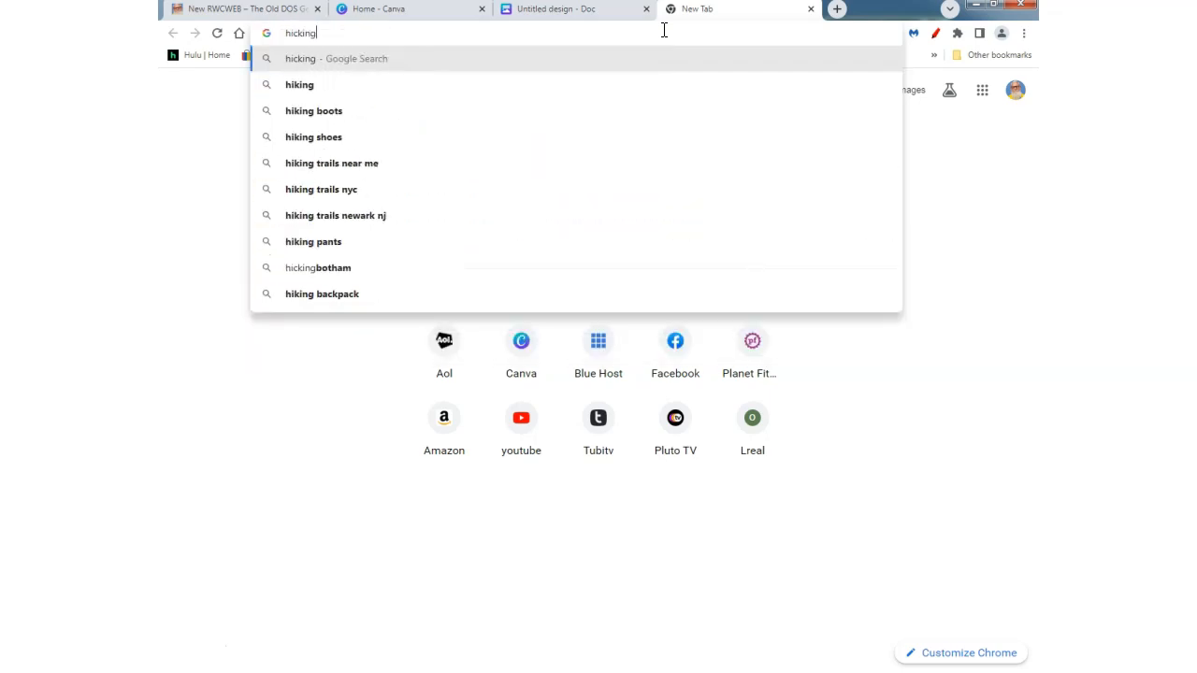
pyautogui.press('Return')
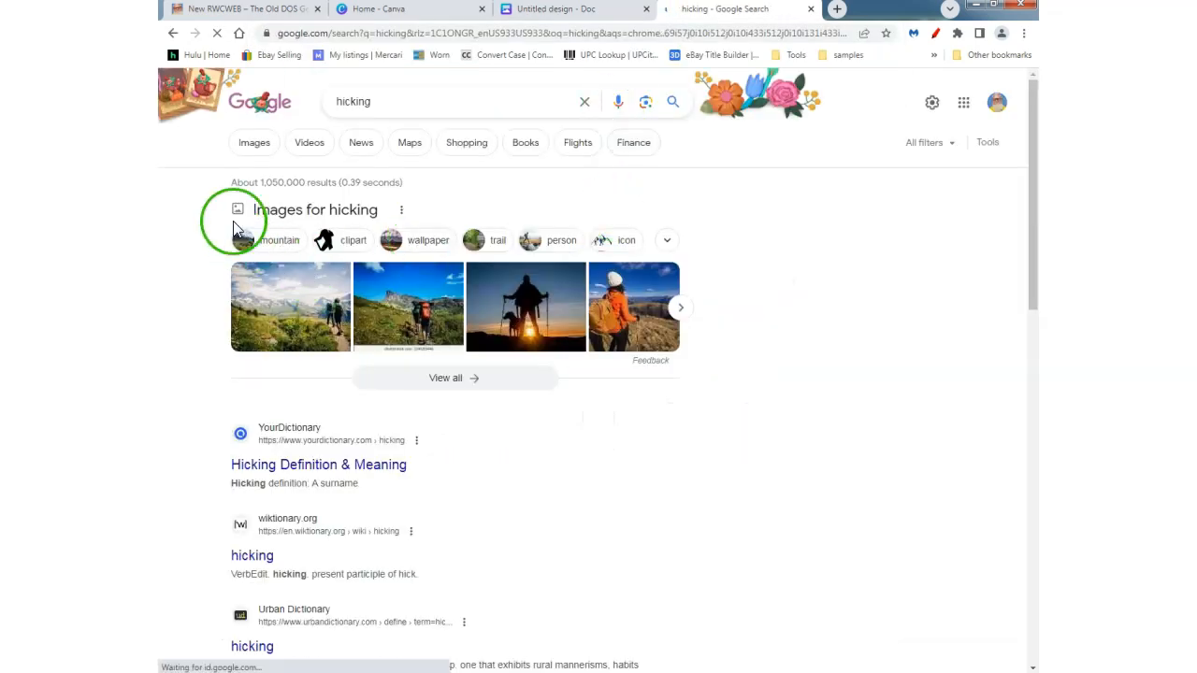
# Enlarge the Google results page to examine the highlighted result count, and return the page zoom to 100%.
pyautogui.click(263, 180)
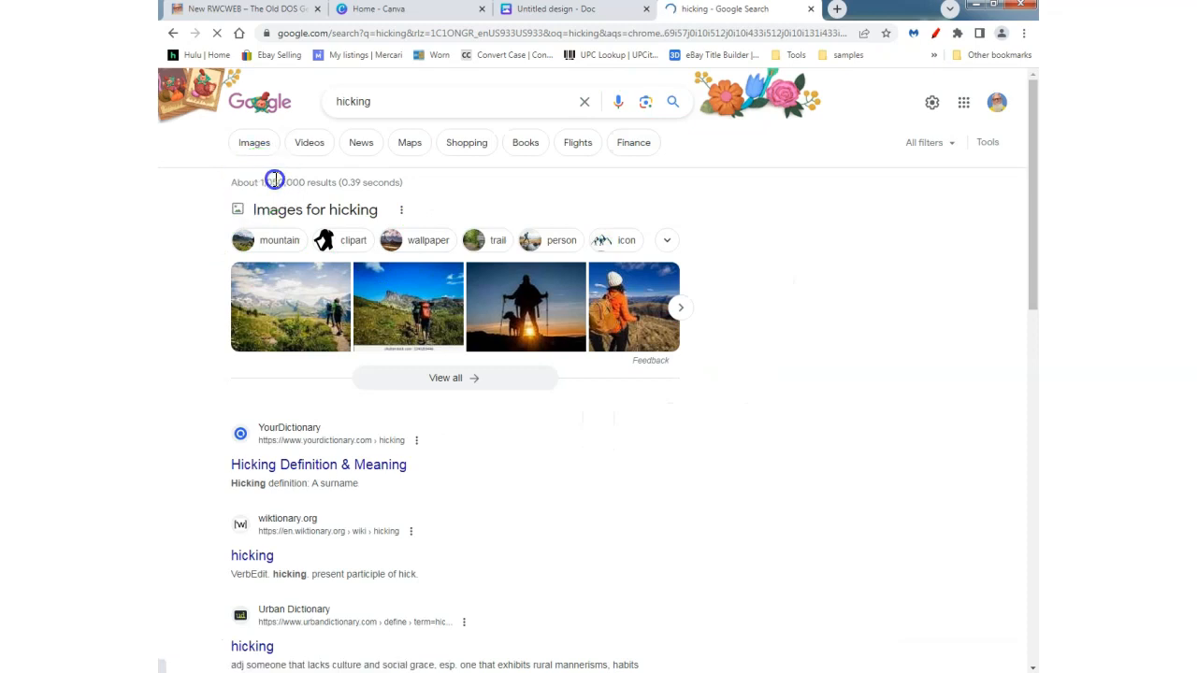
pyautogui.doubleClick(299, 181)
pyautogui.hotkey('ctrl', '+')
pyautogui.hotkey('ctrl', '+')
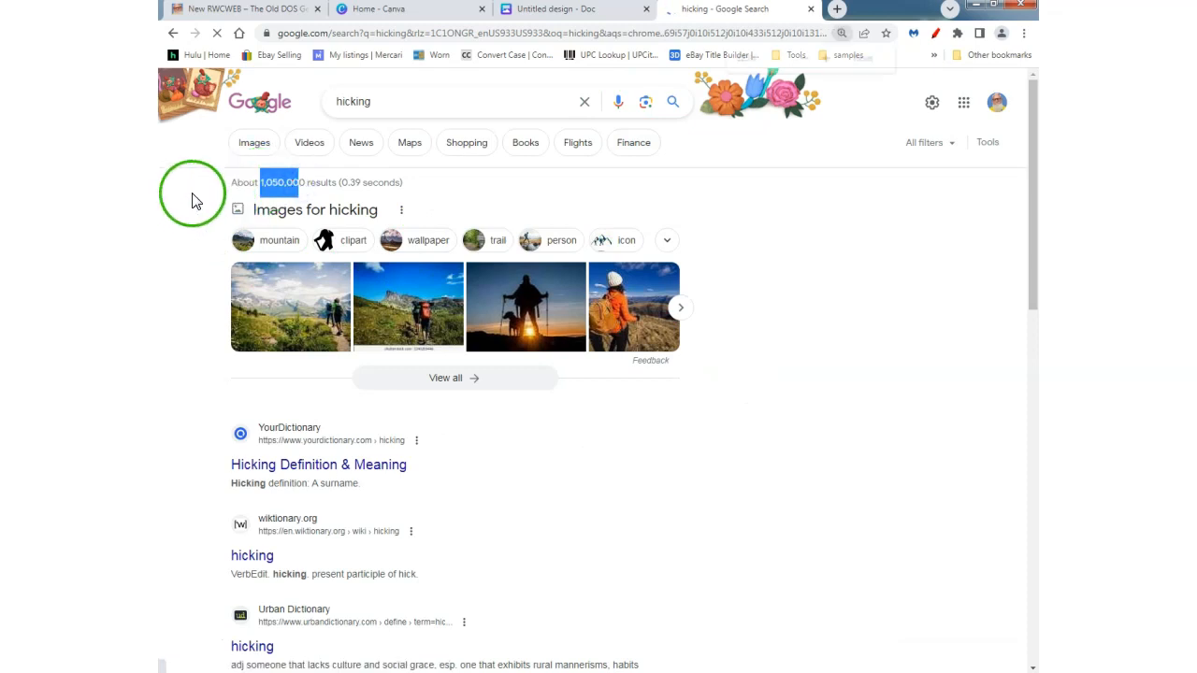
pyautogui.hotkey('ctrl', '+')
pyautogui.click(257, 211)
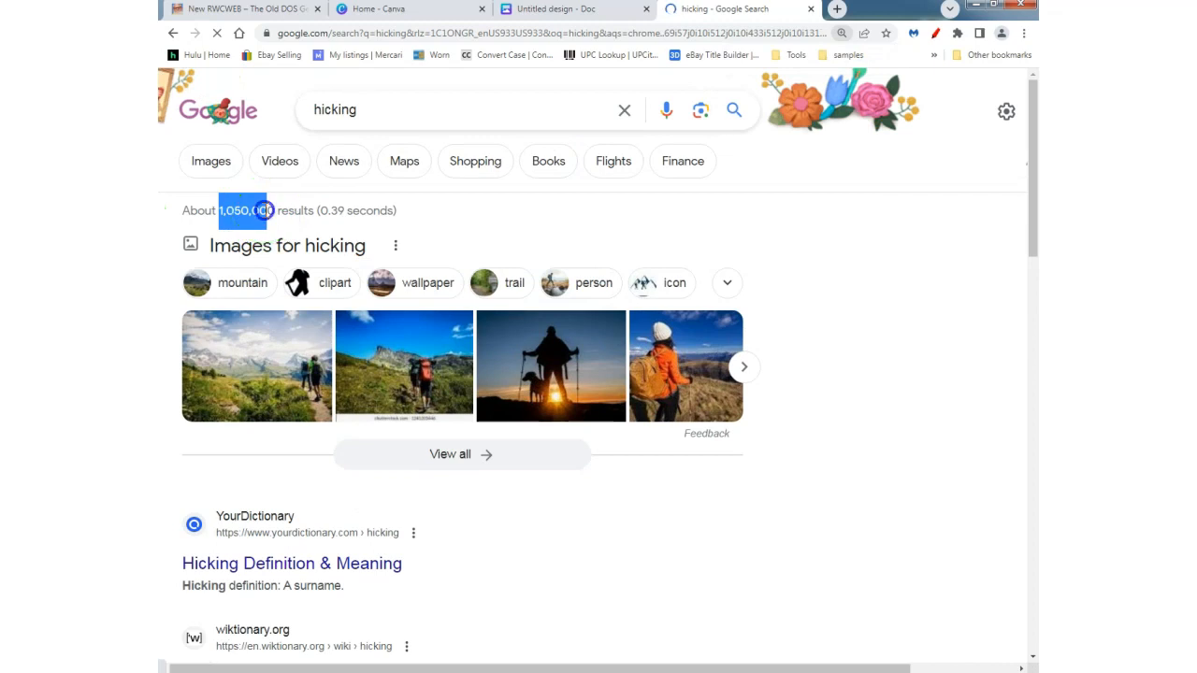
pyautogui.hotkey('ctrl', '-')
pyautogui.hotkey('ctrl', '-')
pyautogui.hotkey('ctrl', '-')
pyautogui.hotkey('ctrl', '-')
pyautogui.hotkey('ctrl', '-')
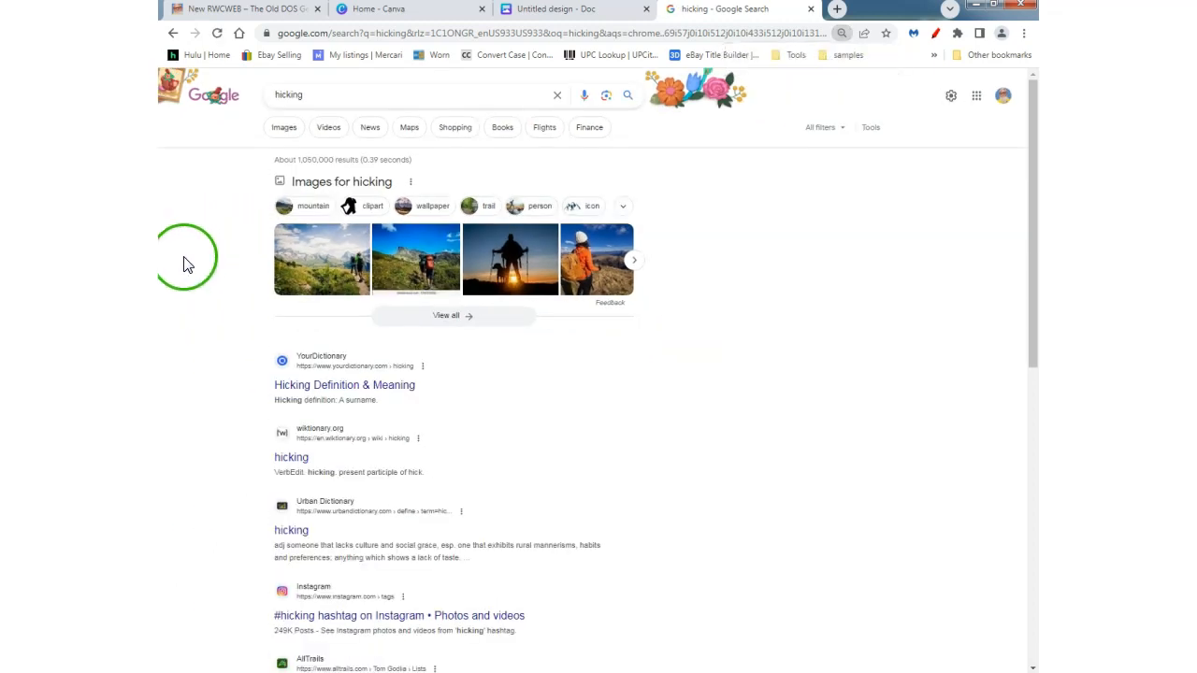
pyautogui.hotkey('ctrl', '+')
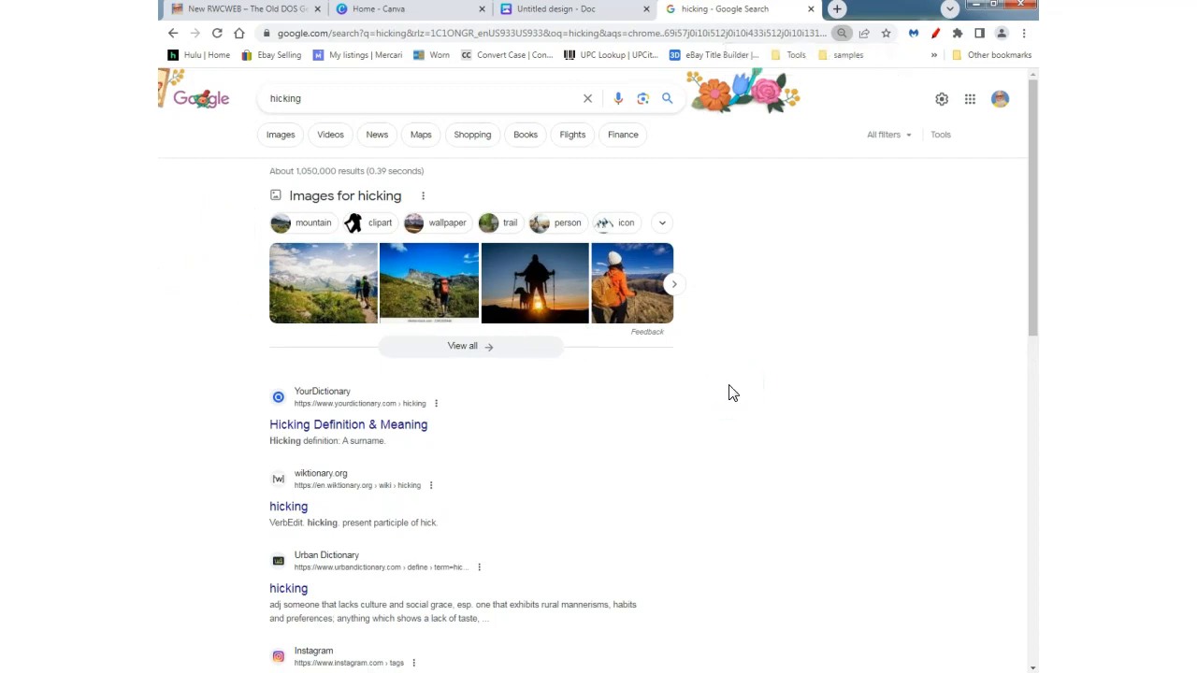
pyautogui.hotkey('ctrl', '+')
# Look through the listed websites on the "hicking" results page and return to its beginning.
pyautogui.scroll(-5, 732, 390)
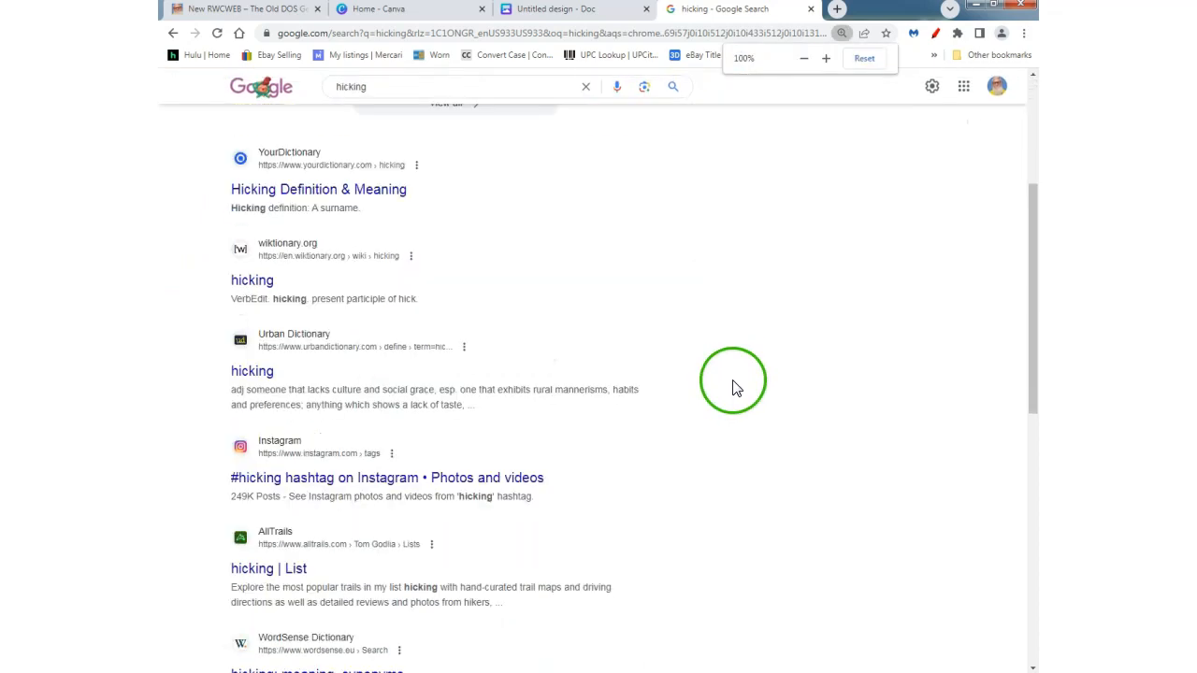
pyautogui.scroll(-3, 780, 379)
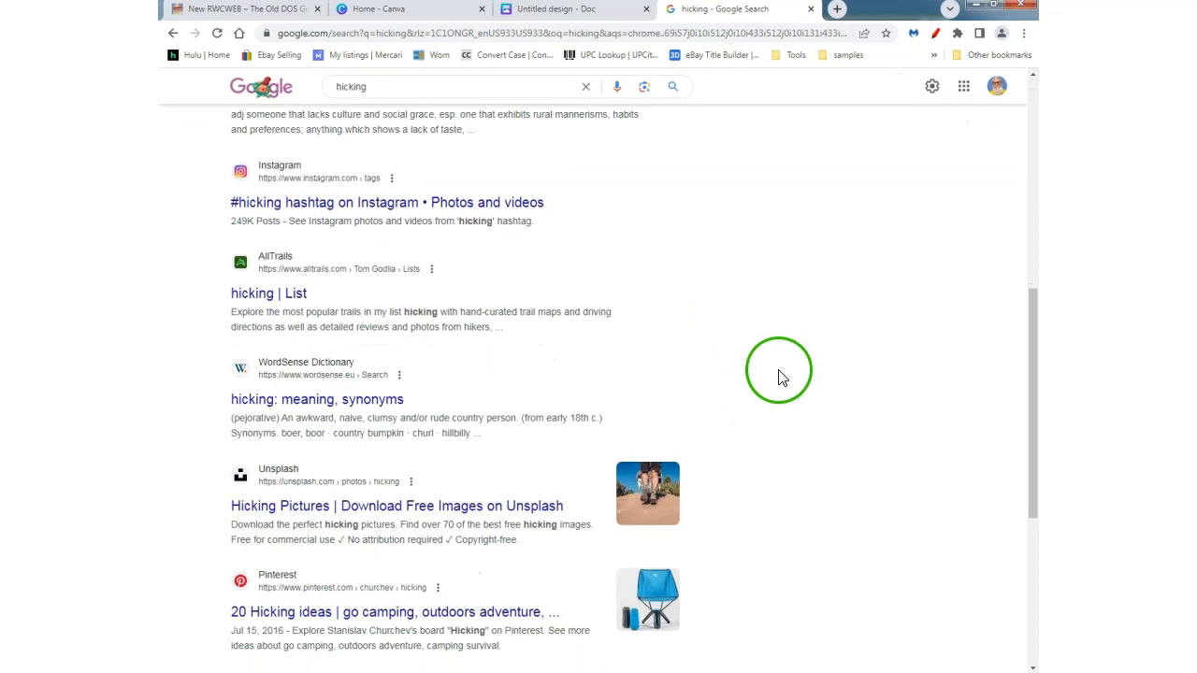
pyautogui.scroll(-1, 829, 377)
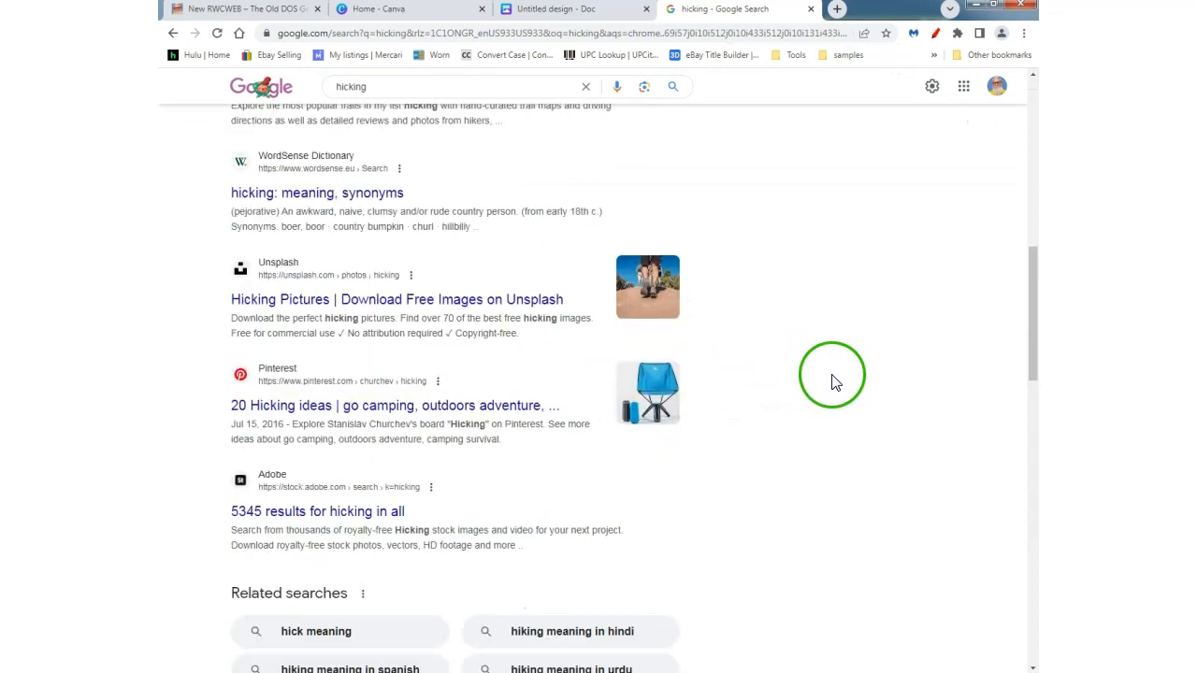
pyautogui.scroll(-3, 835, 387)
pyautogui.scroll(9, 836, 387)
pyautogui.scroll(1, 836, 388)
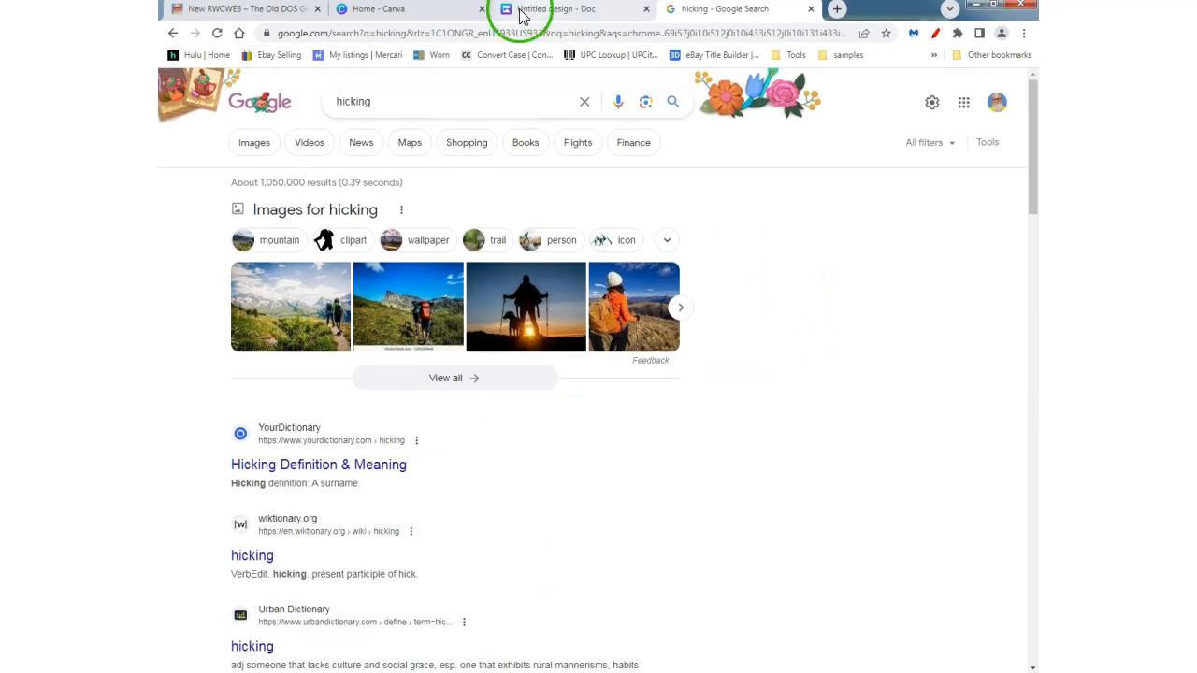
# Compare the blank doc with the Google results, highlight the "hicking" search term, and return to the doc.
pyautogui.click(550, 11)
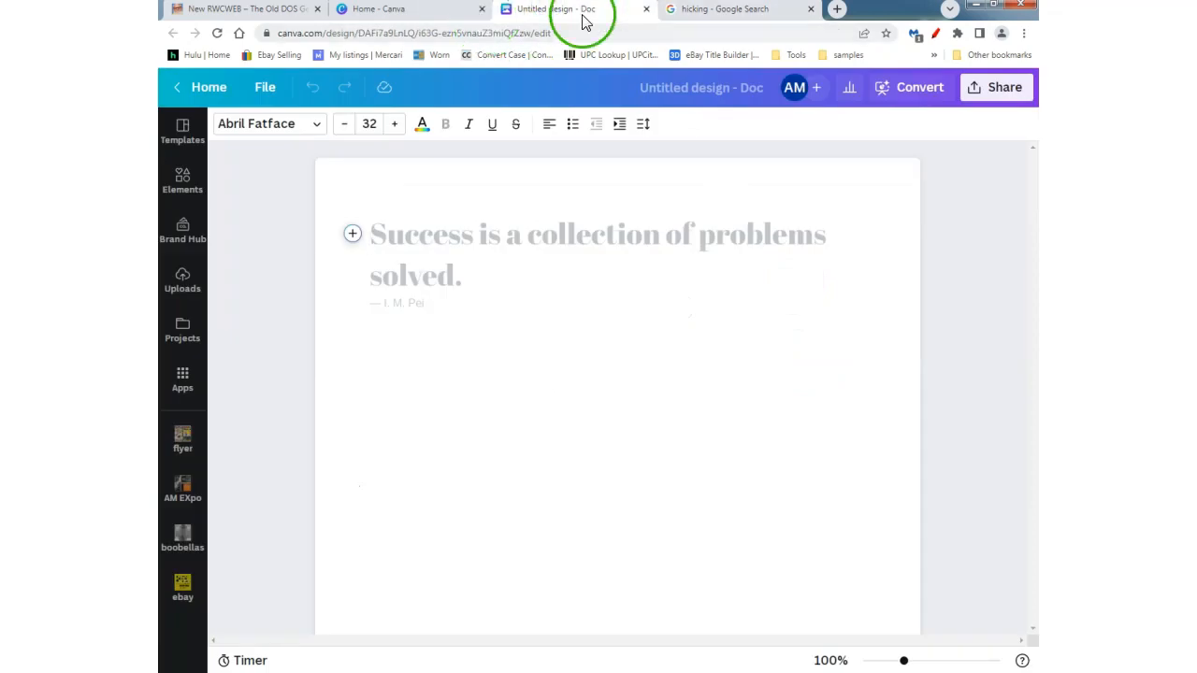
pyautogui.click(682, 11)
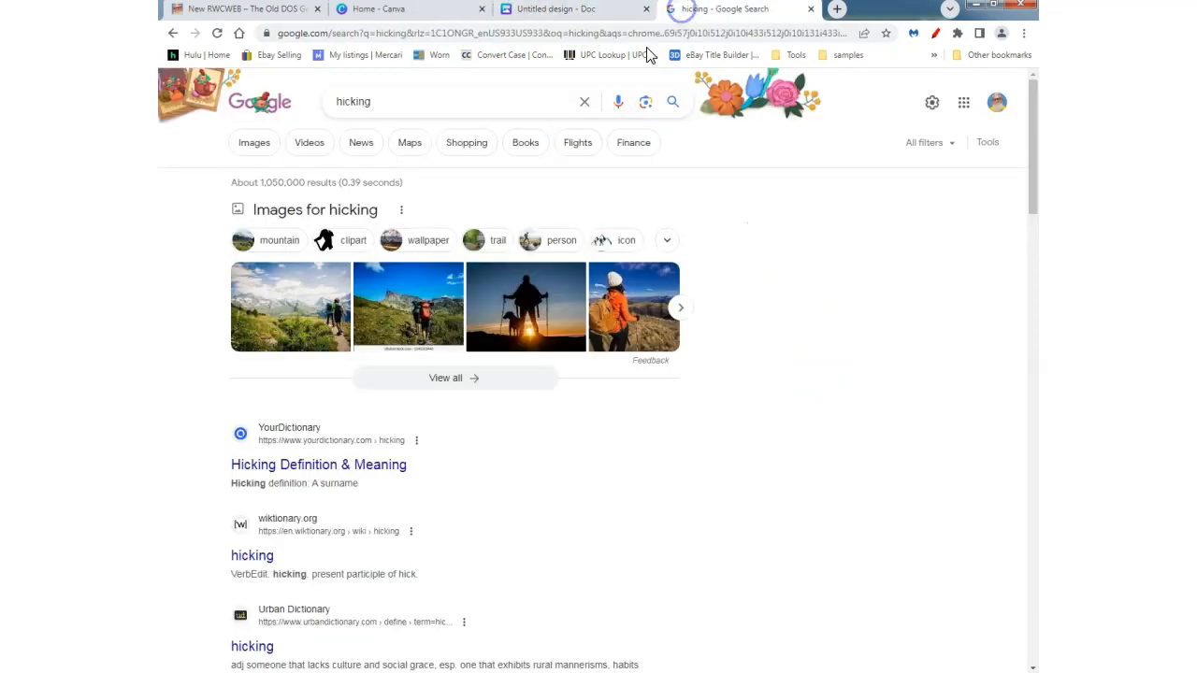
pyautogui.click(375, 103)
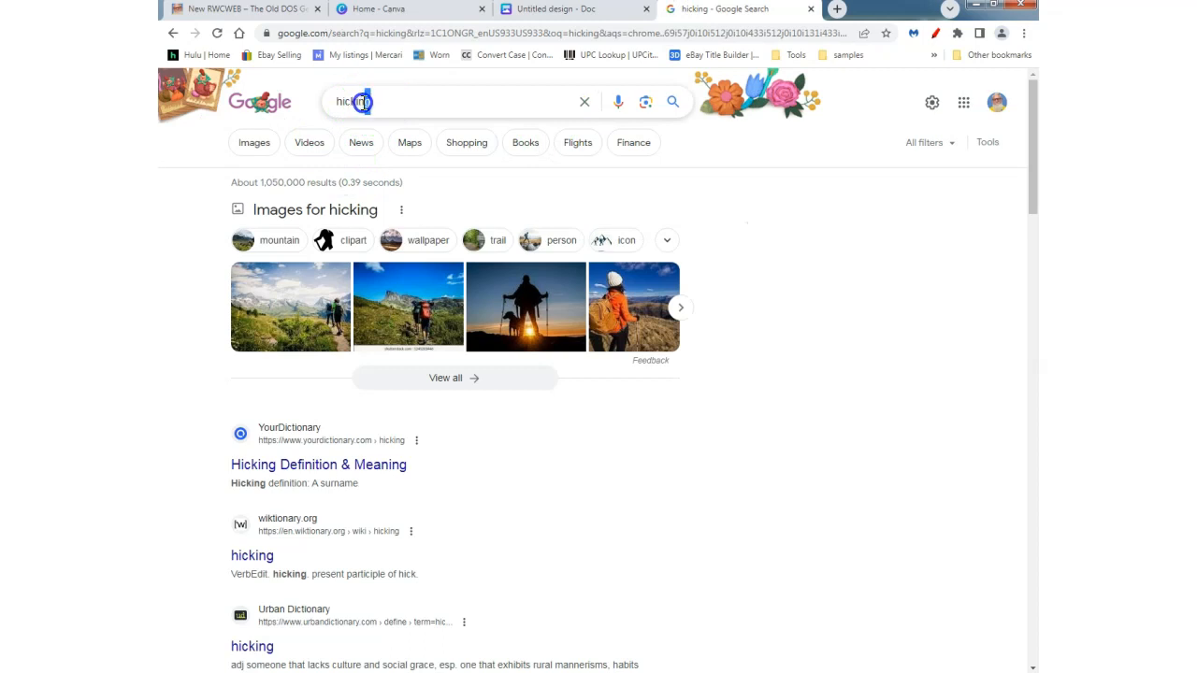
pyautogui.moveTo(362, 103); pyautogui.dragTo(294, 112)
pyautogui.click(552, 10)
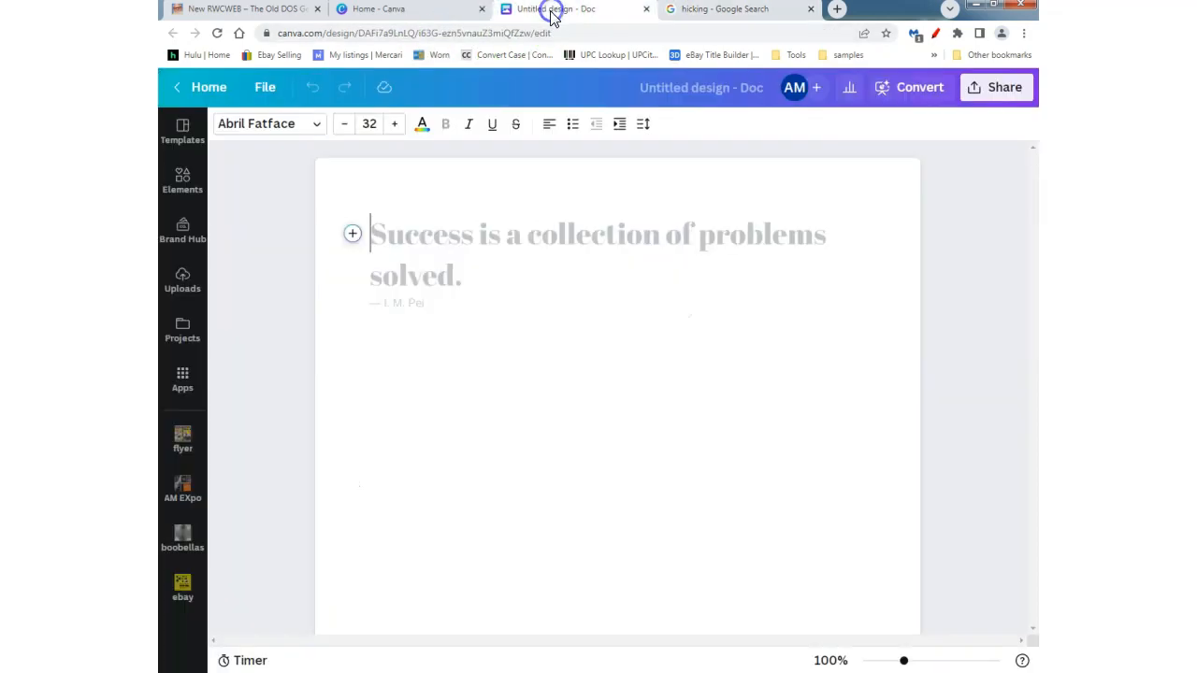
# Review the suggested design types on the Canva home page and return to the blank doc.
pyautogui.click(379, 10)
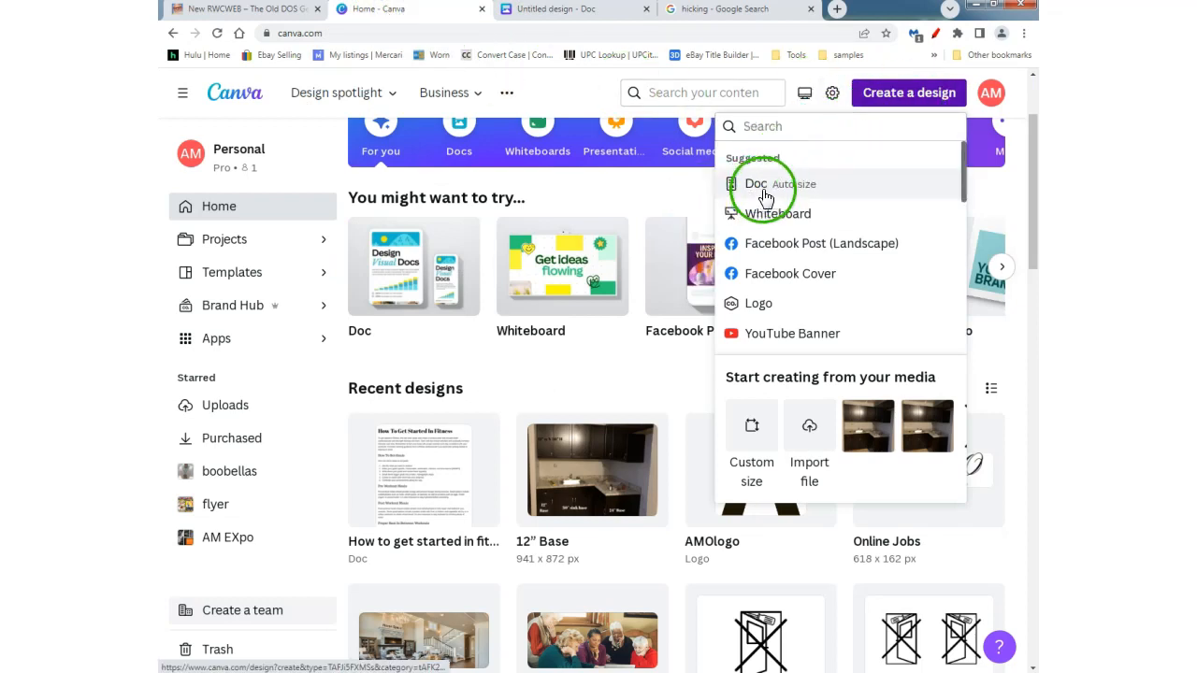
pyautogui.click(778, 127)
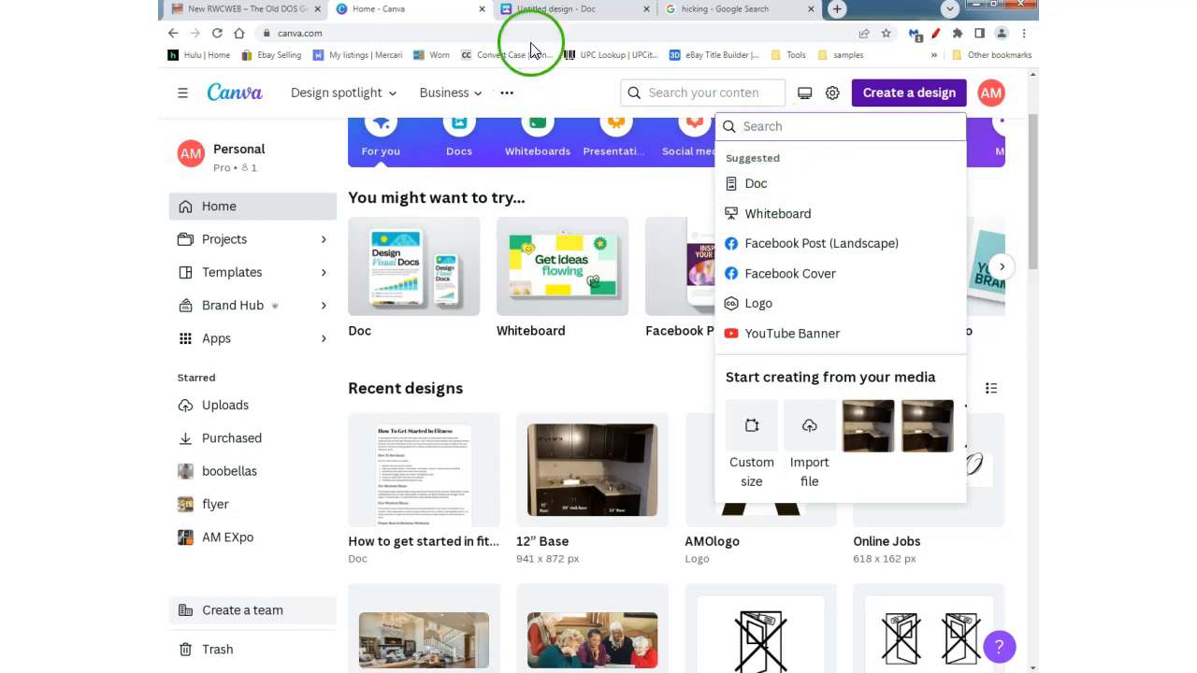
pyautogui.click(545, 14)
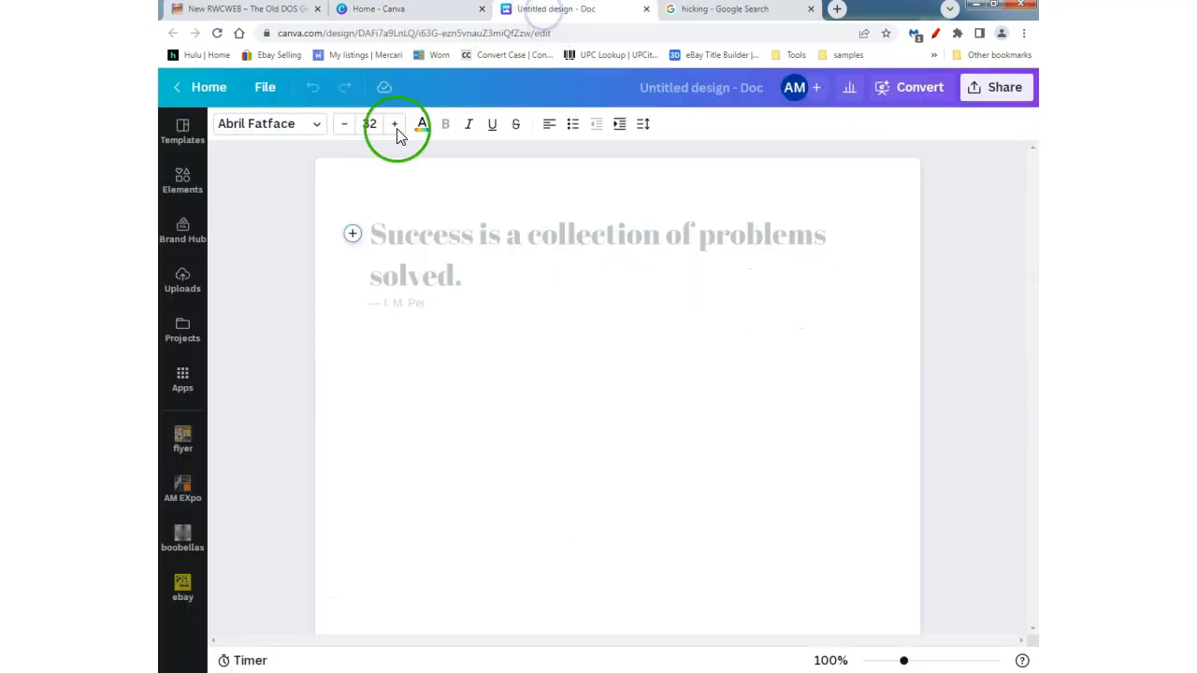
# Add a Design block to the doc and browse the banner templates offered for it.
pyautogui.click(352, 236)
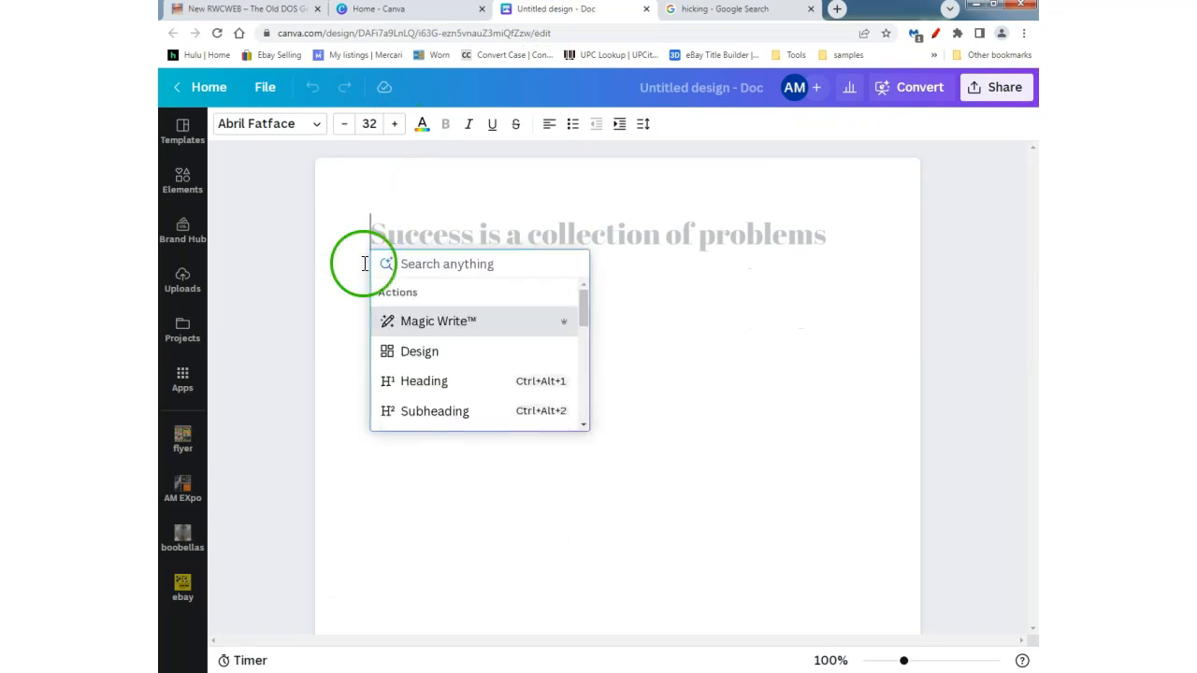
pyautogui.click(445, 357)
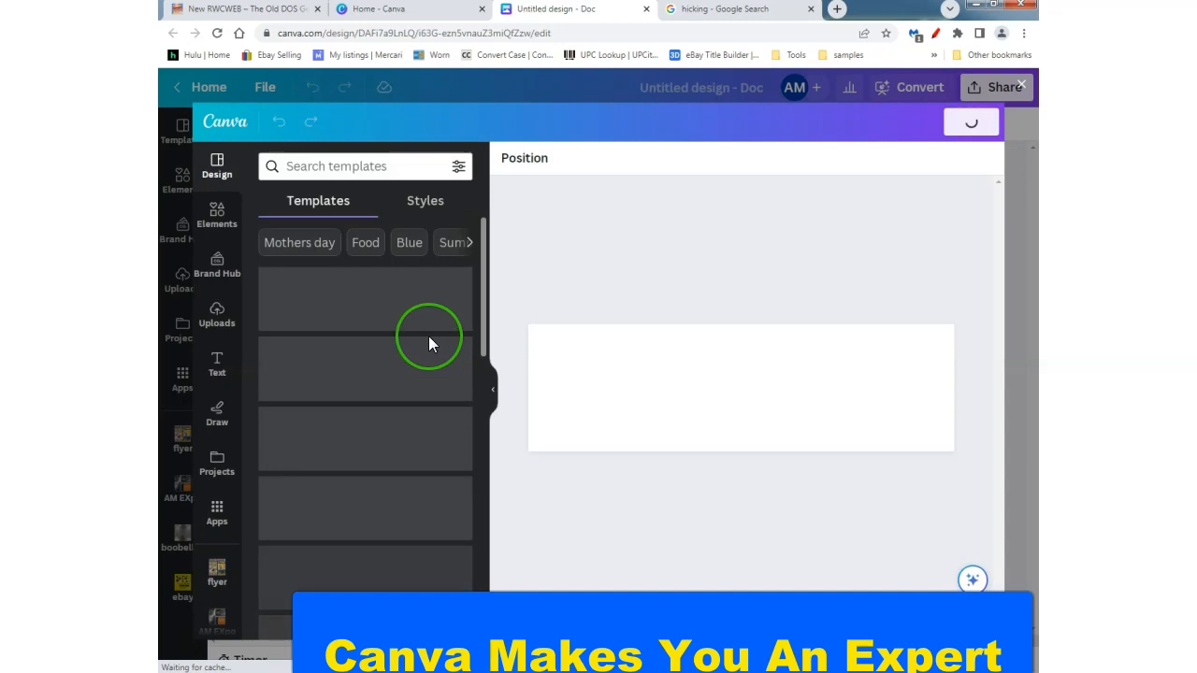
pyautogui.scroll(-5, 426, 345)
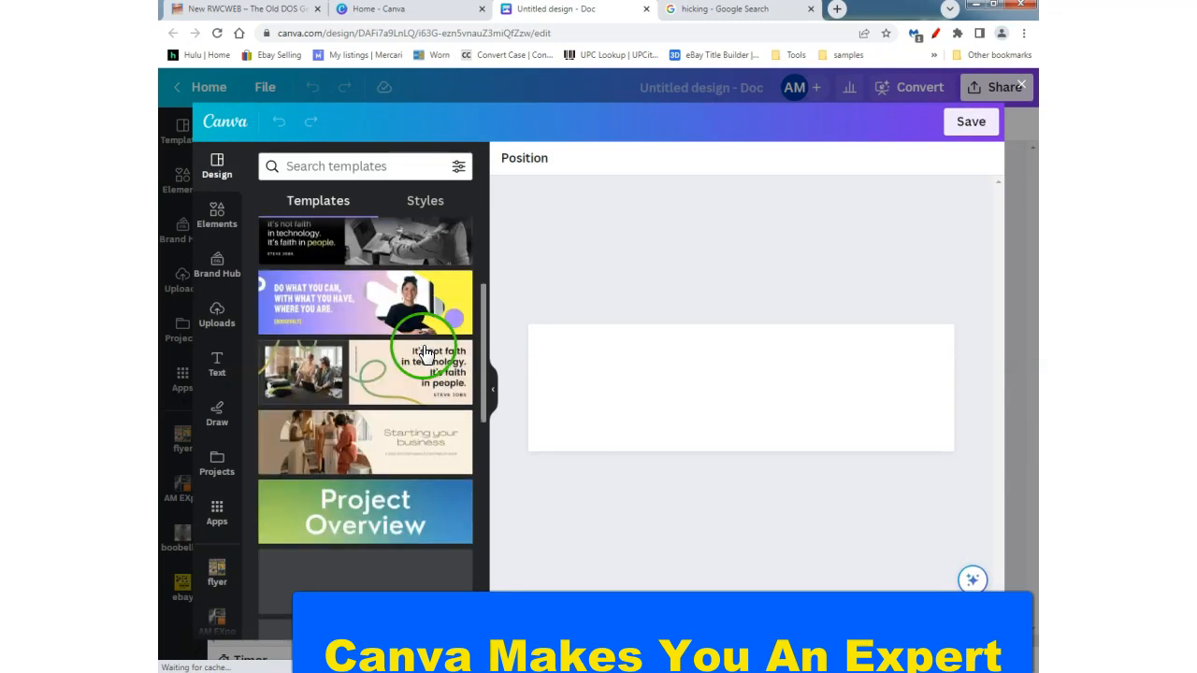
pyautogui.scroll(-5, 422, 354)
pyautogui.scroll(5, 458, 337)
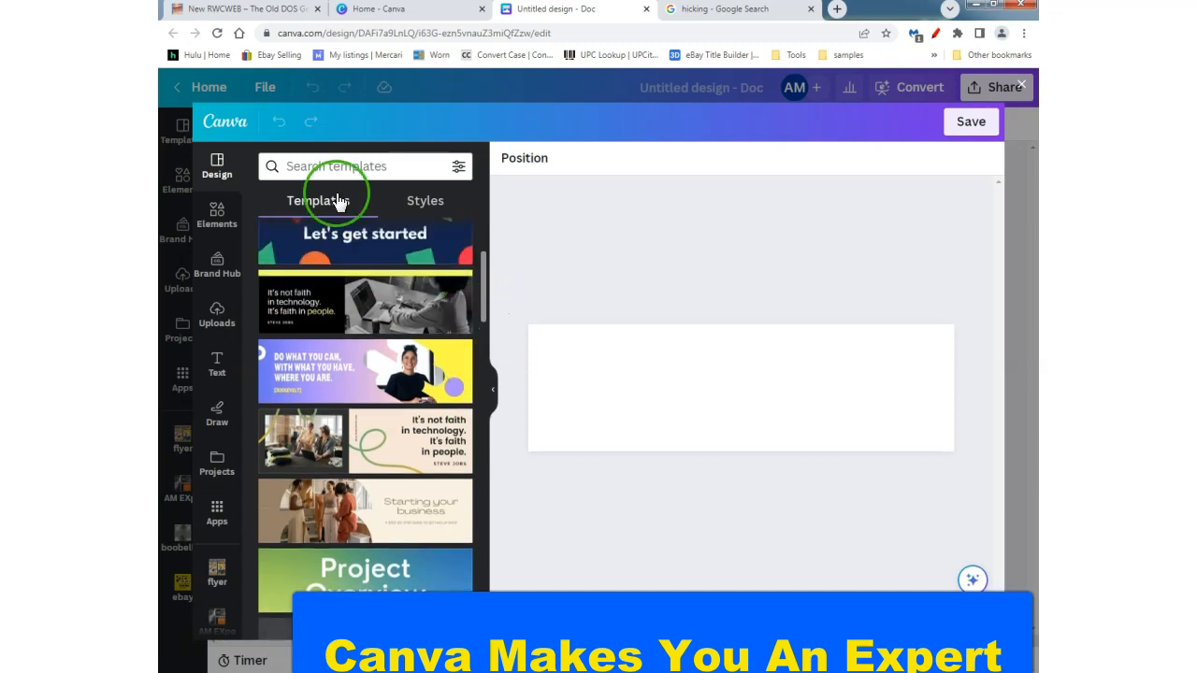
# Return to the Canva home page, dismiss the design type list, and open the Templates library.
pyautogui.click(385, 12)
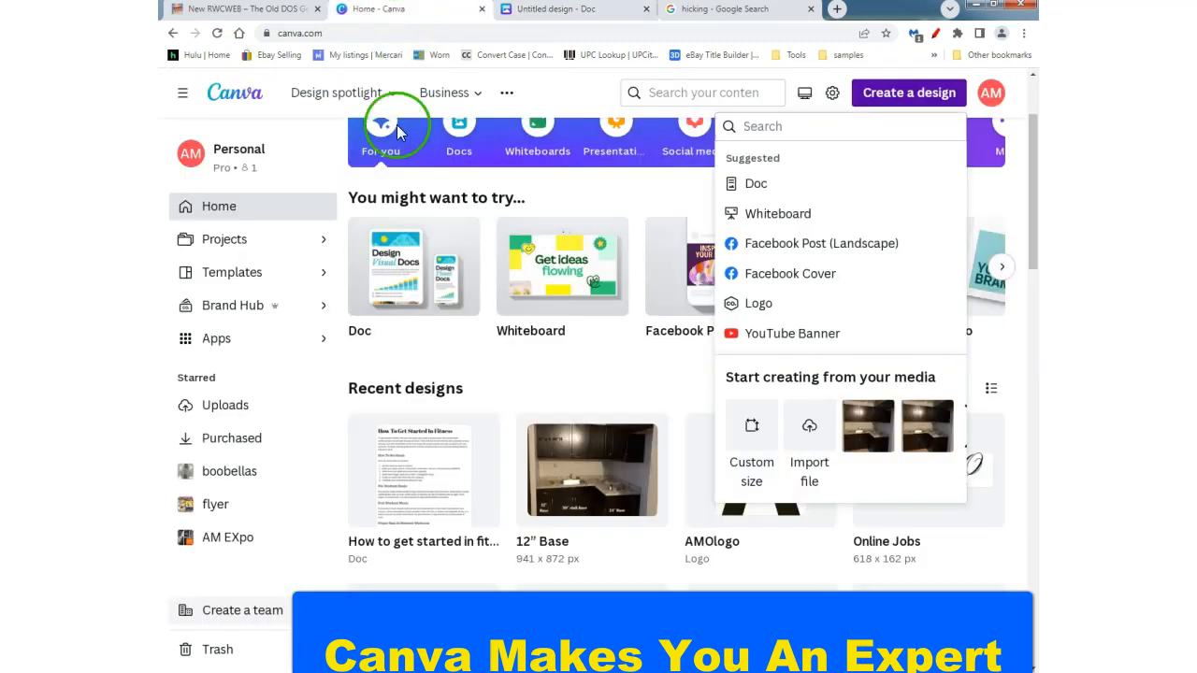
pyautogui.click(527, 368)
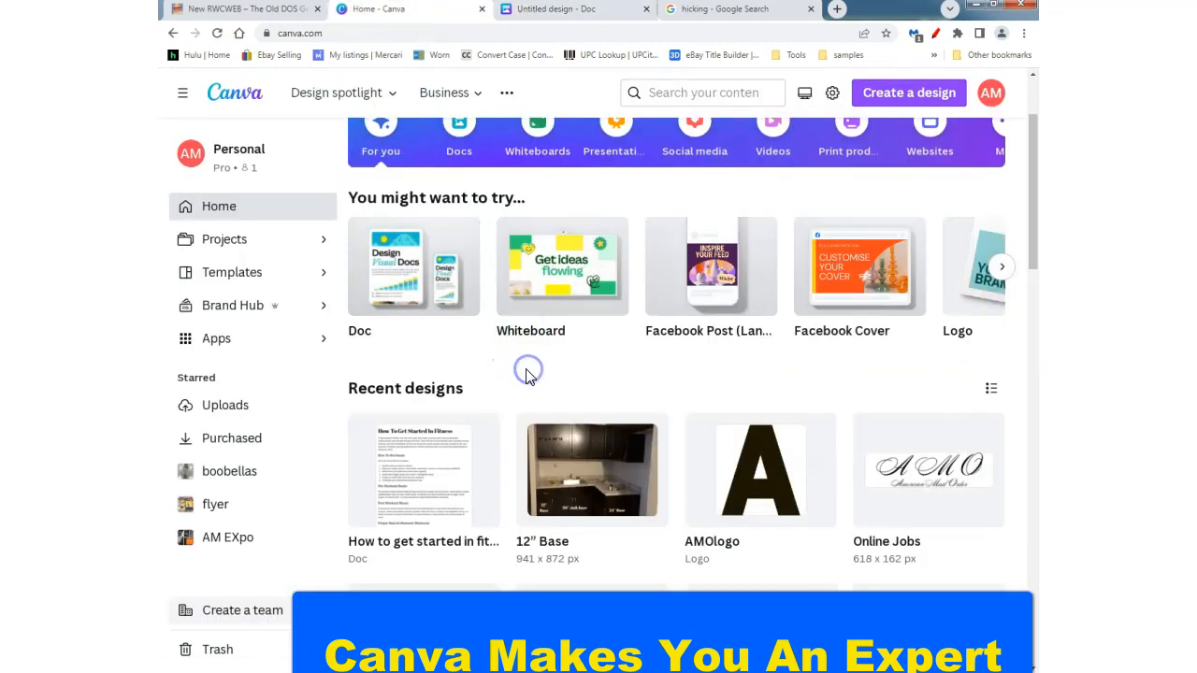
pyautogui.click(263, 271)
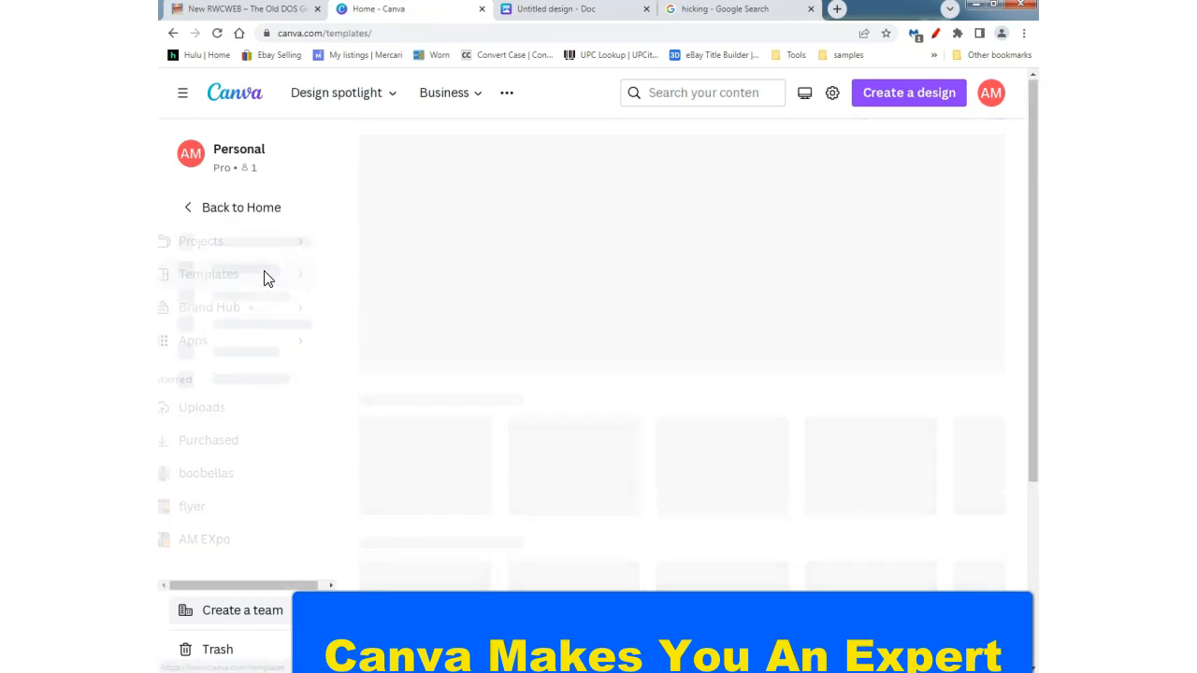
# Examine the recommended categories, popular topics, featured collections, and suggested templates in the Templates library.
pyautogui.scroll(-2, 395, 348)
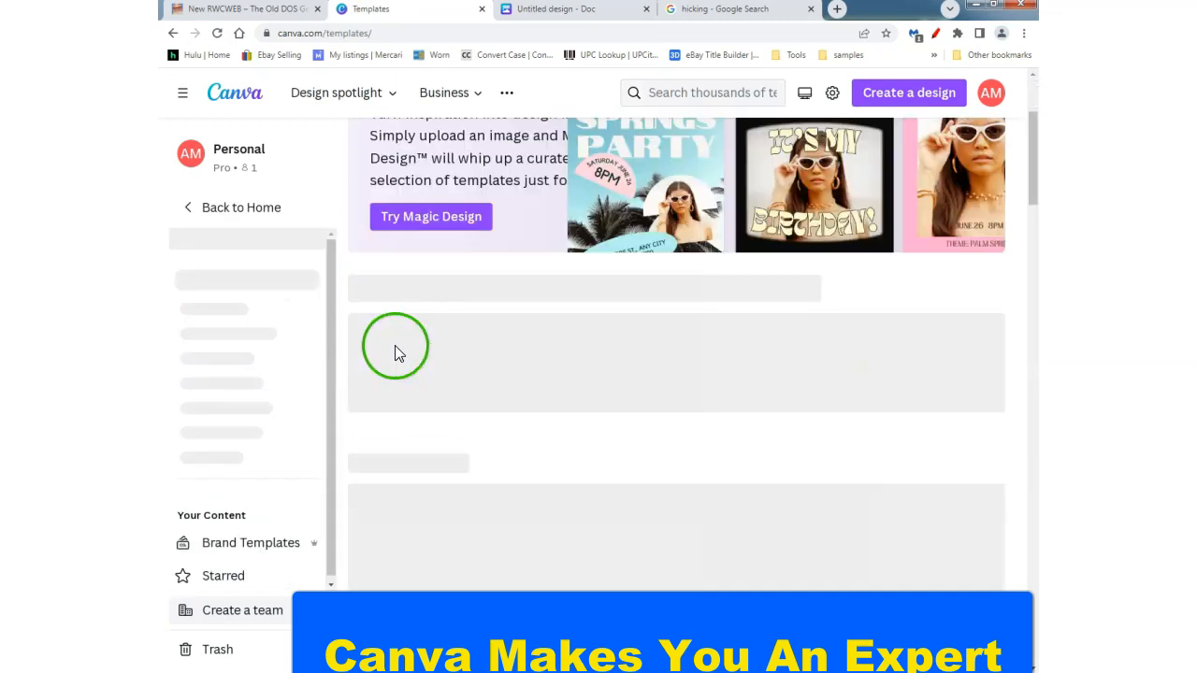
pyautogui.scroll(-2, 397, 342)
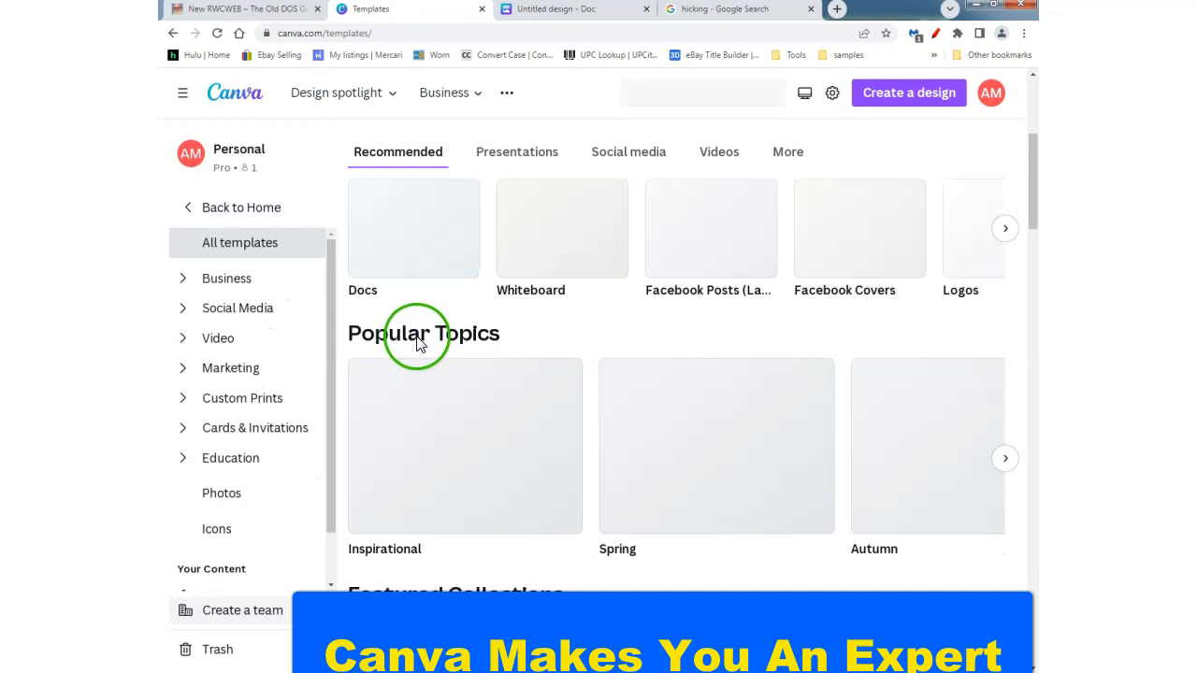
pyautogui.scroll(-3, 449, 341)
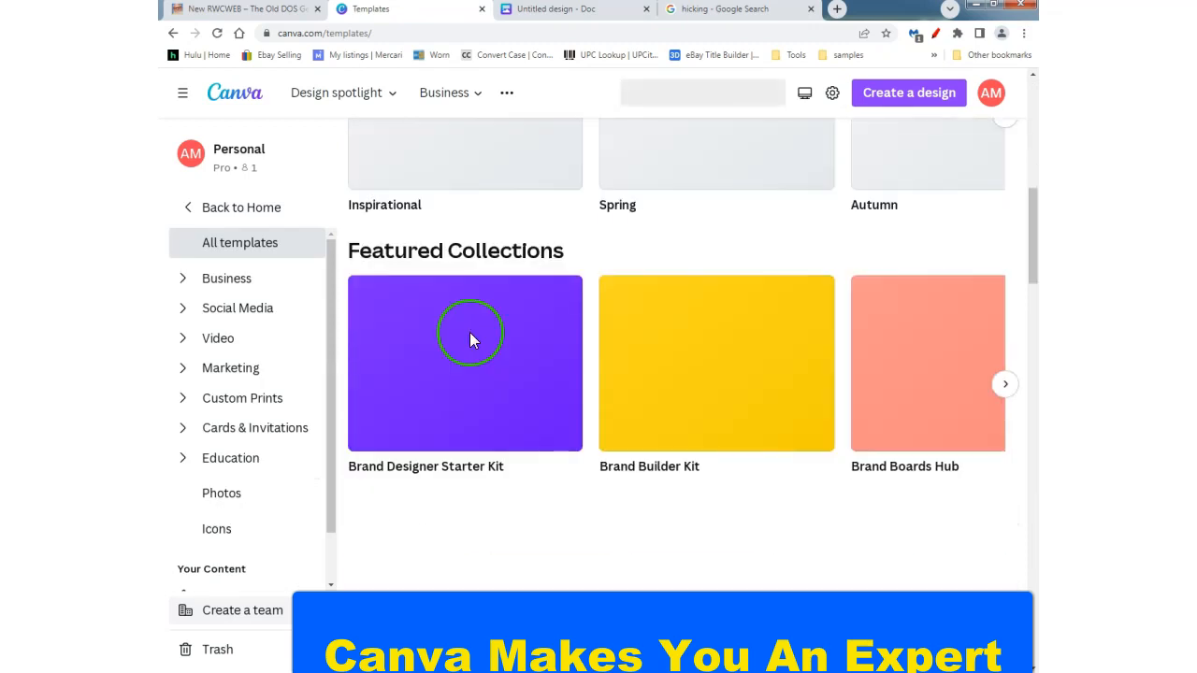
pyautogui.scroll(-3, 470, 341)
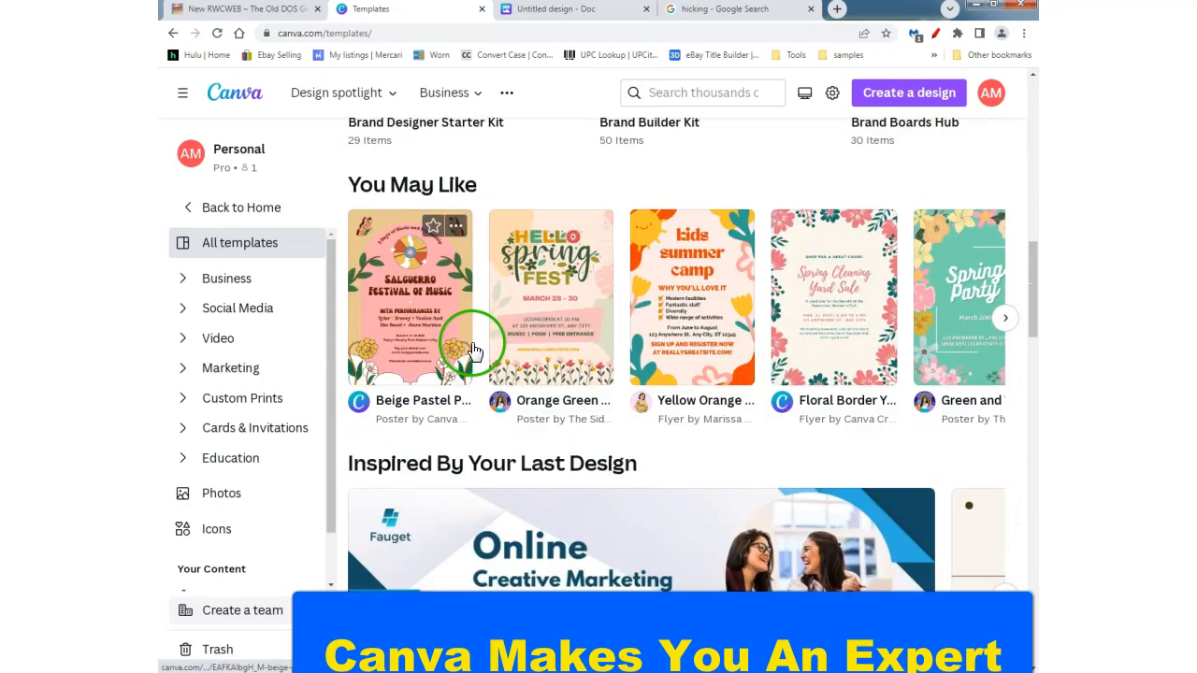
pyautogui.scroll(-2, 548, 327)
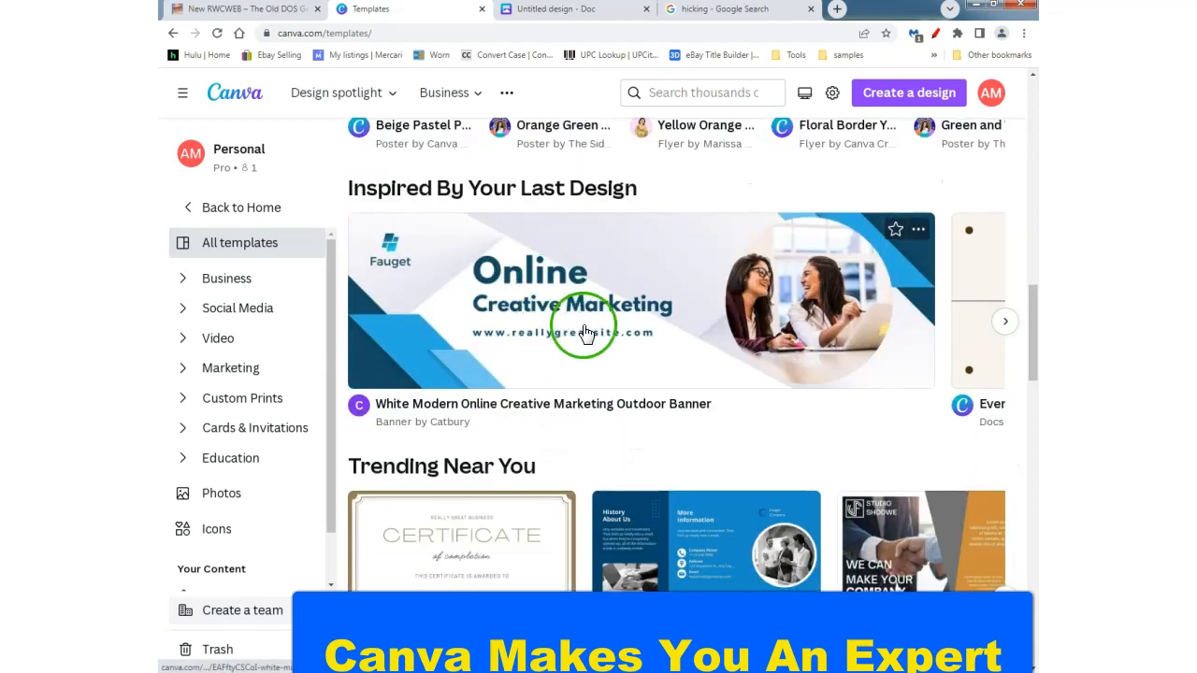
pyautogui.scroll(3, 586, 334)
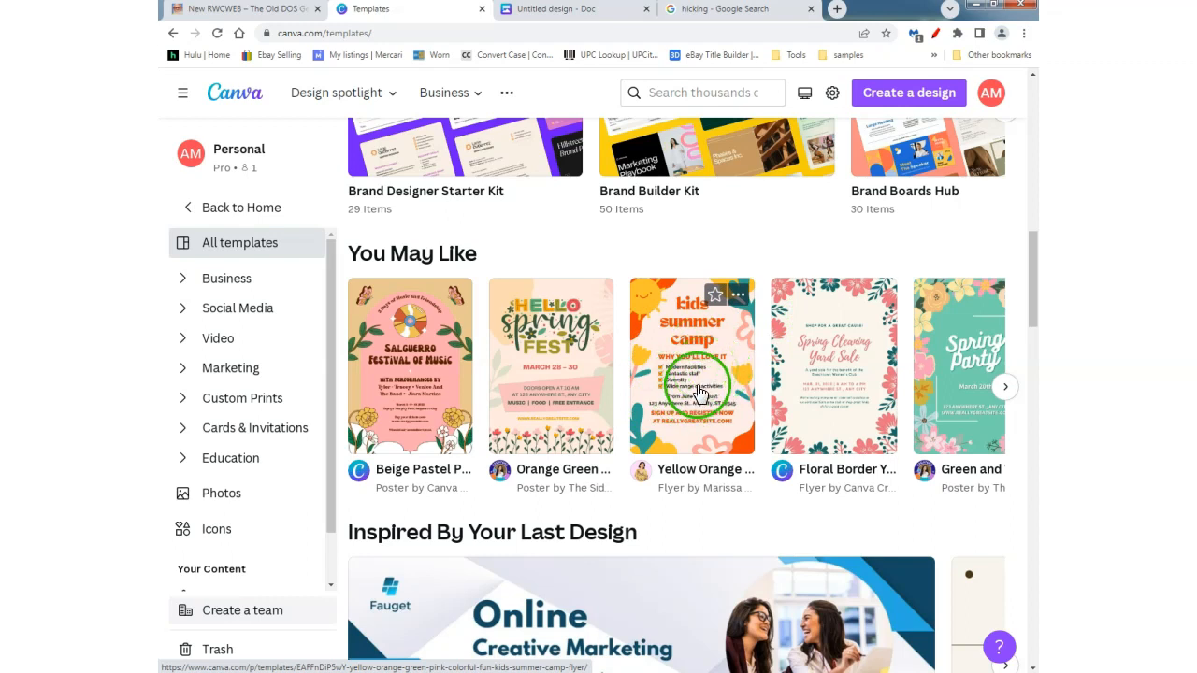
# Review the trending, new, Docs, Instagram post, Facebook post, logo, and flyer templates in the library.
pyautogui.scroll(-3, 508, 355)
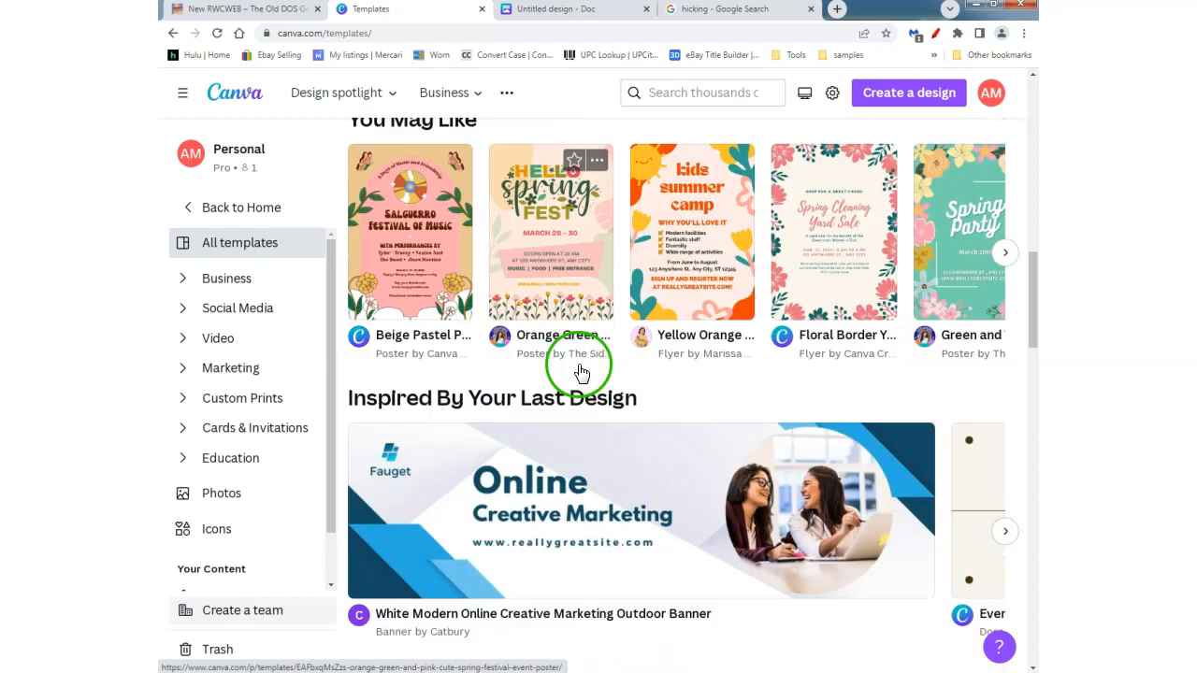
pyautogui.scroll(-5, 584, 372)
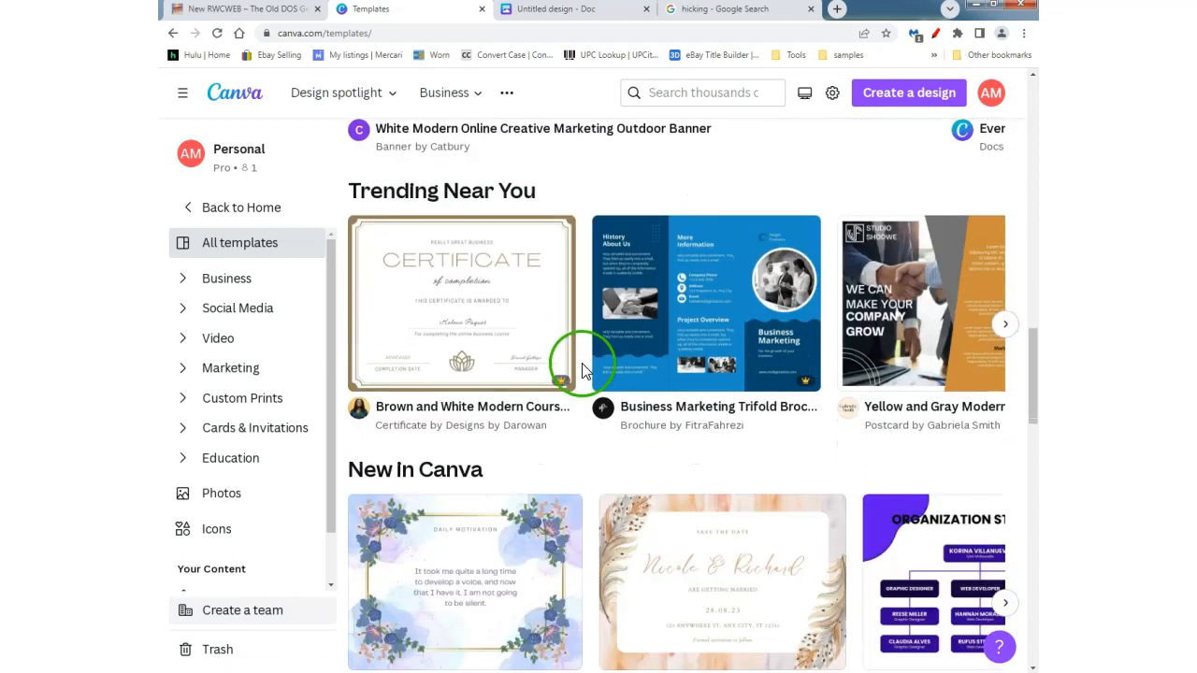
pyautogui.scroll(-5, 627, 369)
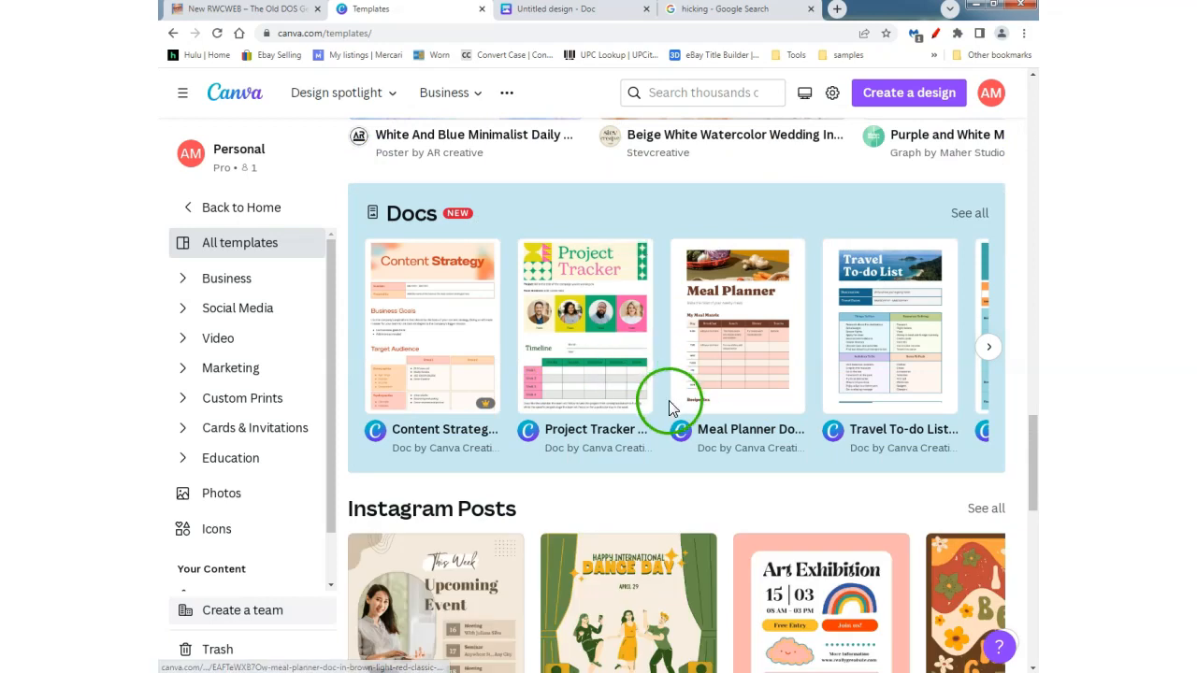
pyautogui.scroll(-1, 666, 400)
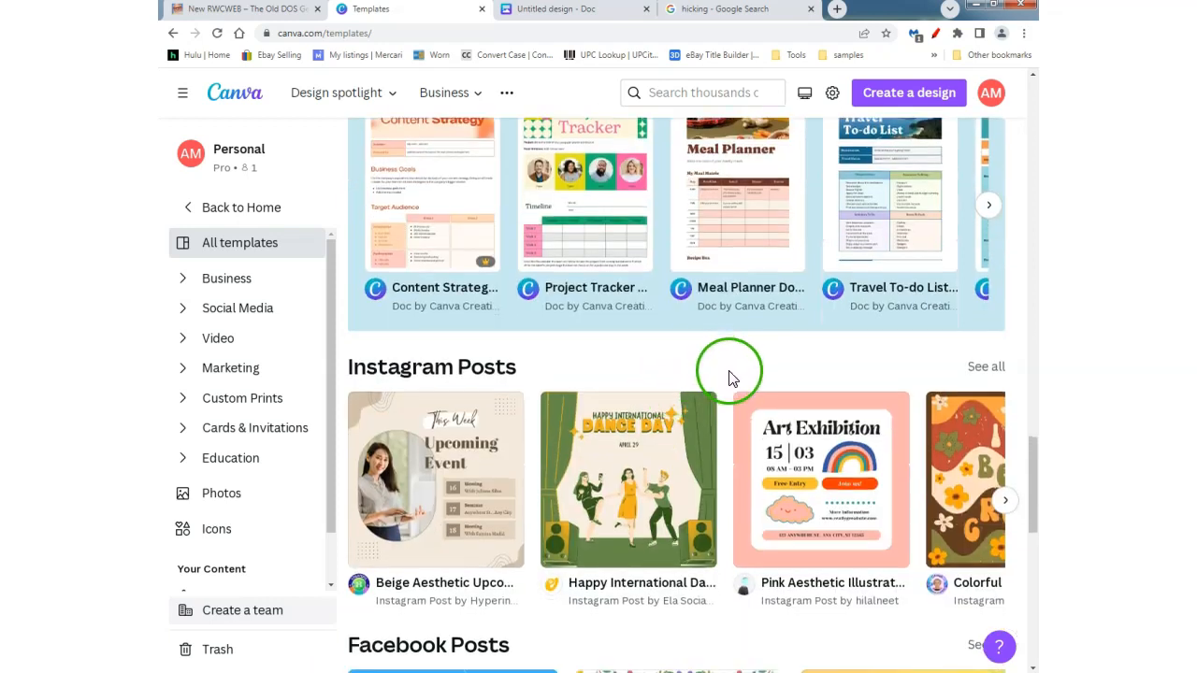
pyautogui.scroll(-1, 729, 374)
pyautogui.scroll(-1, 729, 374)
pyautogui.click(743, 411)
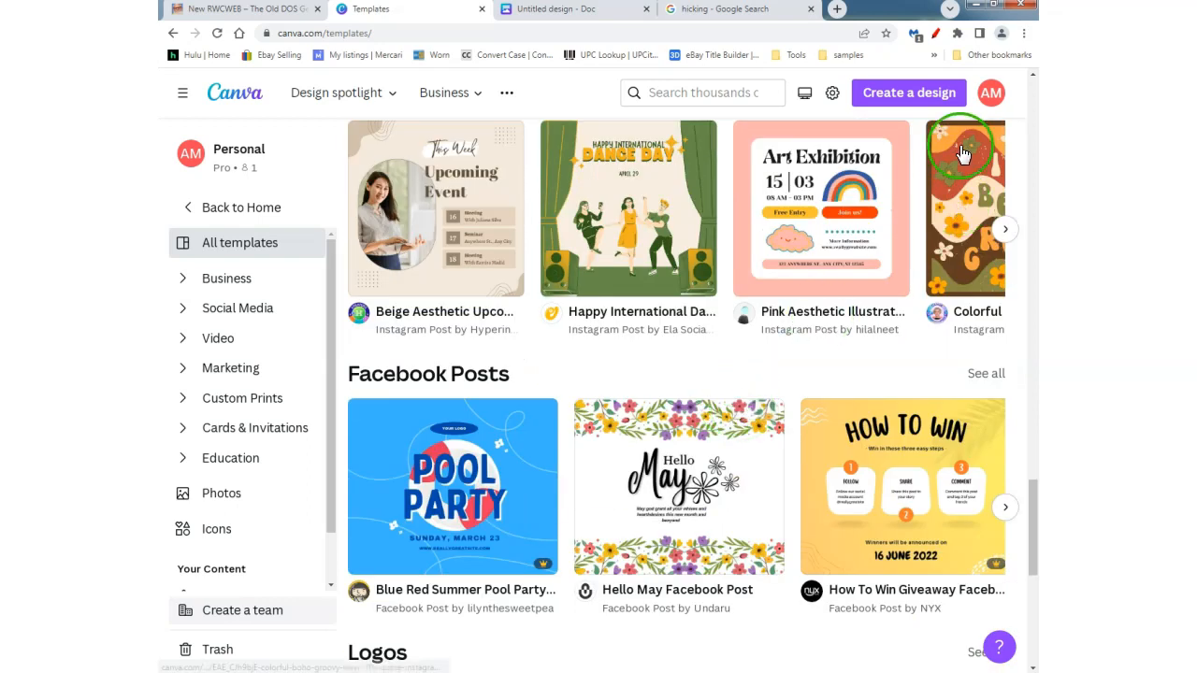
pyautogui.click(683, 419)
pyautogui.scroll(-3, 554, 429)
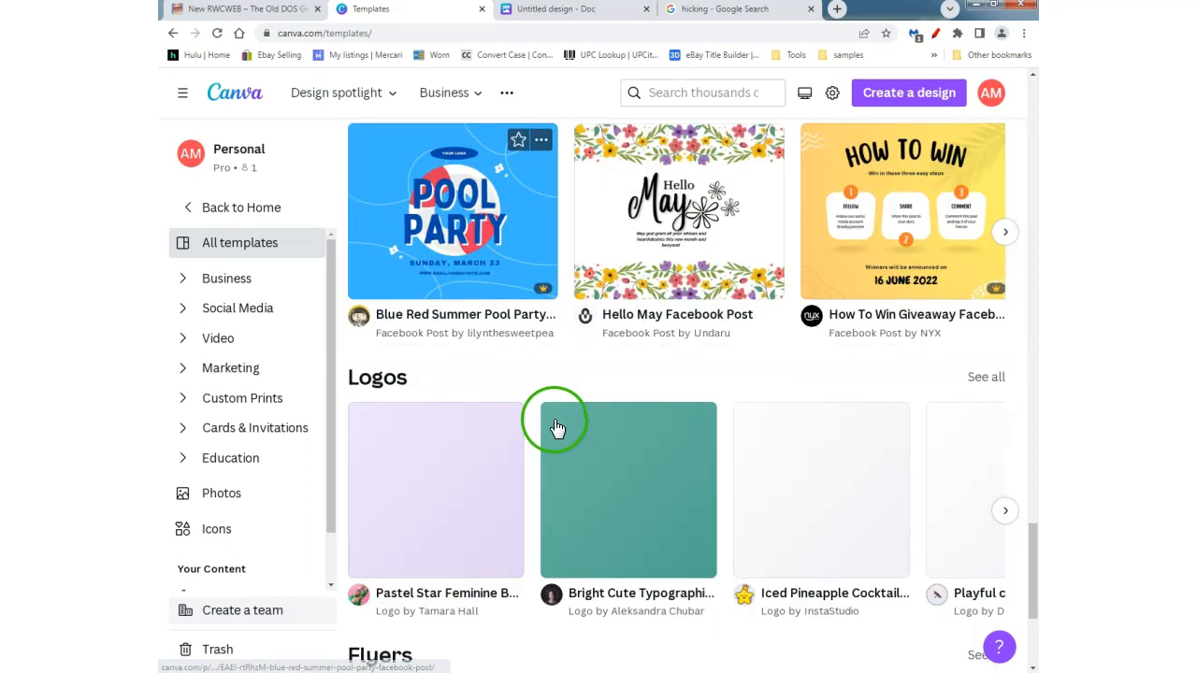
pyautogui.scroll(-2, 561, 424)
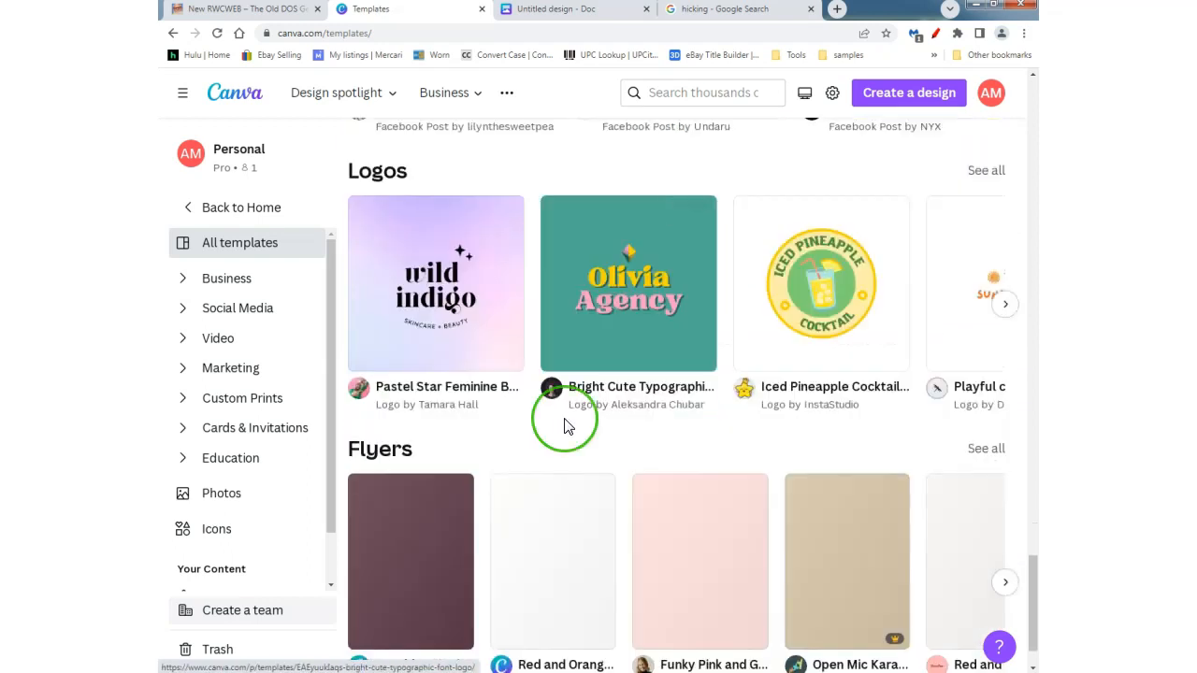
pyautogui.scroll(-1, 569, 425)
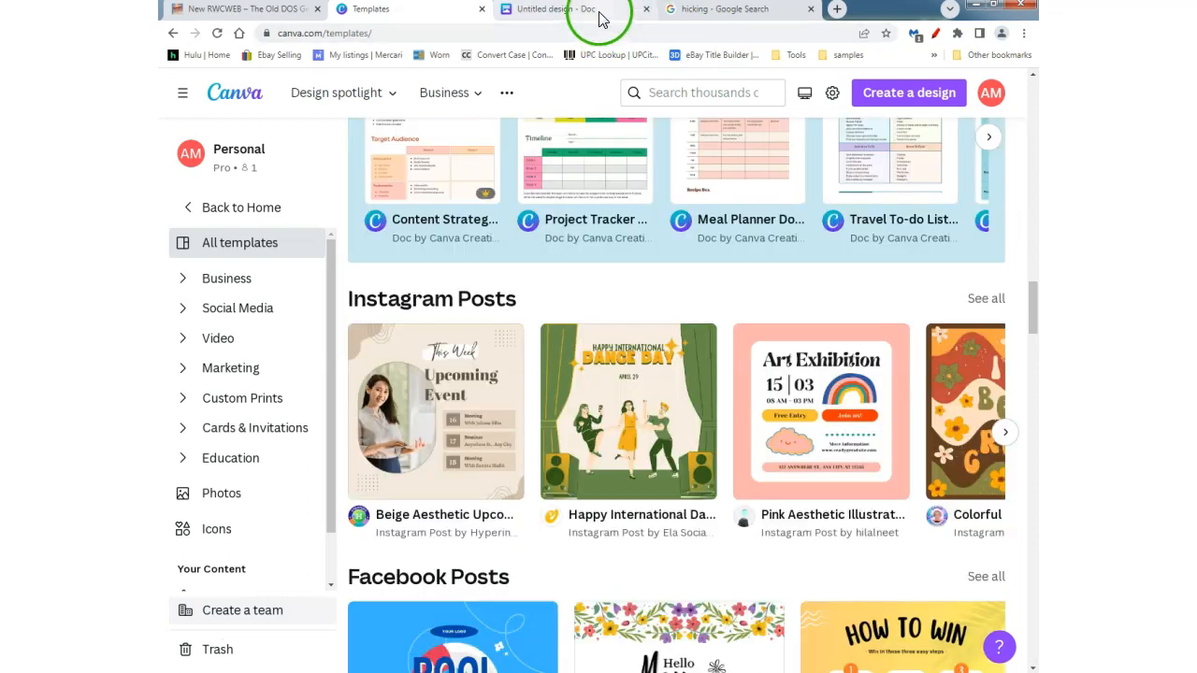
# Return to the untitled doc, close the Design block editor without saving, and place the cursor on the title line.
pyautogui.click(598, 11)
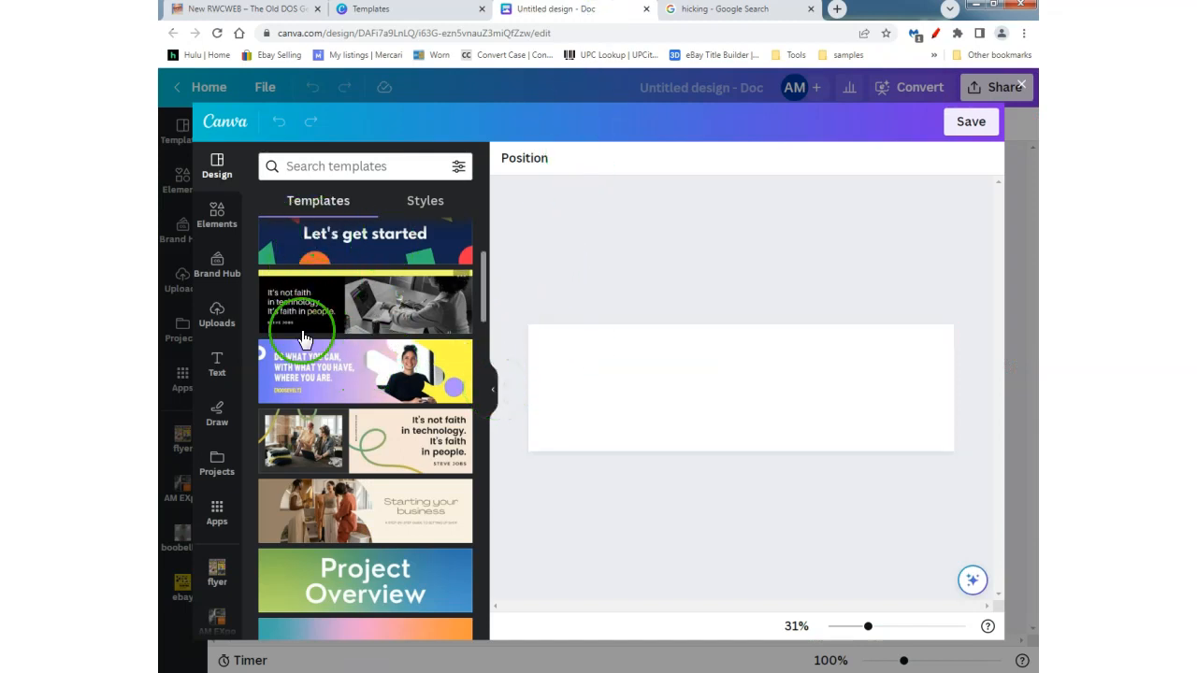
pyautogui.click(493, 392)
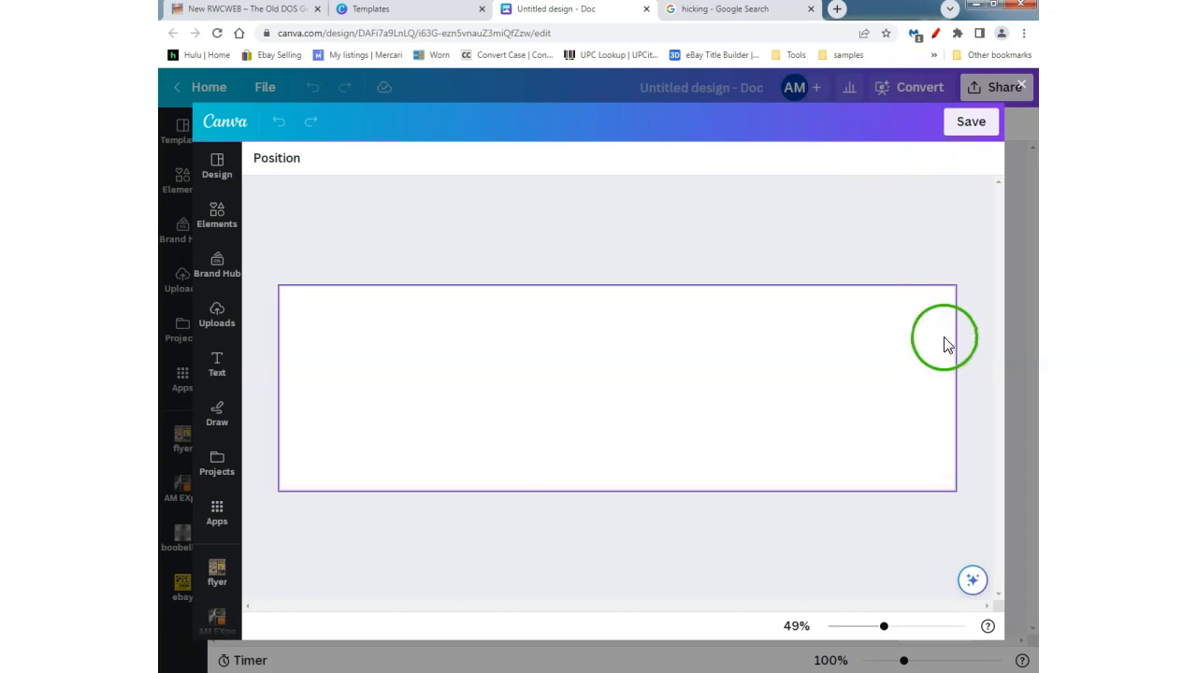
pyautogui.click(1022, 85)
pyautogui.click(388, 235)
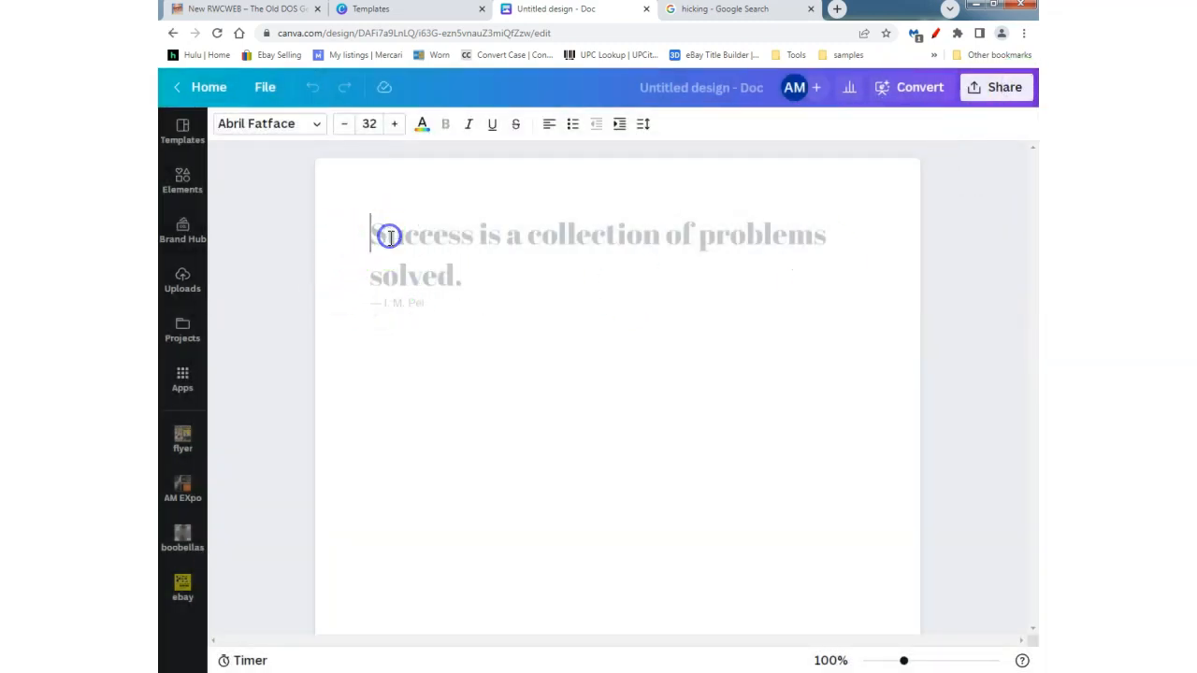
# Generate content on the title line with Magic Write from the prompt "How To Start Hiking", correctly spelled.
pyautogui.click(353, 234)
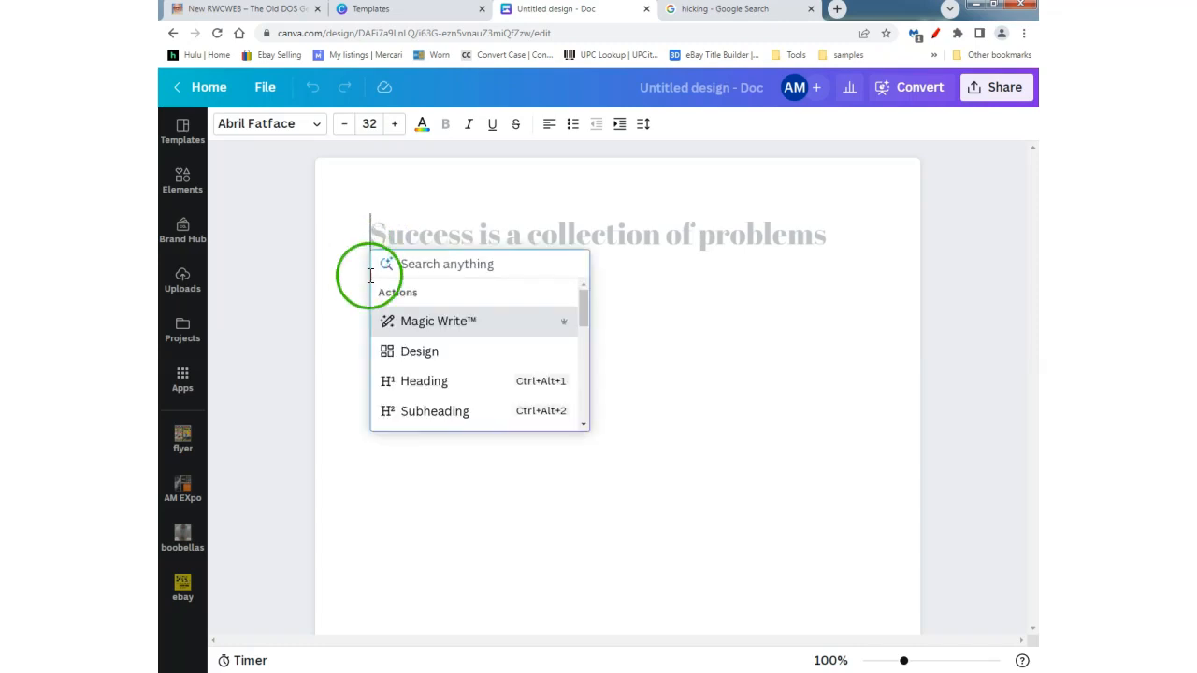
pyautogui.click(445, 330)
pyautogui.click(651, 427)
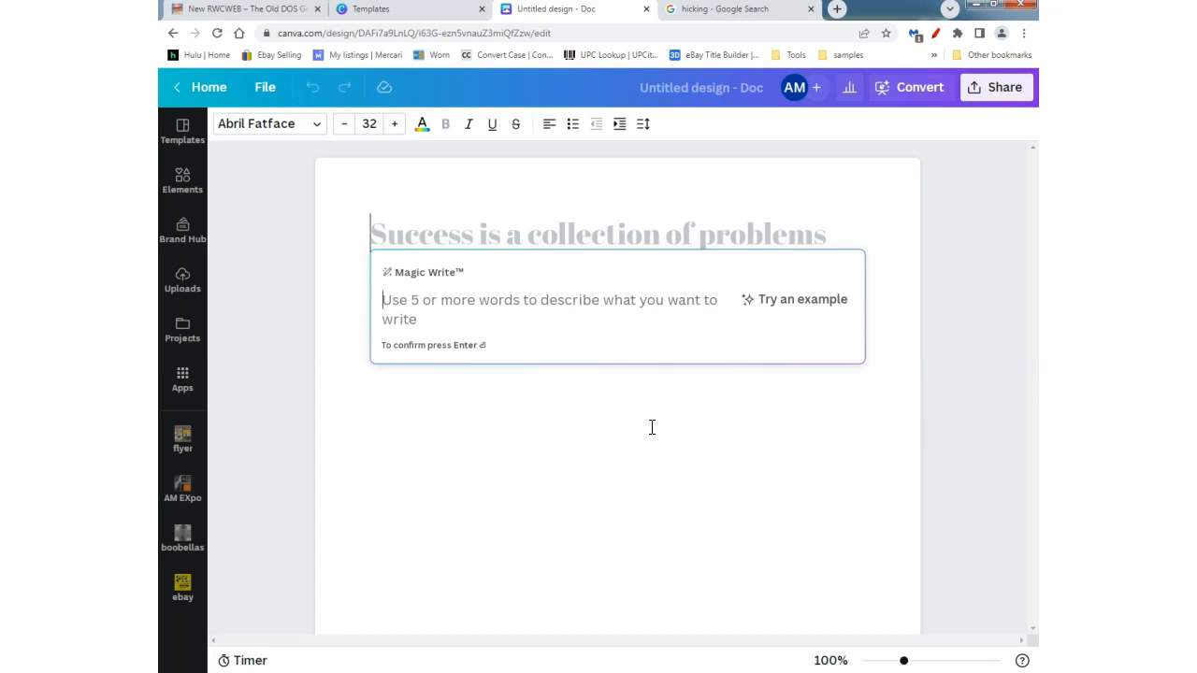
pyautogui.write('How To')
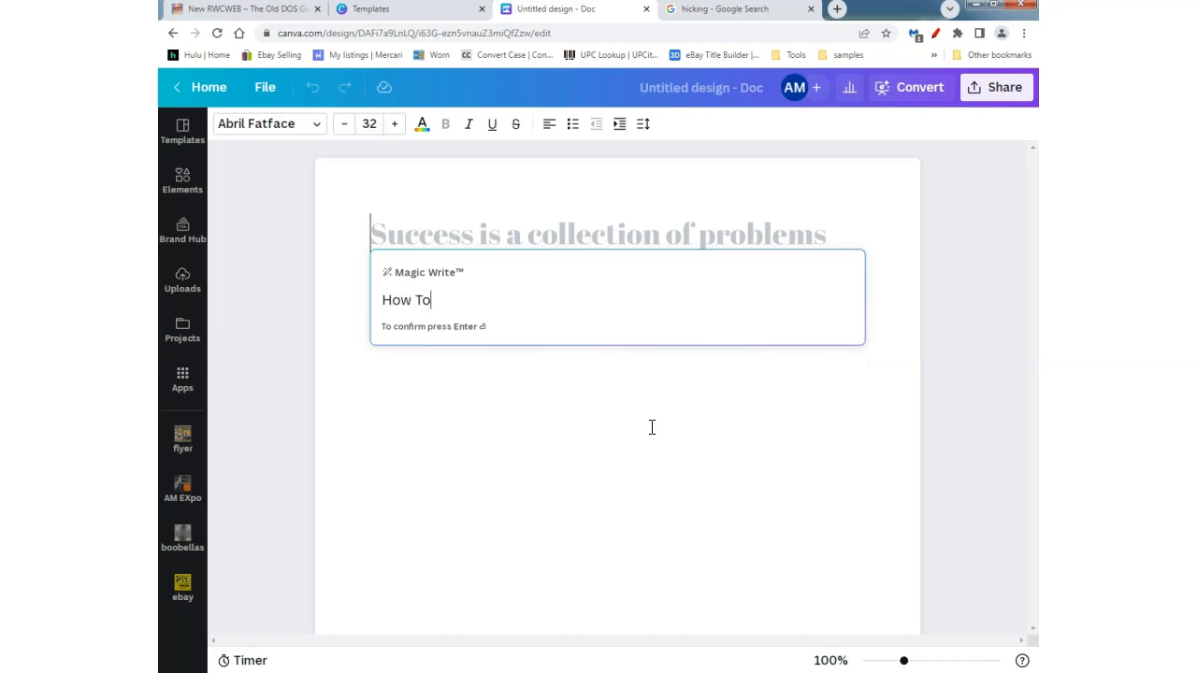
pyautogui.write(' Start Hicking')
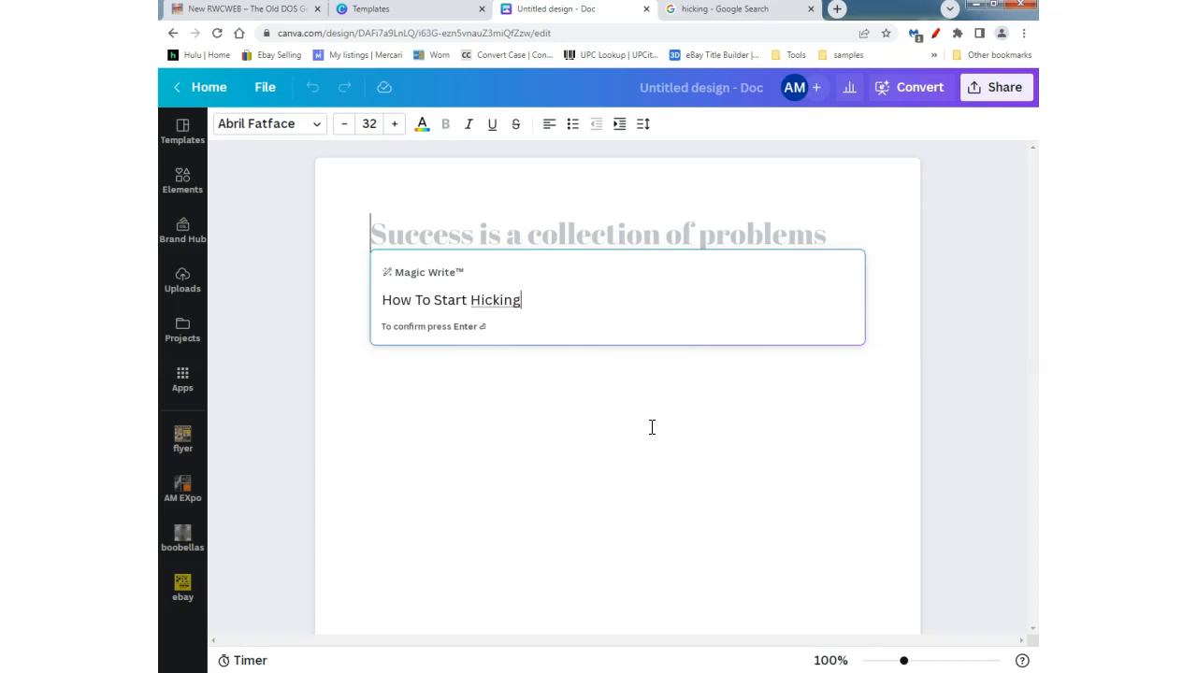
pyautogui.rightClick(495, 301)
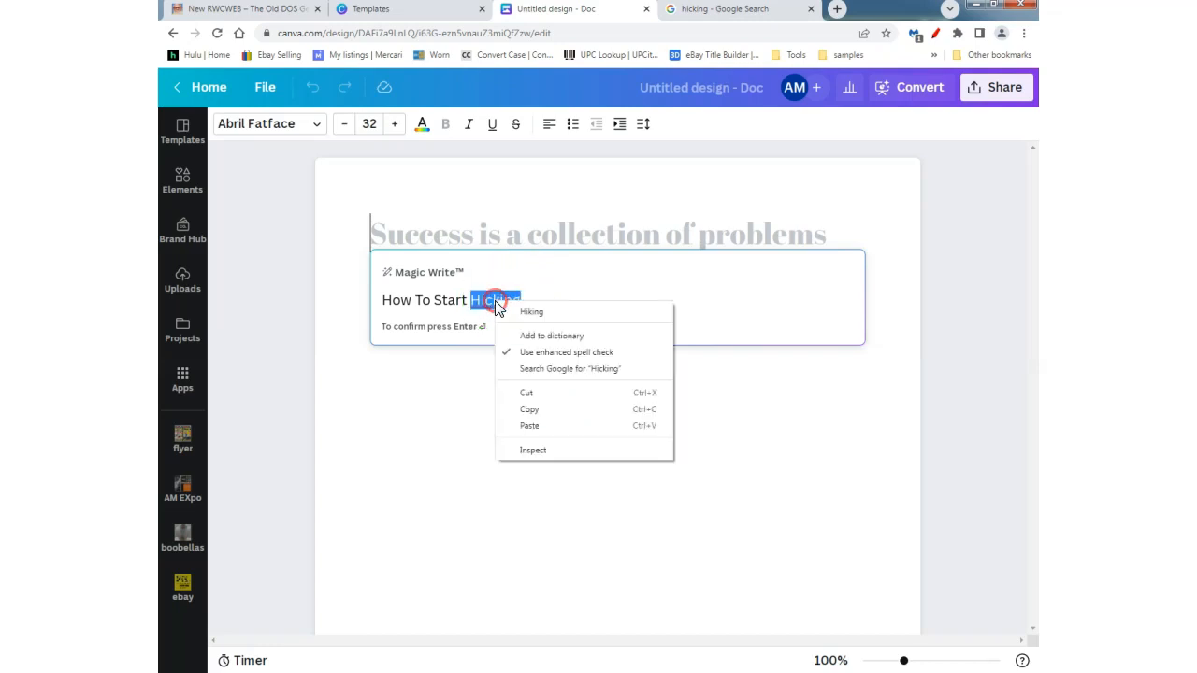
pyautogui.click(529, 311)
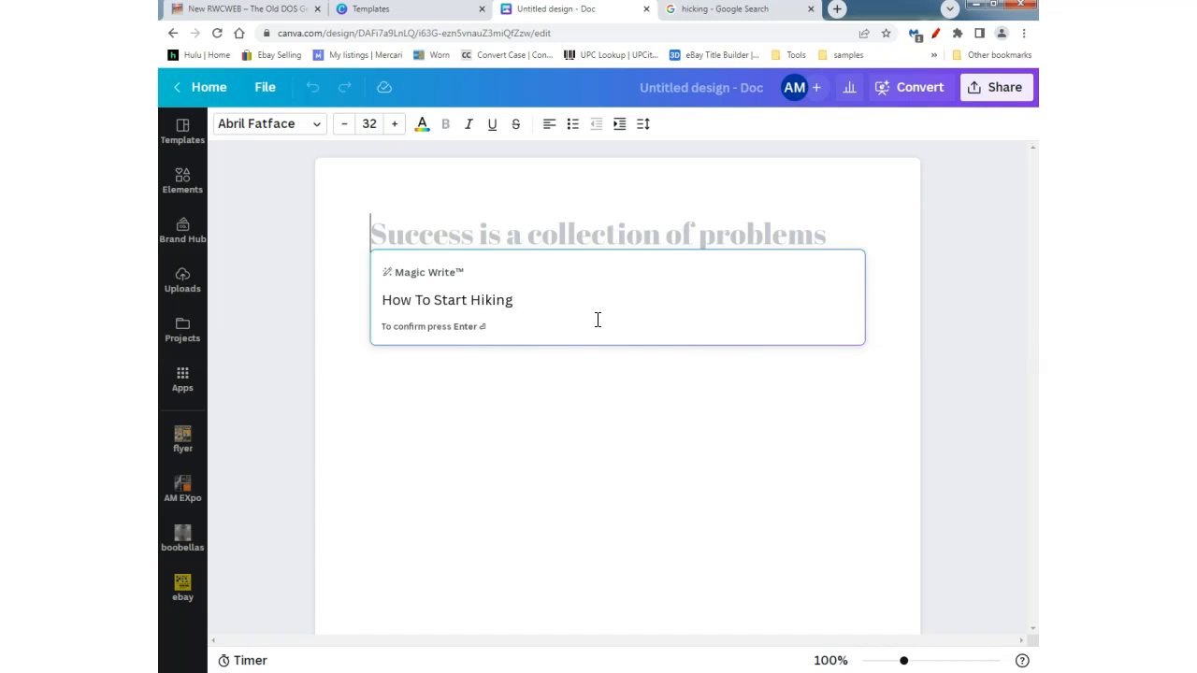
pyautogui.press('Return')
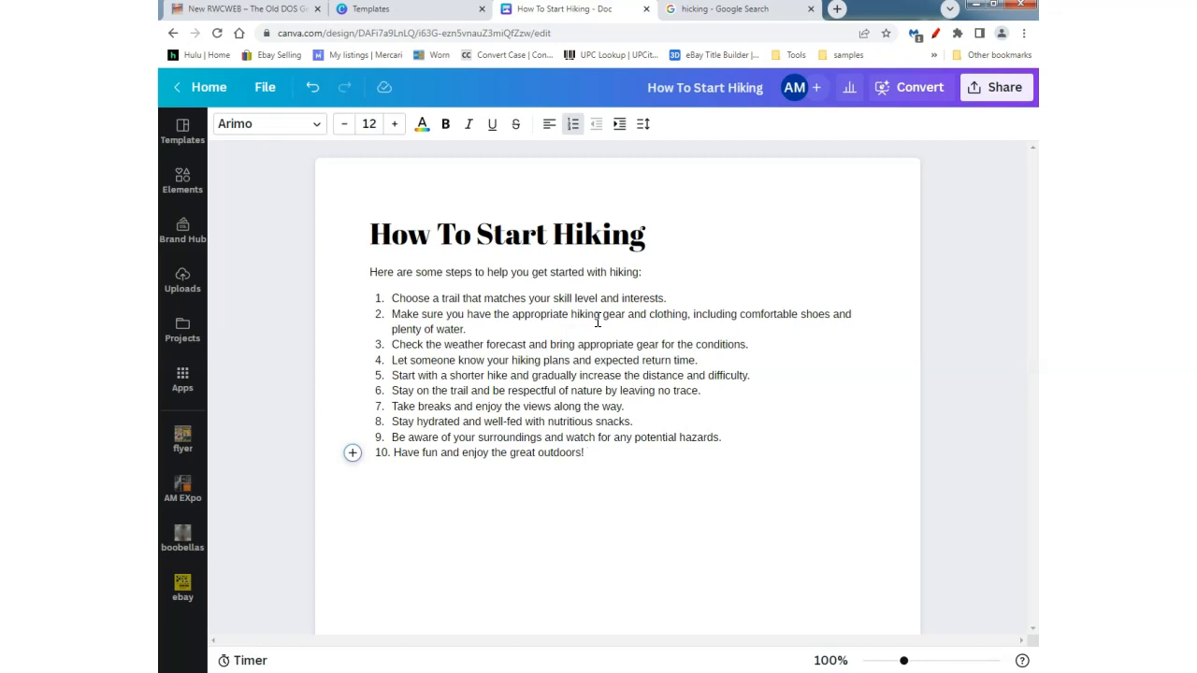
# Add the line "How To Select A Partner When Hiking" as plain text below the numbered list.
pyautogui.press('Return')
pyautogui.press('Return')
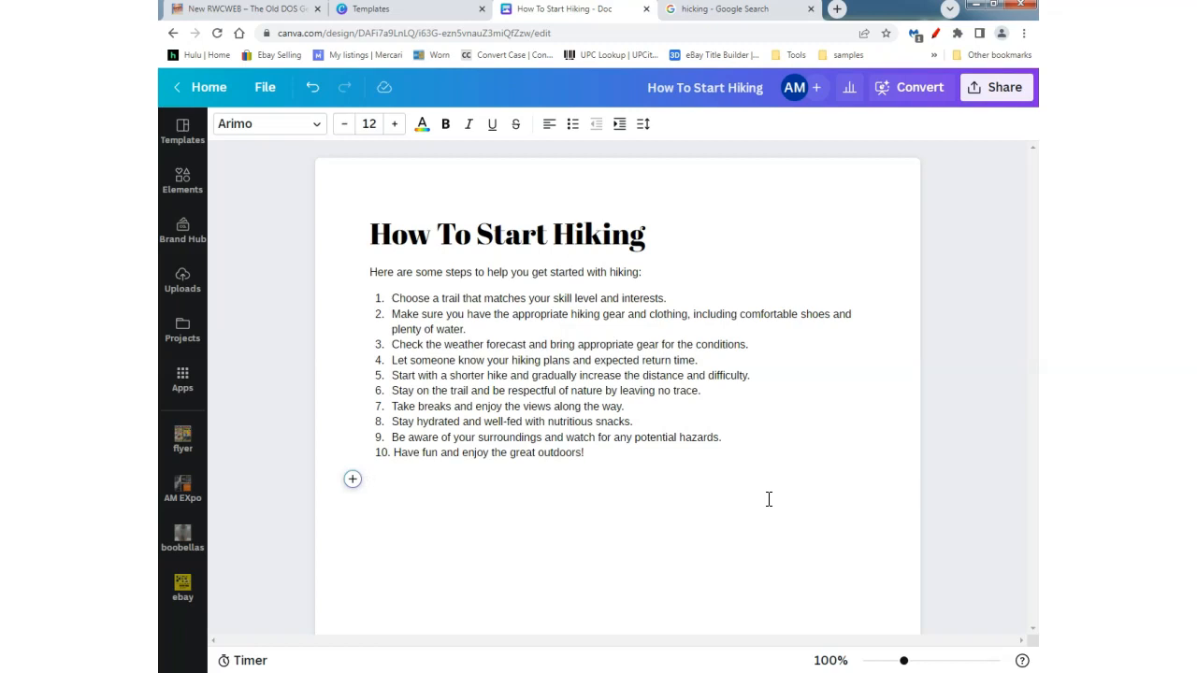
pyautogui.write('How To Select A Partner When Hi')
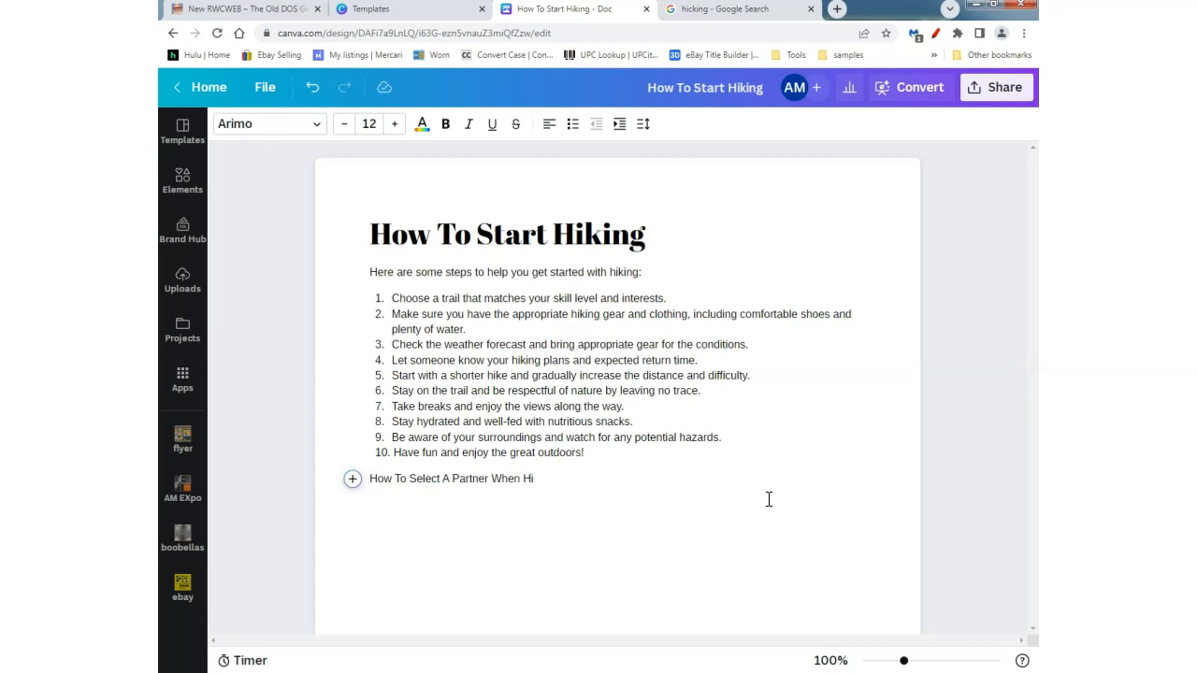
pyautogui.write('king')
pyautogui.press('Return')
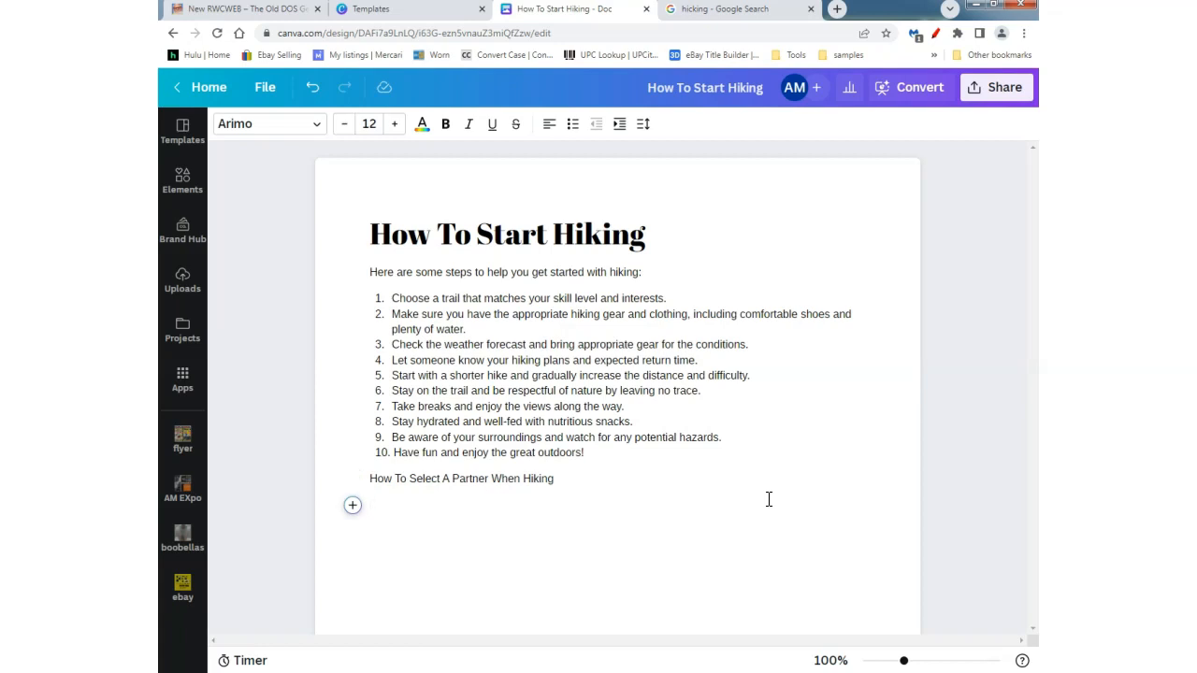
# Copy the "How To Select A Partner When Hiking" line and delete it, leaving the cursor on the empty line below the list.
pyautogui.moveTo(370, 479); pyautogui.dragTo(563, 481)
pyautogui.hotkey('ctrl', 'c')
pyautogui.press('BackSpace')
pyautogui.click(388, 483)
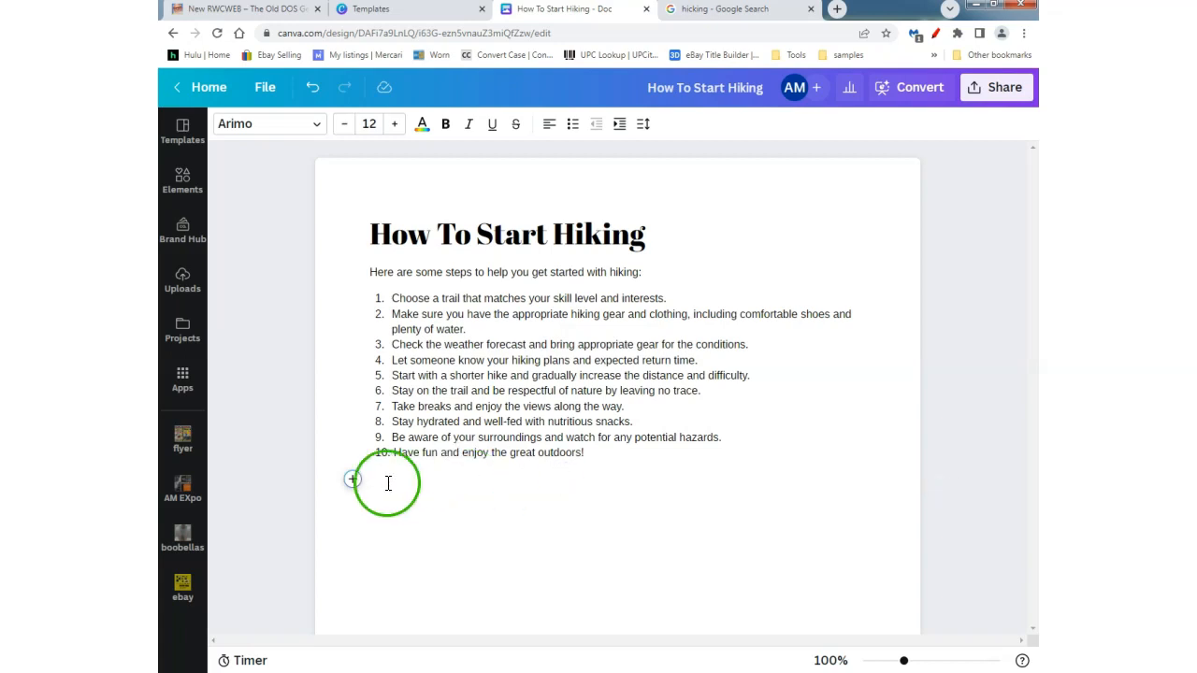
# Generate a section below the list with Magic Write, using the copied "How To Select A Partner When Hiking" as the prompt.
pyautogui.click(351, 479)
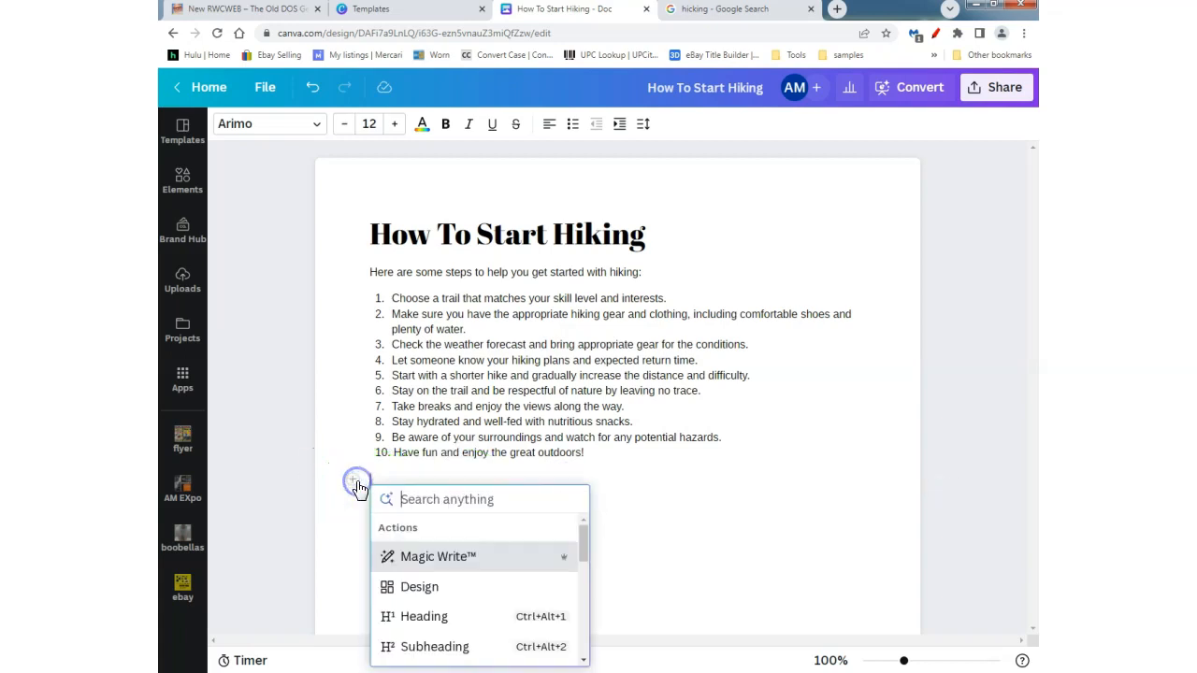
pyautogui.click(429, 561)
pyautogui.hotkey('ctrl', 'v')
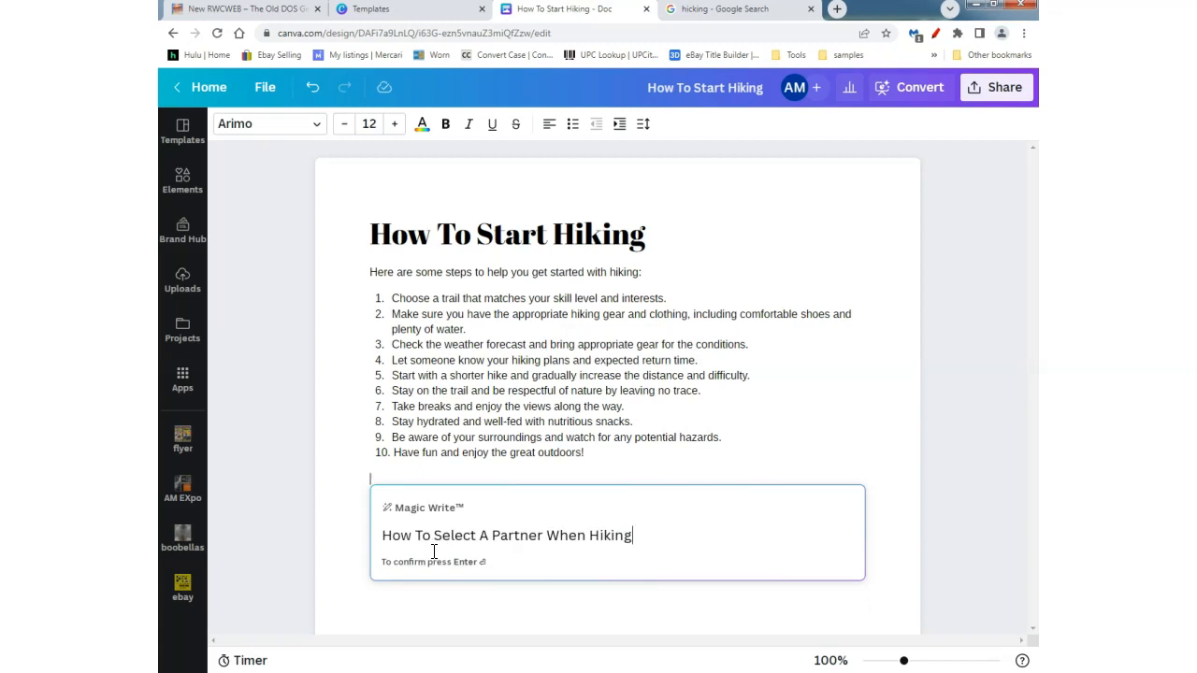
pyautogui.press('Return')
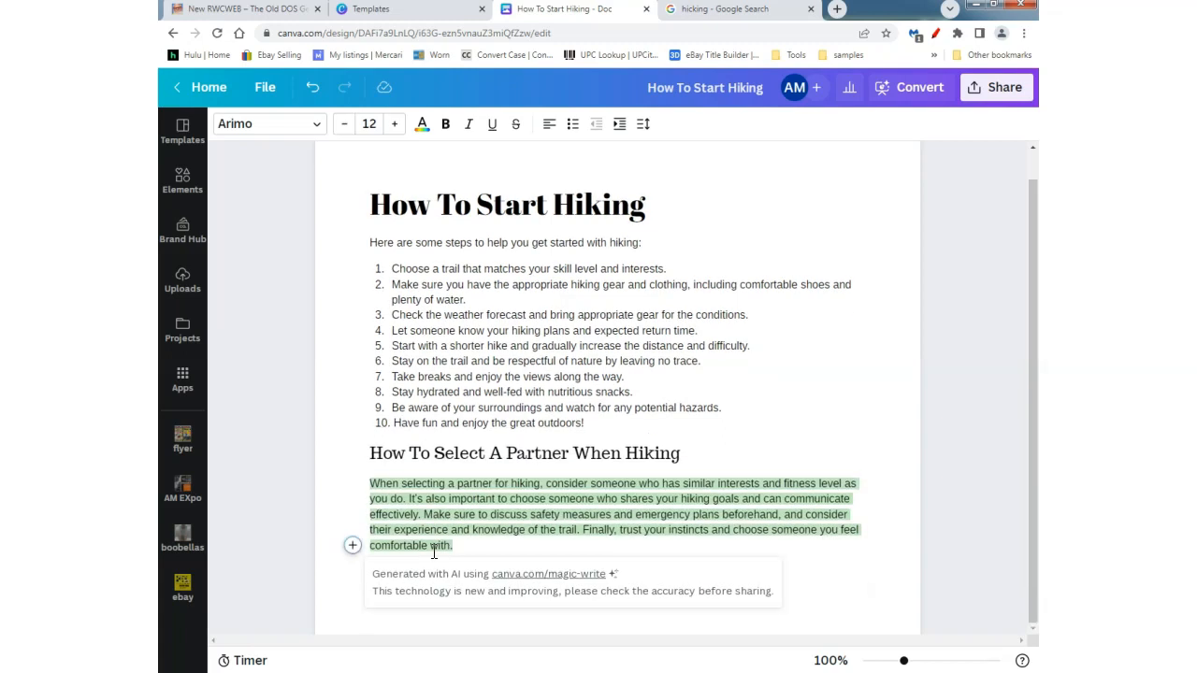
# Add the line "What To Bring To Stay Hydrated While Hiking" below the partner selection paragraph, correcting its spelling.
pyautogui.press('Return')
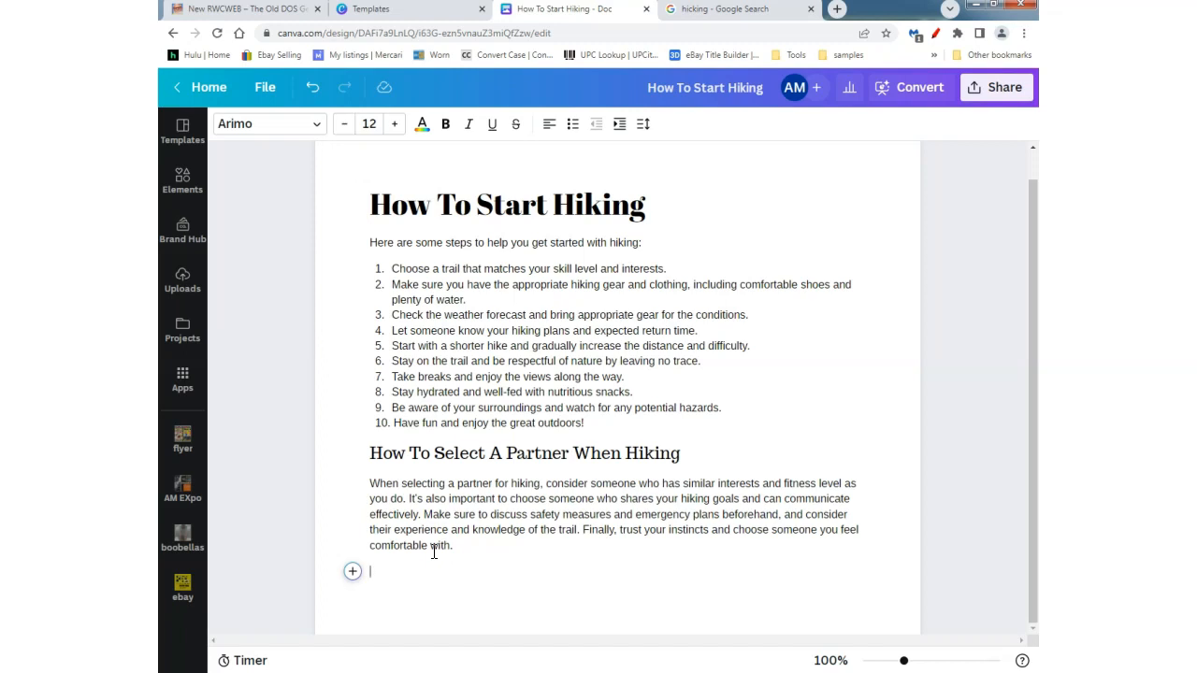
pyautogui.write('What ')
pyautogui.write('To Bri')
pyautogui.write('gn')
pyautogui.press('BackSpace')
pyautogui.press('BackSpace')
pyautogui.press('BackSpace')
pyautogui.press('BackSpace')
pyautogui.press('BackSpace')
pyautogui.press('BackSpace')
pyautogui.write('Bring To Stay Hi')
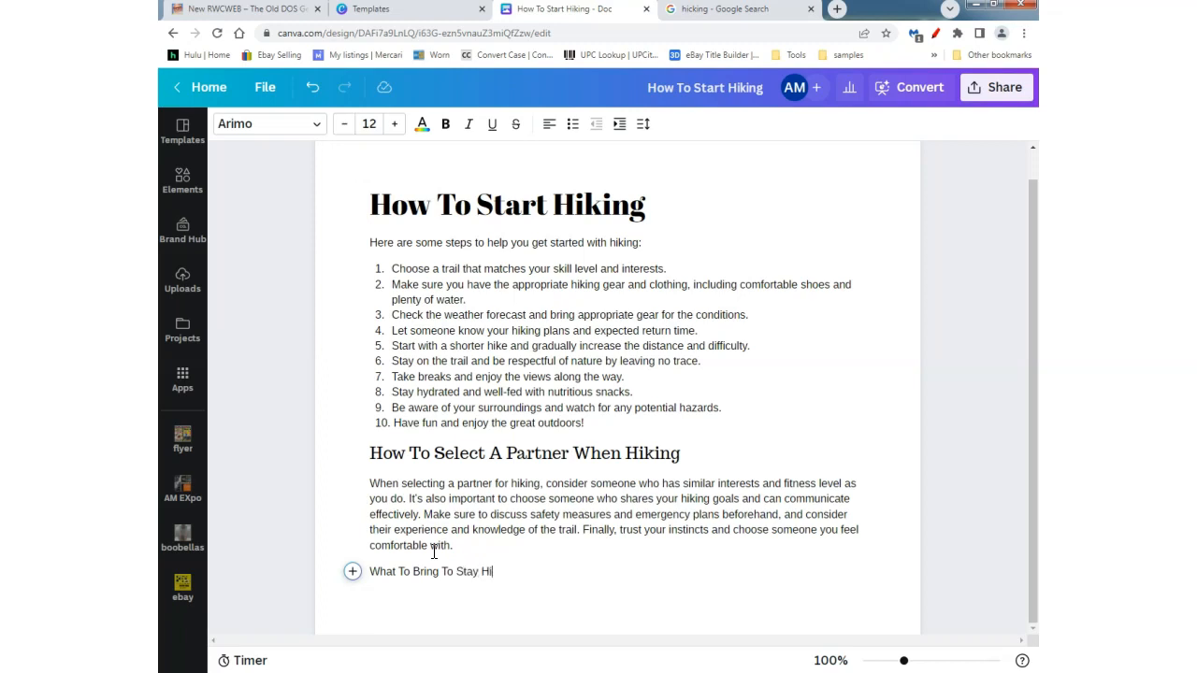
pyautogui.write('drated')
pyautogui.rightClick(488, 572)
pyautogui.click(524, 421)
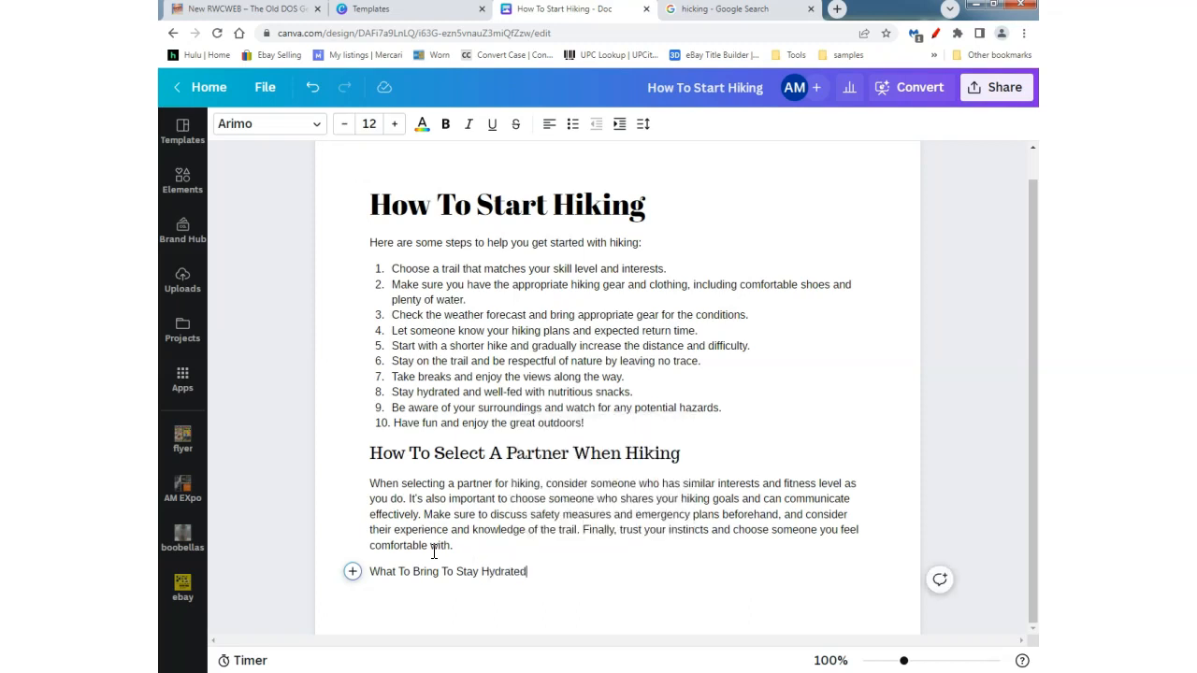
pyautogui.write('While Hiking')
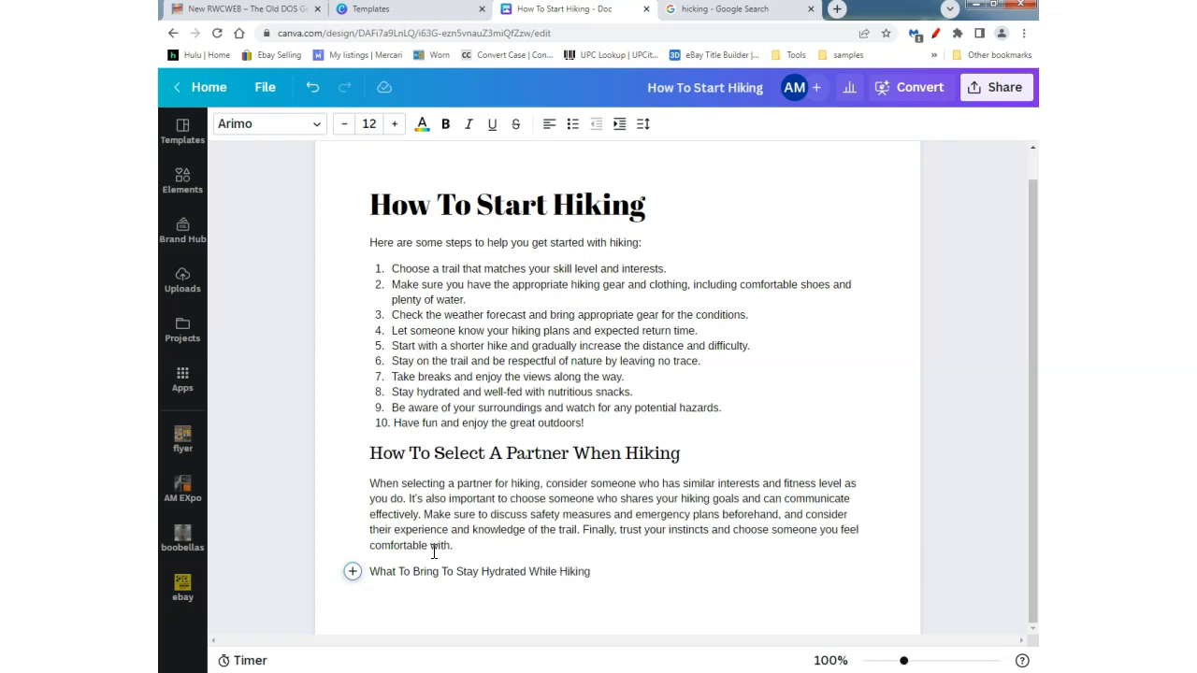
# Copy the "What To Bring To Stay Hydrated While Hiking" line and delete it from the document.
pyautogui.press('Return')
pyautogui.press('Up')
pyautogui.hotkey('shift', 'End')
pyautogui.hotkey('ctrl', 'c')
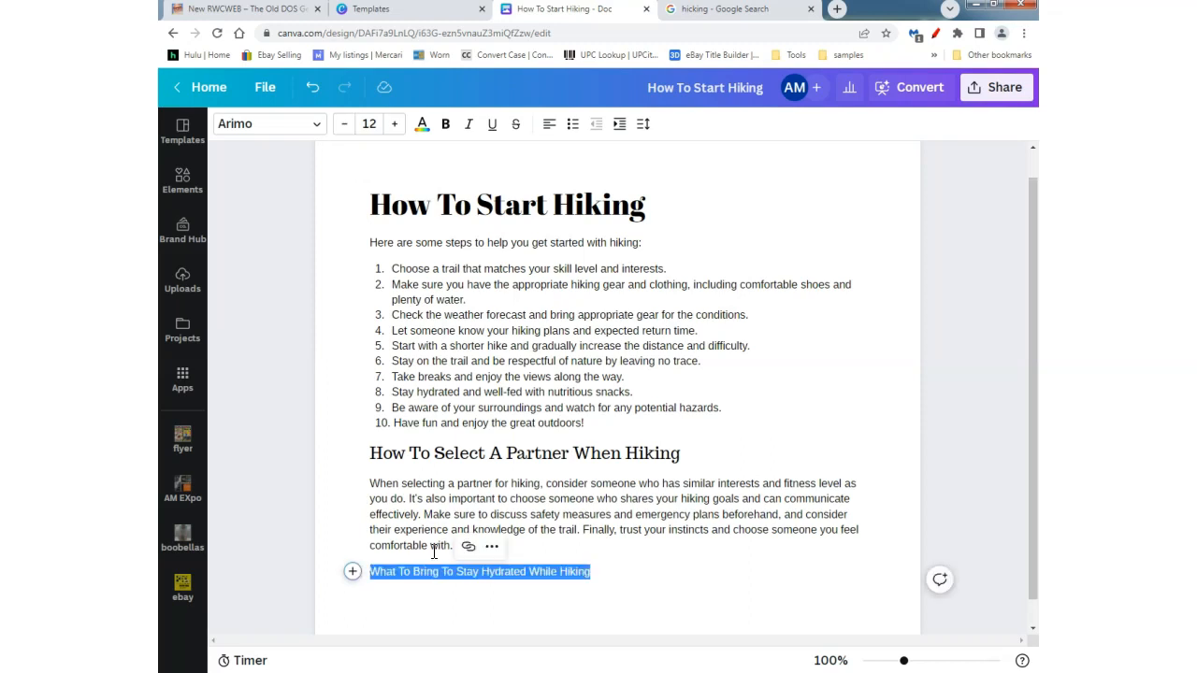
pyautogui.press('BackSpace')
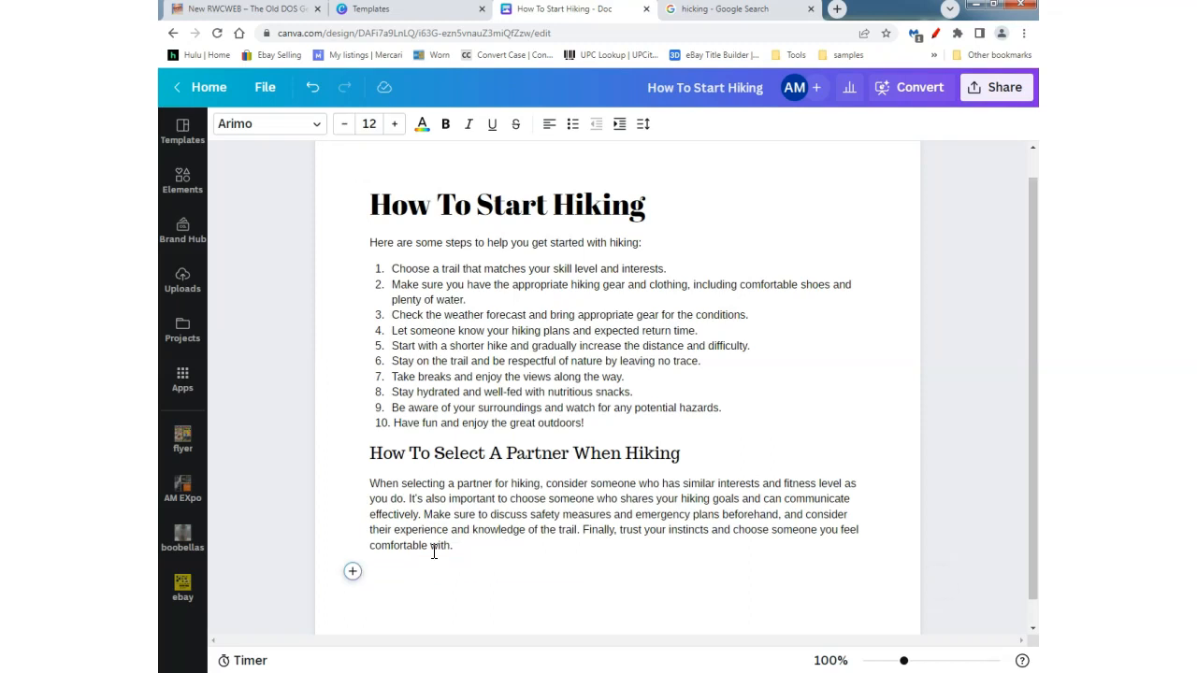
# Generate a section below the partner selection paragraph with Magic Write, using the copied "What To Bring To Stay Hydrated While Hiking" as the prompt.
pyautogui.click(352, 571)
pyautogui.click(404, 456)
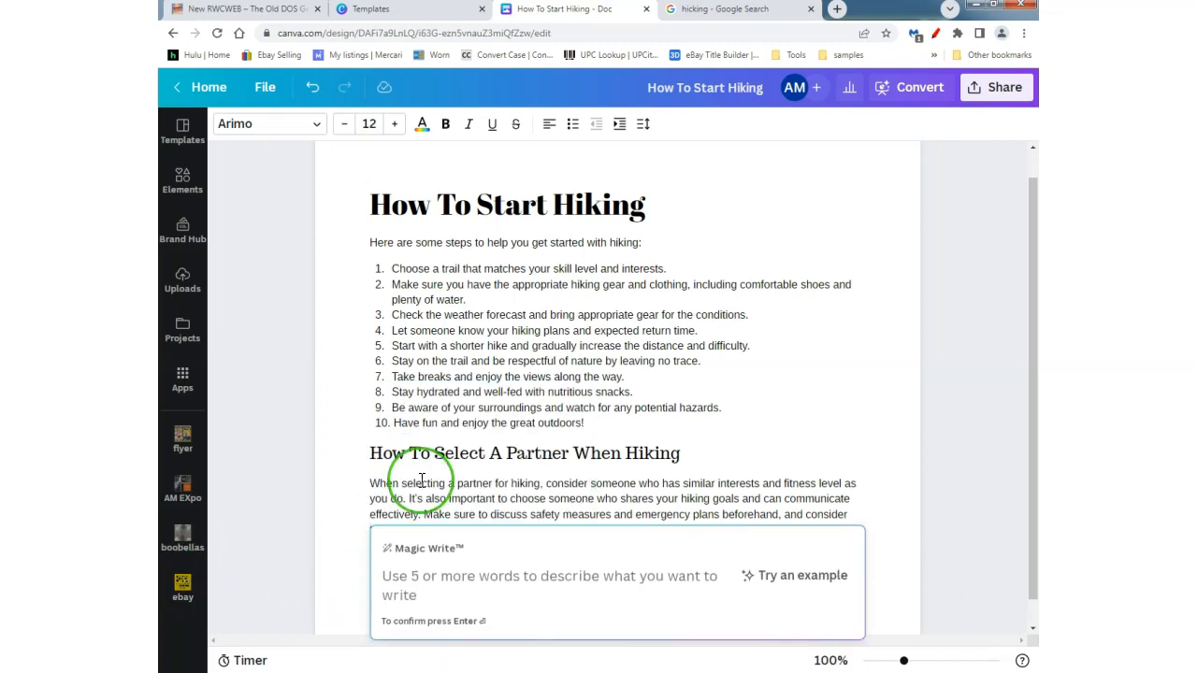
pyautogui.hotkey('ctrl', 'v')
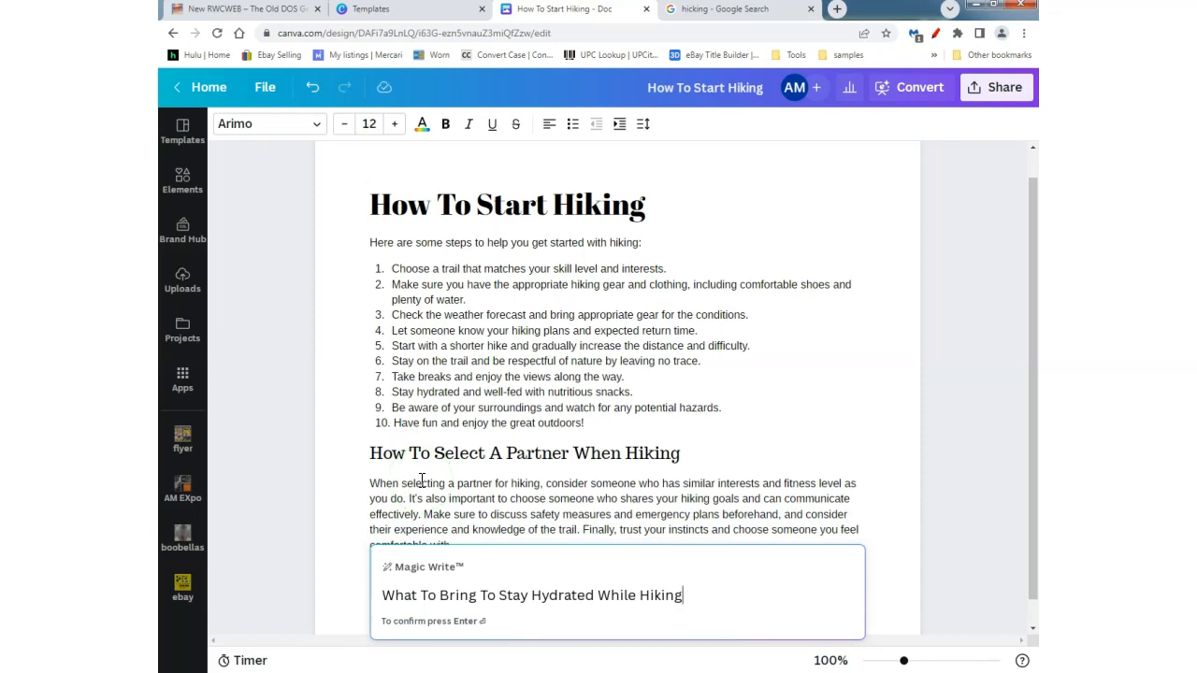
pyautogui.press('Return')
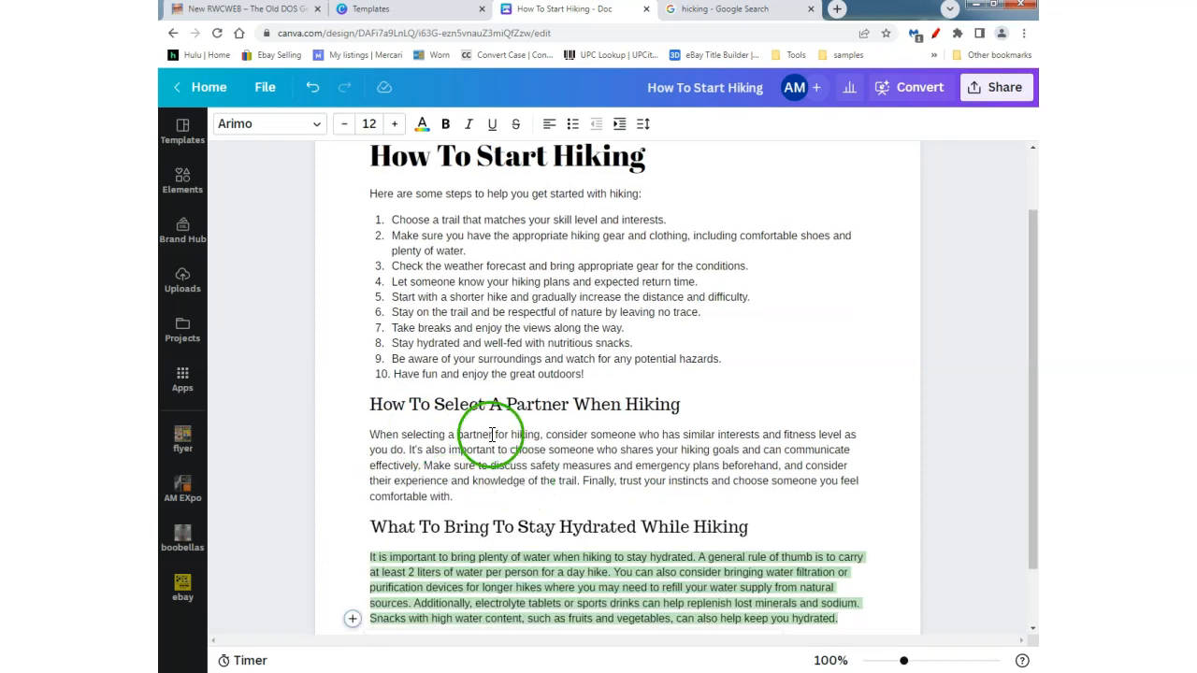
pyautogui.scroll(-2, 493, 437)
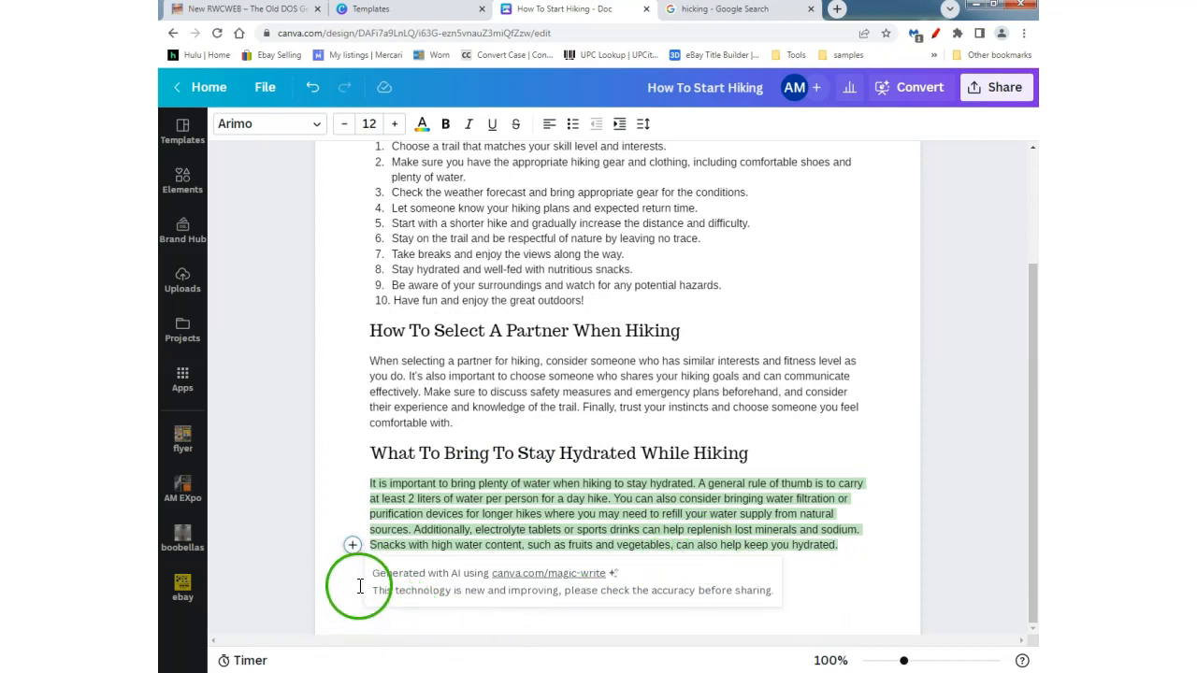
pyautogui.hotkey('ctrl', '+')
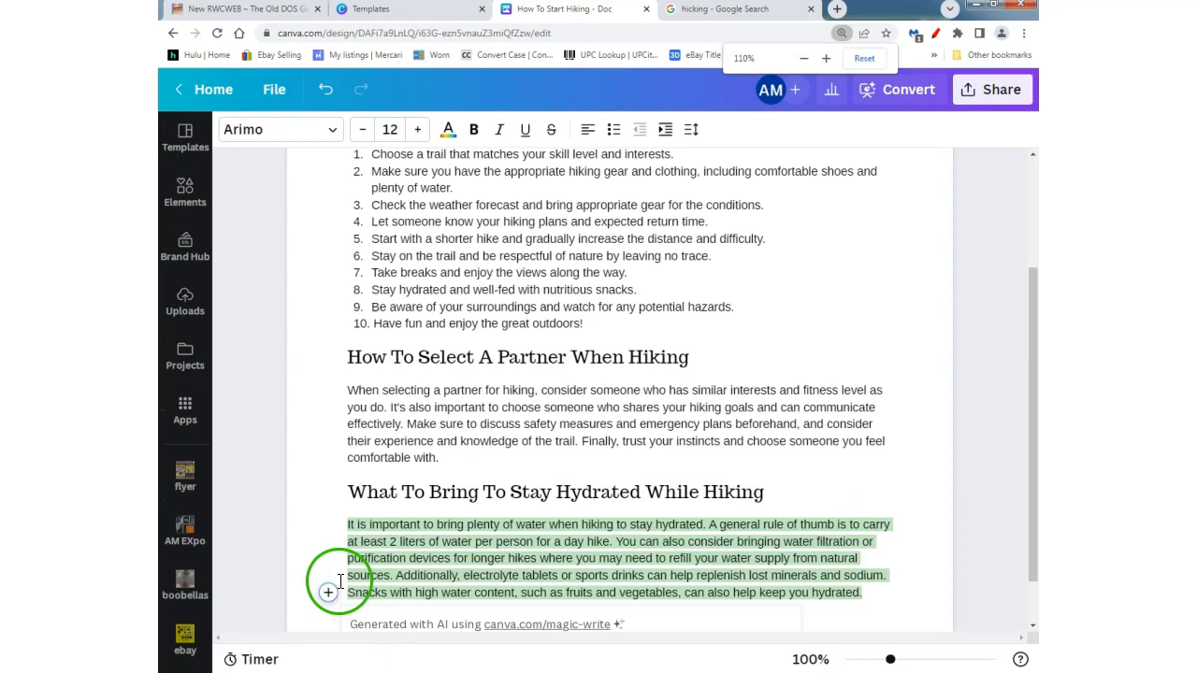
pyautogui.scroll(-2, 350, 569)
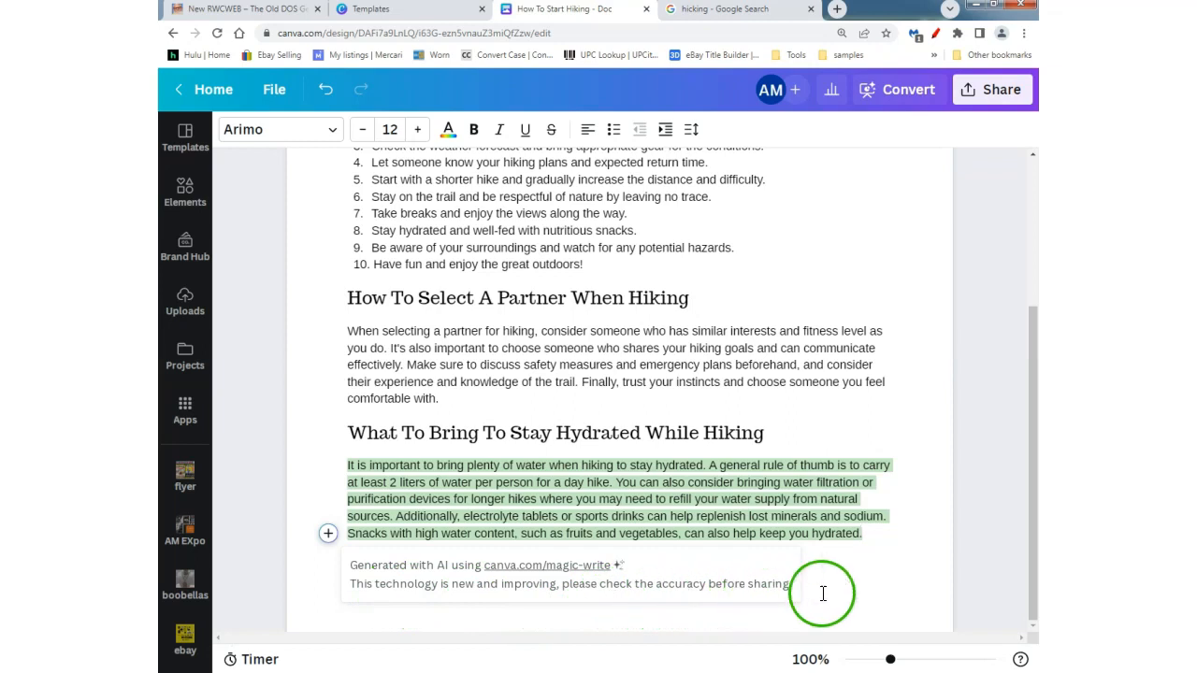
# Add the line "What Foods Should Someone Bring When Hiking" below the hydration paragraph.
pyautogui.click(869, 535)
pyautogui.press('Return')
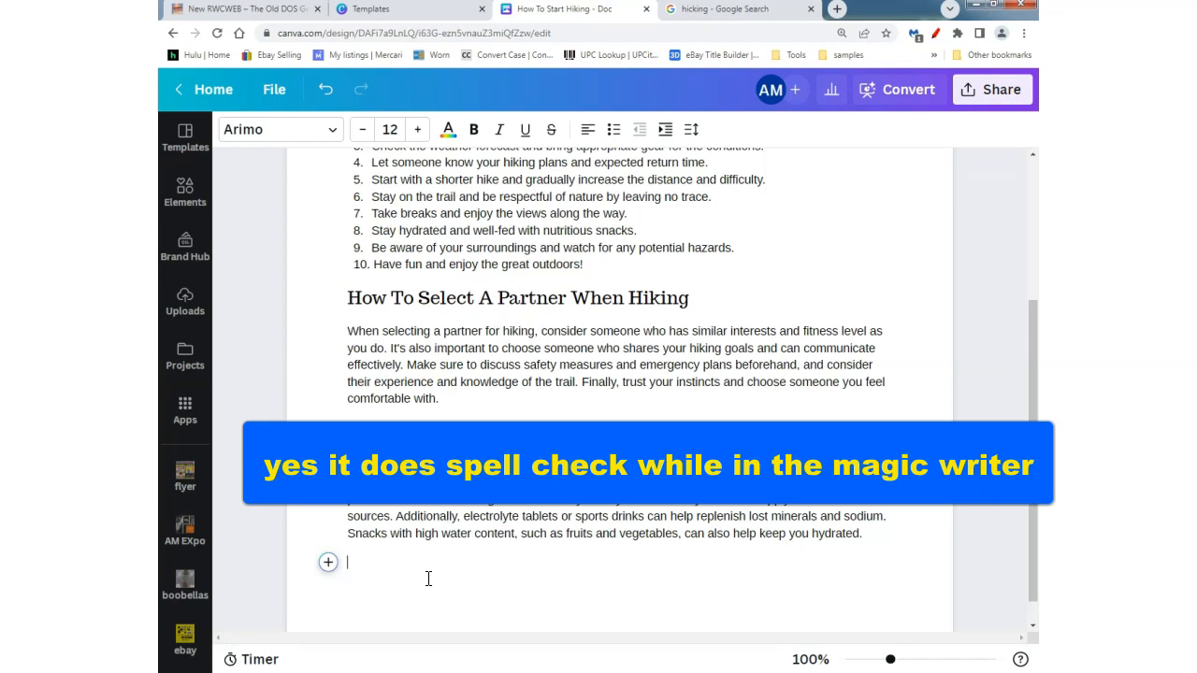
pyautogui.write('What ')
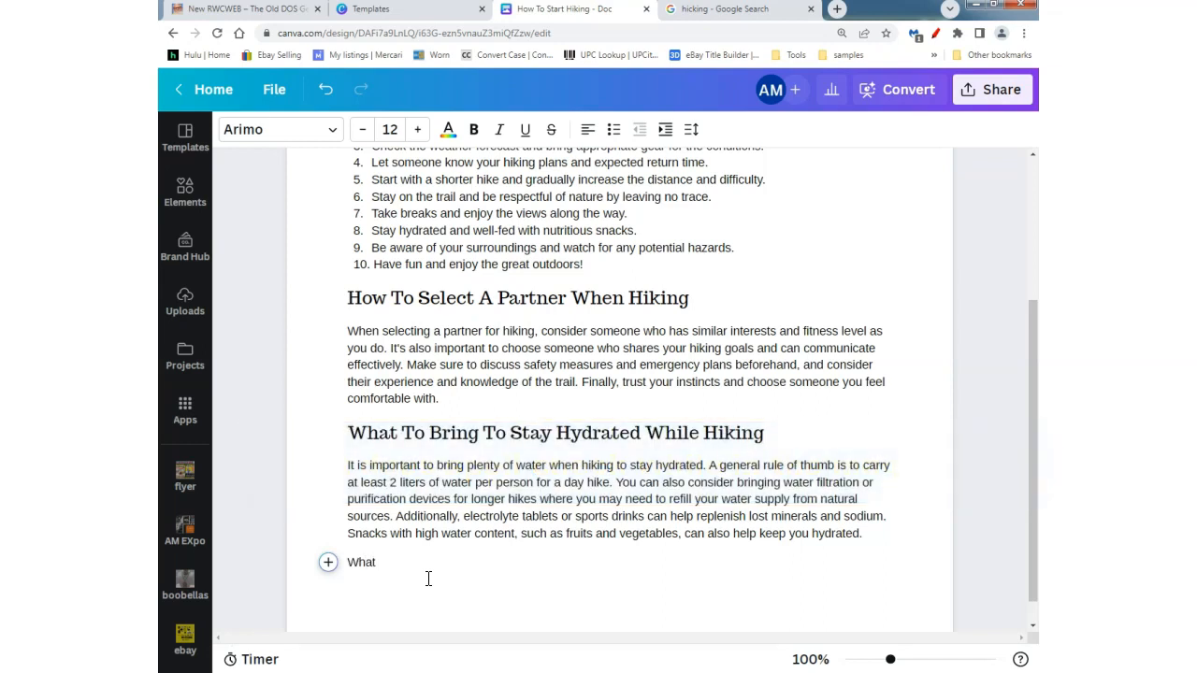
pyautogui.write('t')
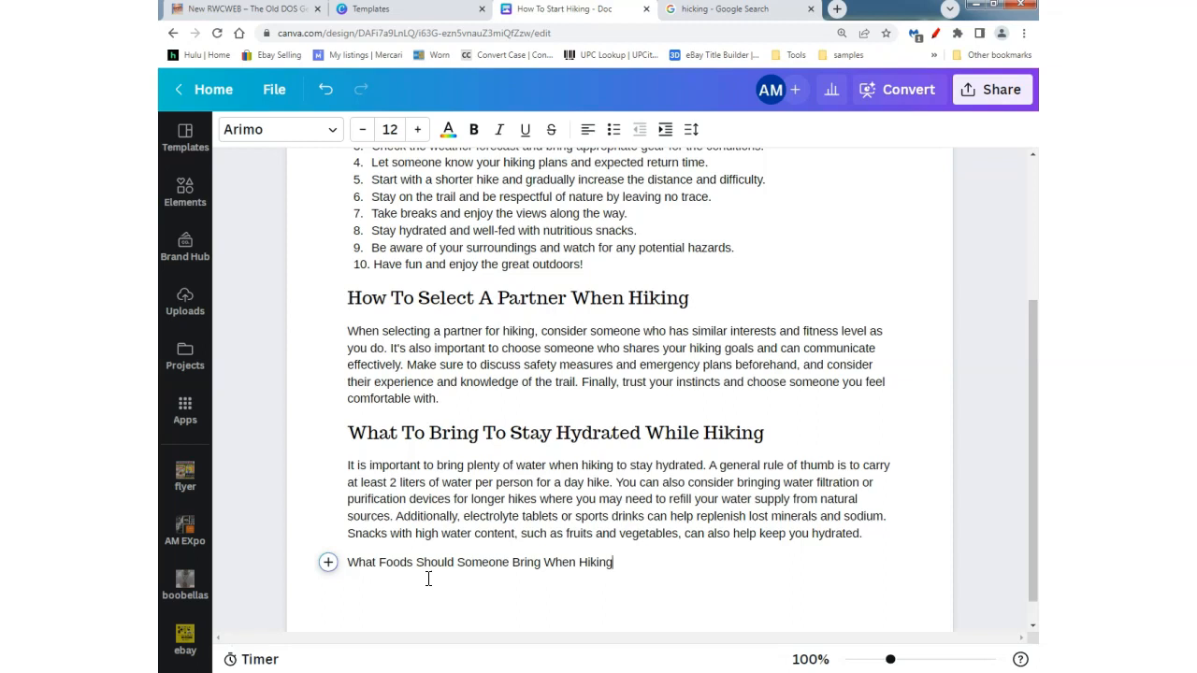
# Cut the "What Foods Should Someone Bring When Hiking" line, leaving the cursor on the empty line below the hydration paragraph.
pyautogui.hotkey('shift', 'Home')
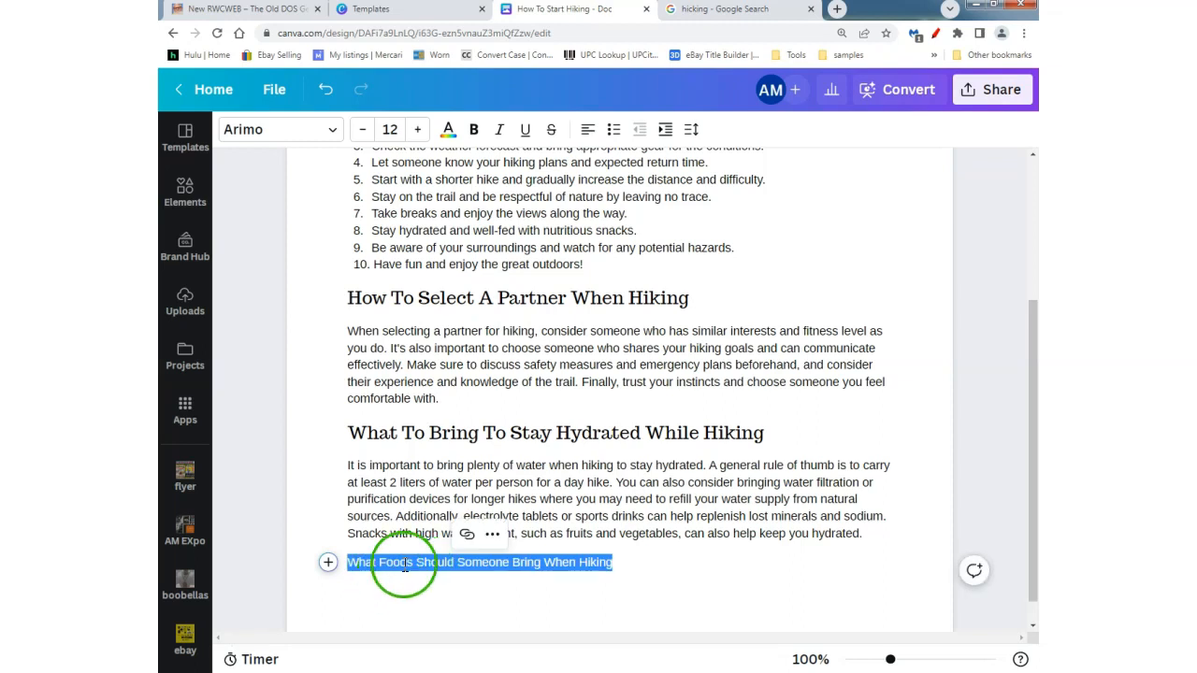
pyautogui.rightClick(405, 565)
pyautogui.click(464, 385)
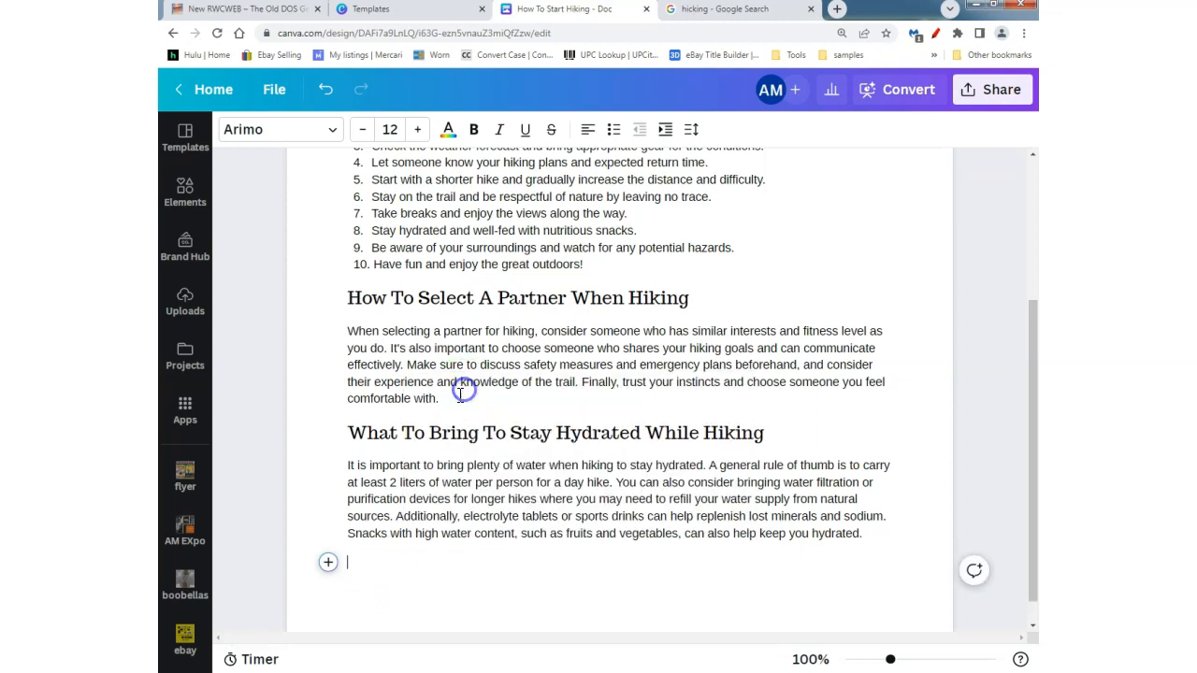
# Generate a section below the hydration paragraph with Magic Write, using the cut "What Foods Should Someone Bring When Hiking" as the prompt.
pyautogui.click(329, 565)
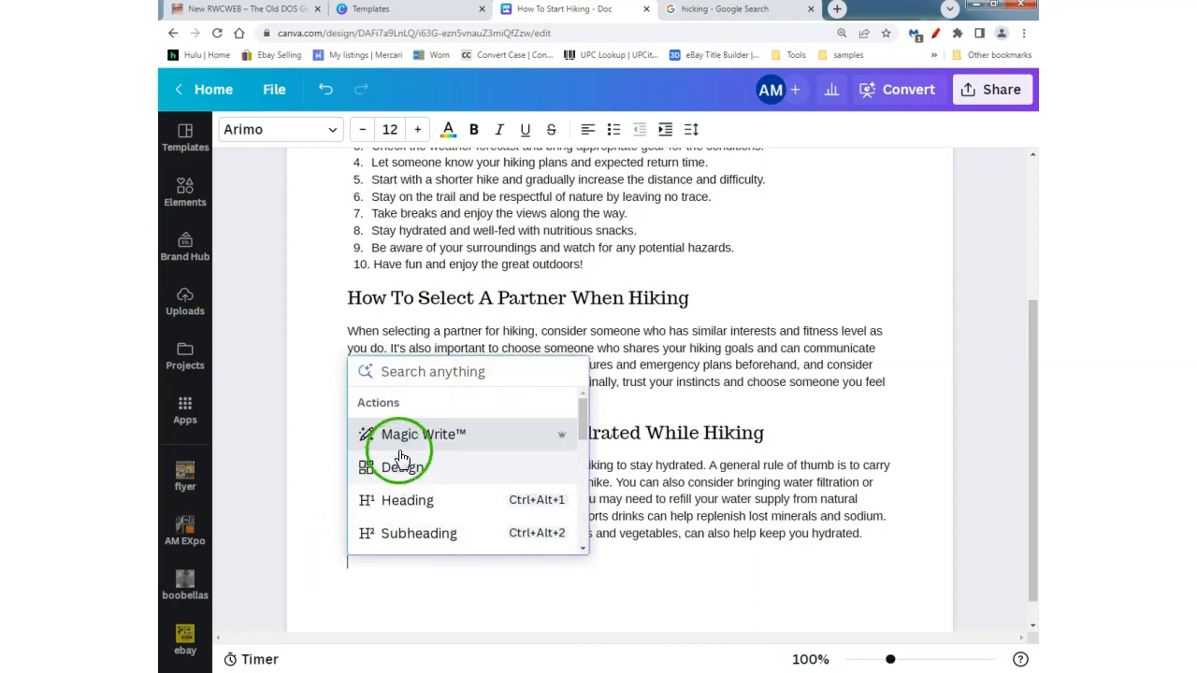
pyautogui.click(409, 434)
pyautogui.rightClick(382, 567)
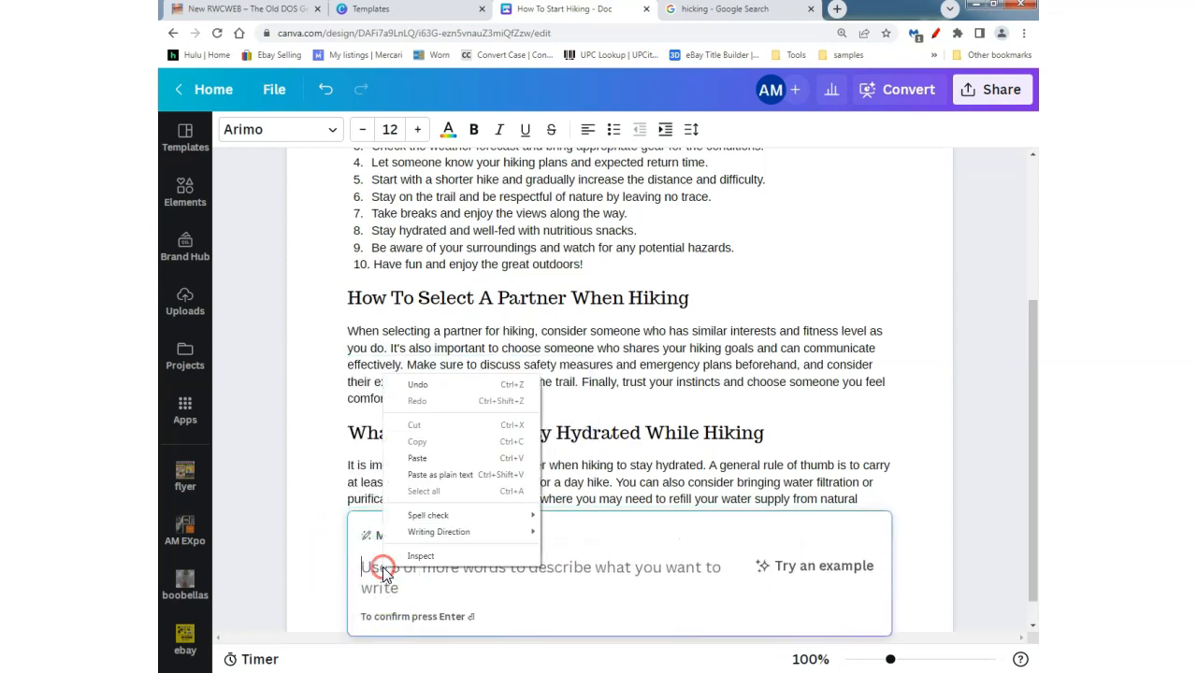
pyautogui.click(450, 592)
pyautogui.click(382, 586)
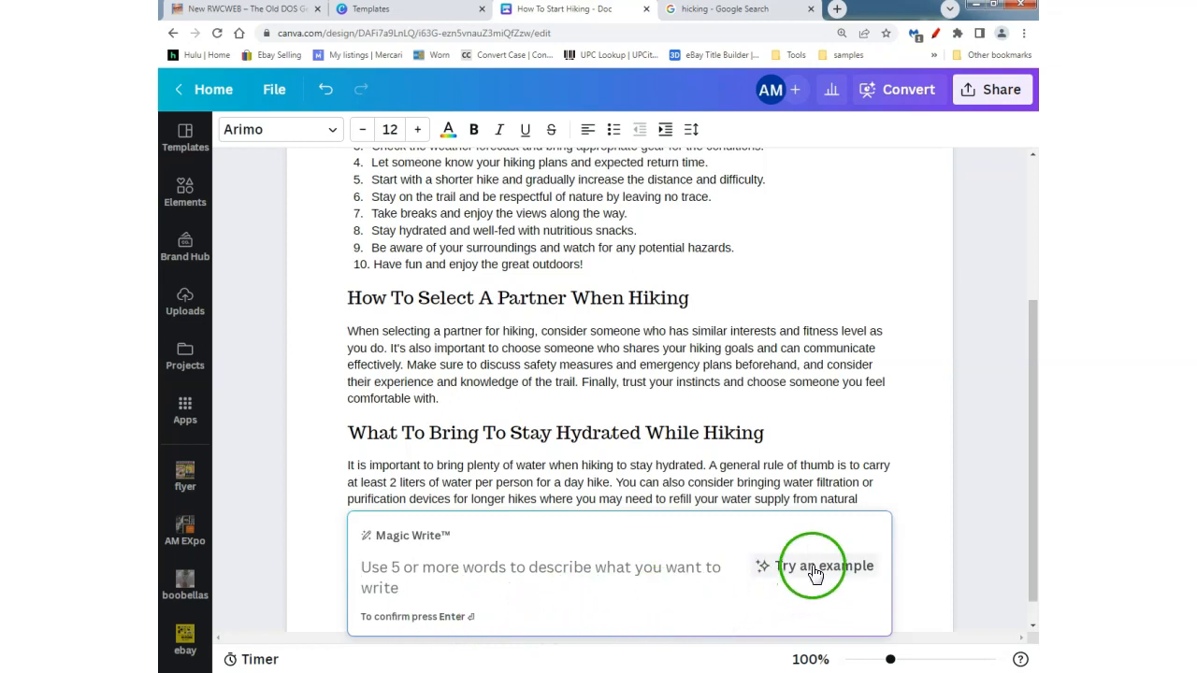
pyautogui.rightClick(410, 574)
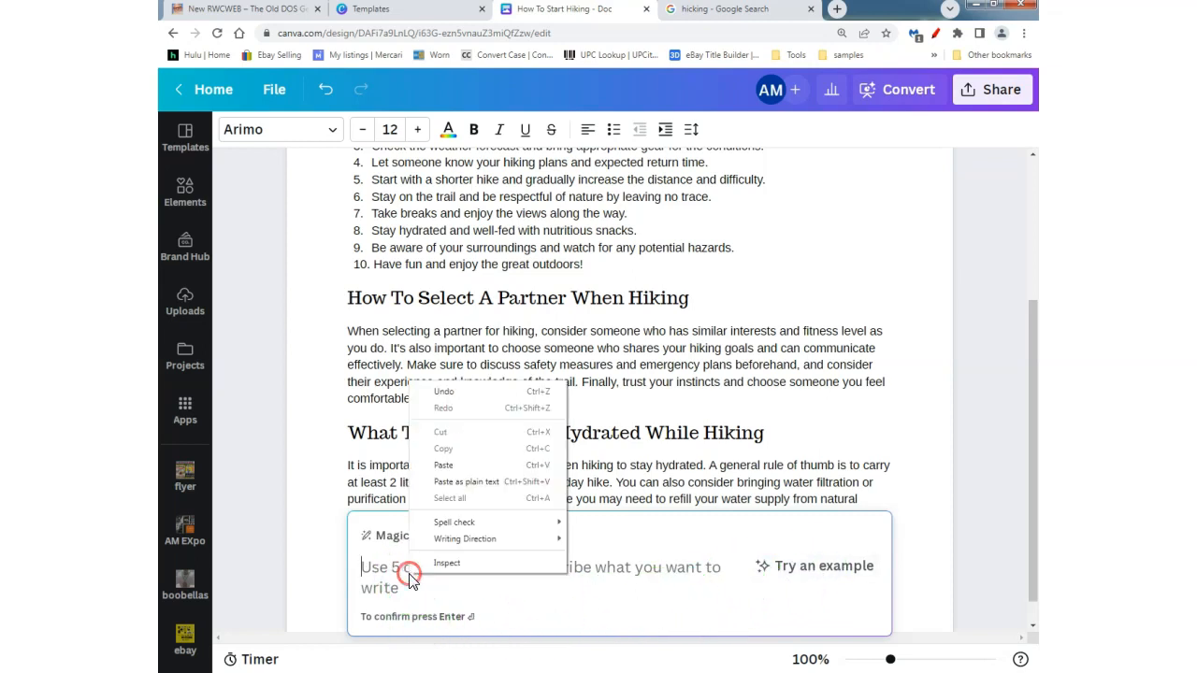
pyautogui.click(454, 471)
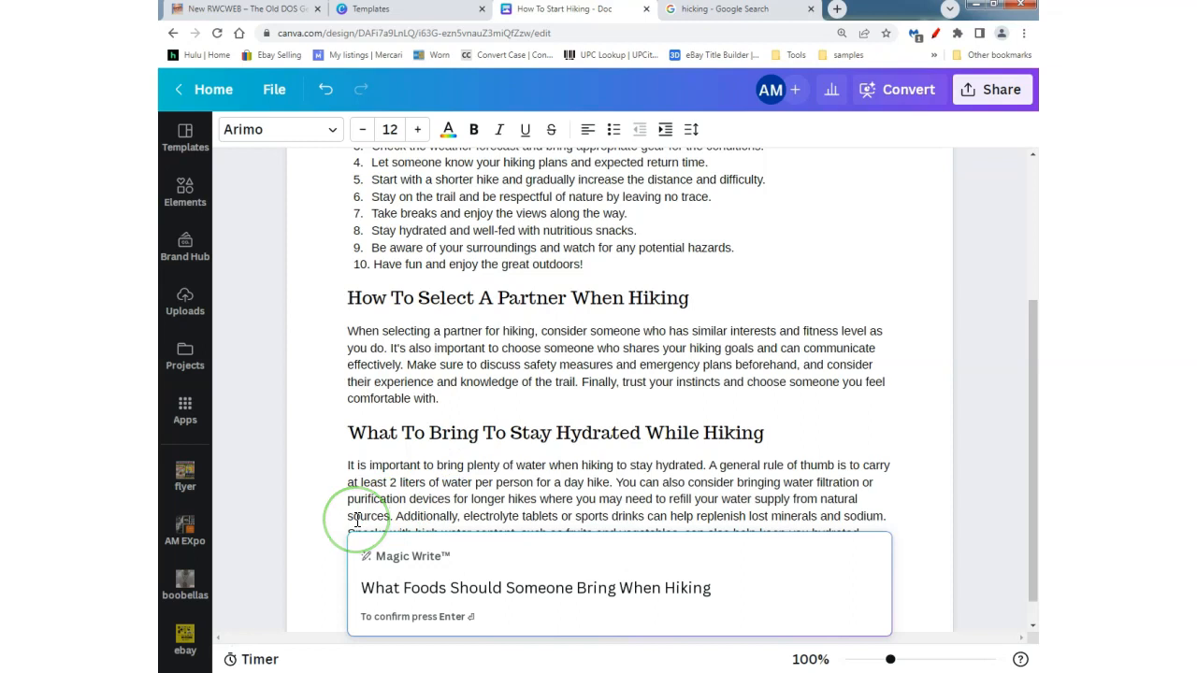
pyautogui.press('Return')
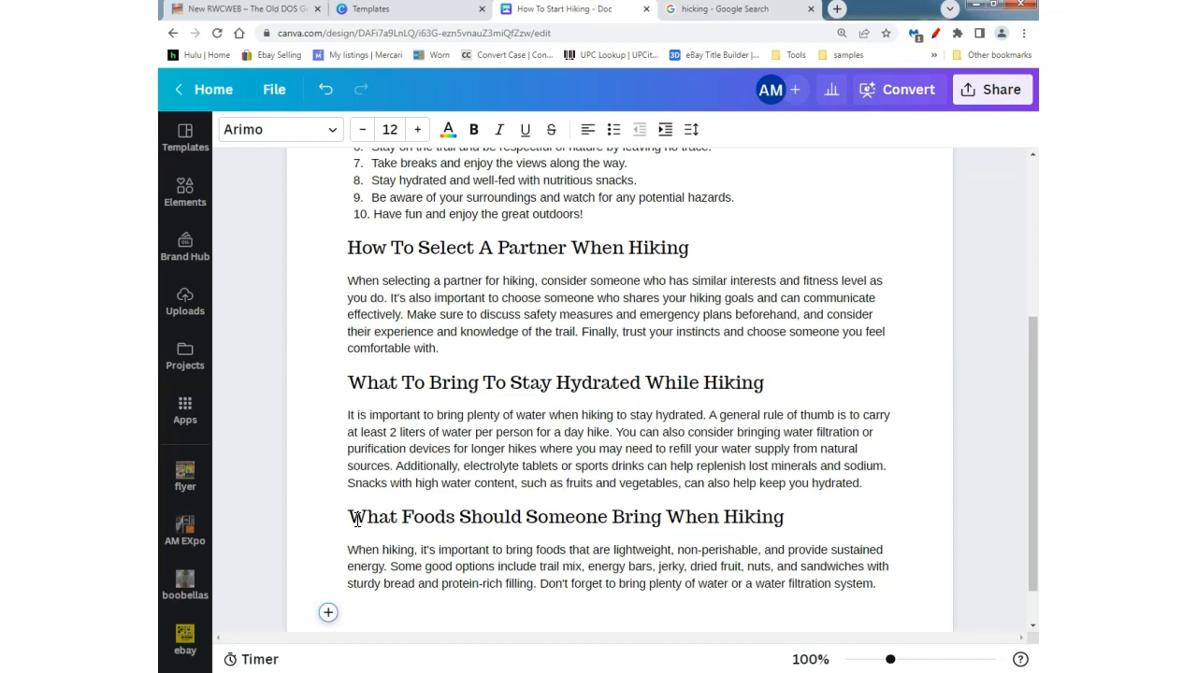
pyautogui.scroll(5, 356, 520)
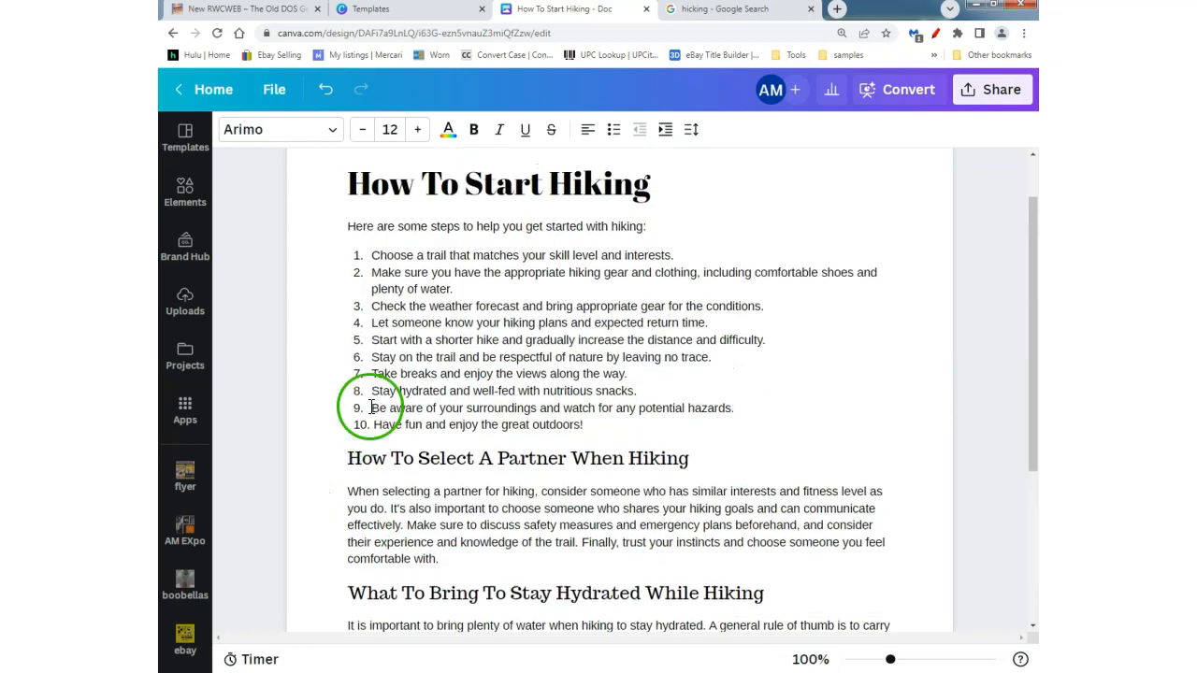
pyautogui.scroll(-5, 378, 380)
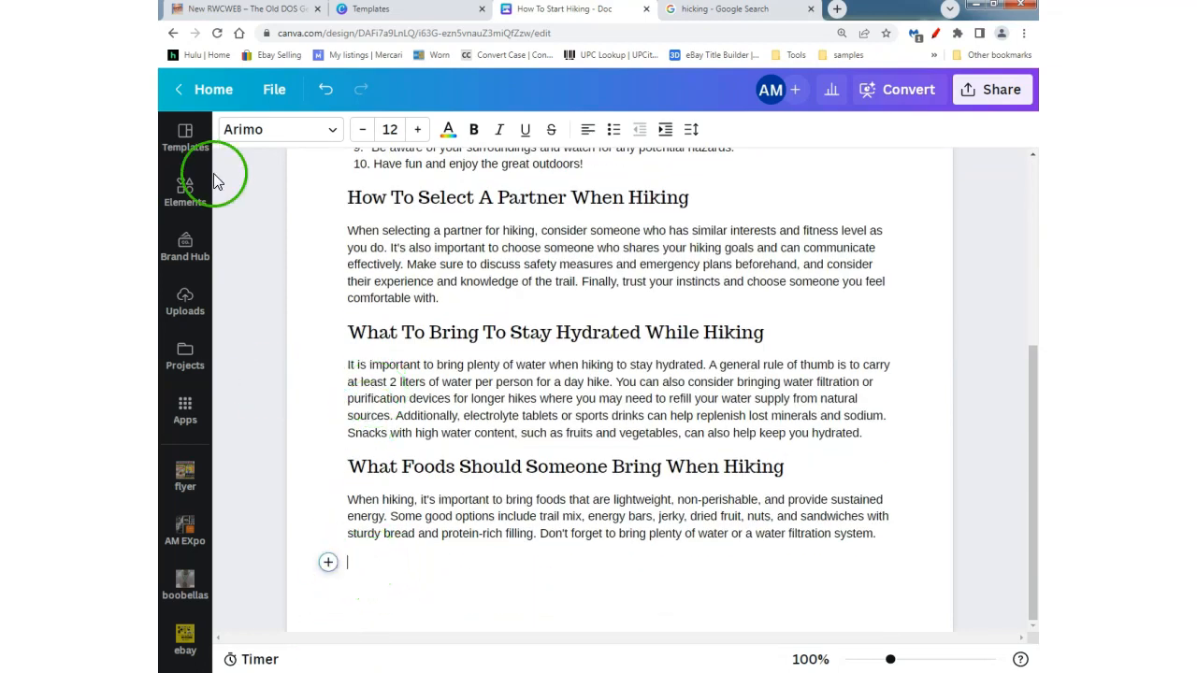
# Look over the available design elements and the content types that can be inserted on the empty line below the foods paragraph.
pyautogui.click(185, 192)
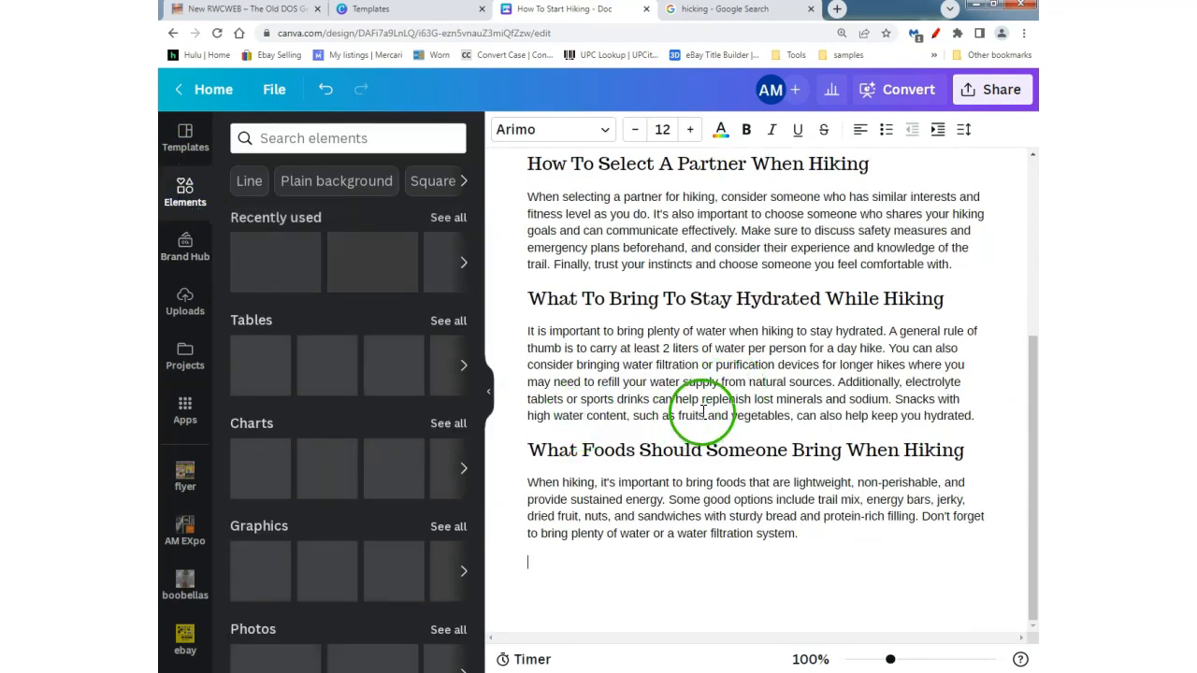
pyautogui.click(489, 392)
pyautogui.scroll(-2, 385, 538)
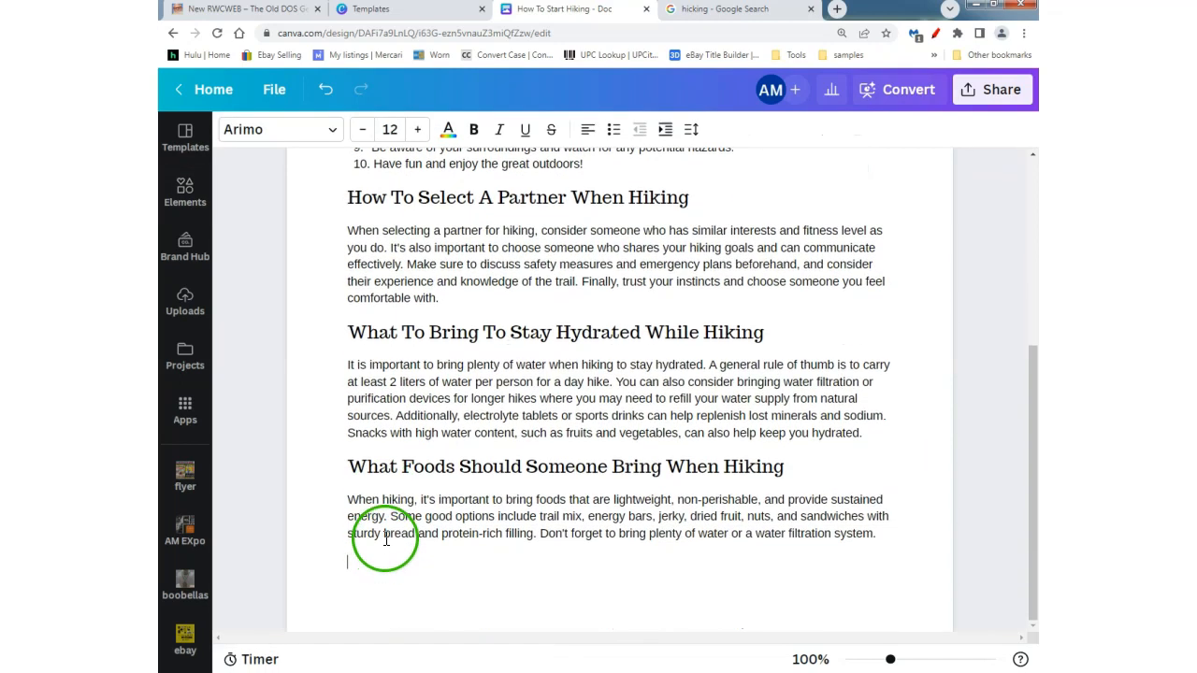
pyautogui.click(347, 562)
pyautogui.click(323, 564)
pyautogui.scroll(-2, 455, 481)
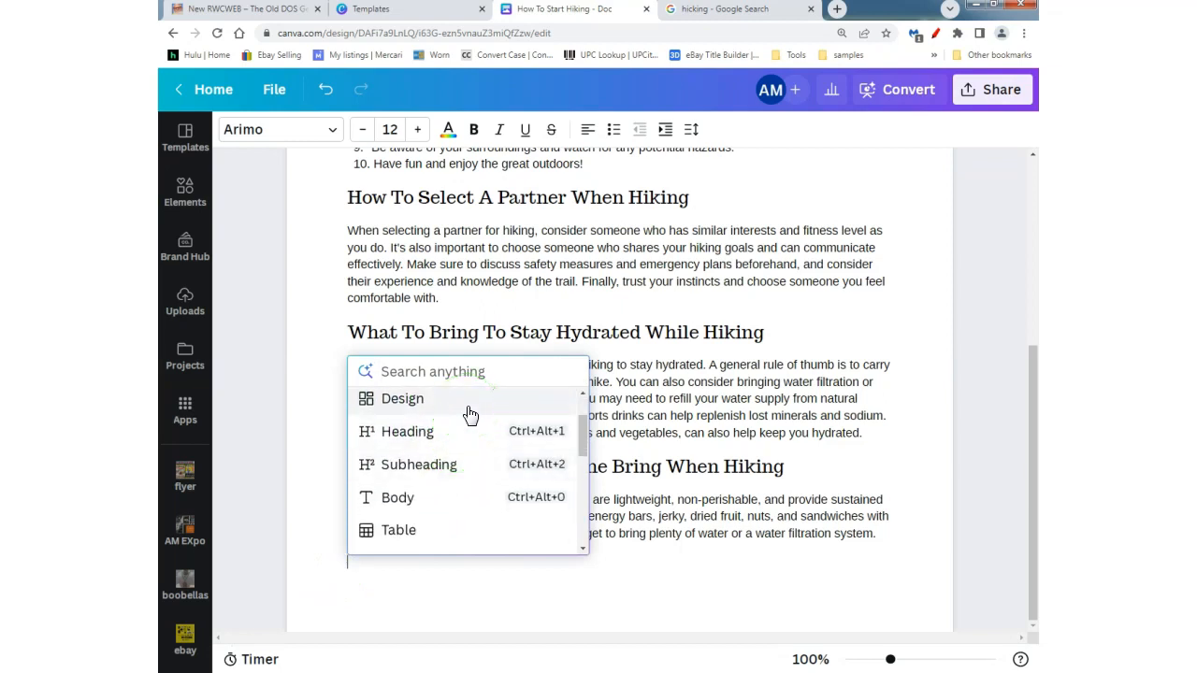
pyautogui.scroll(-2, 463, 479)
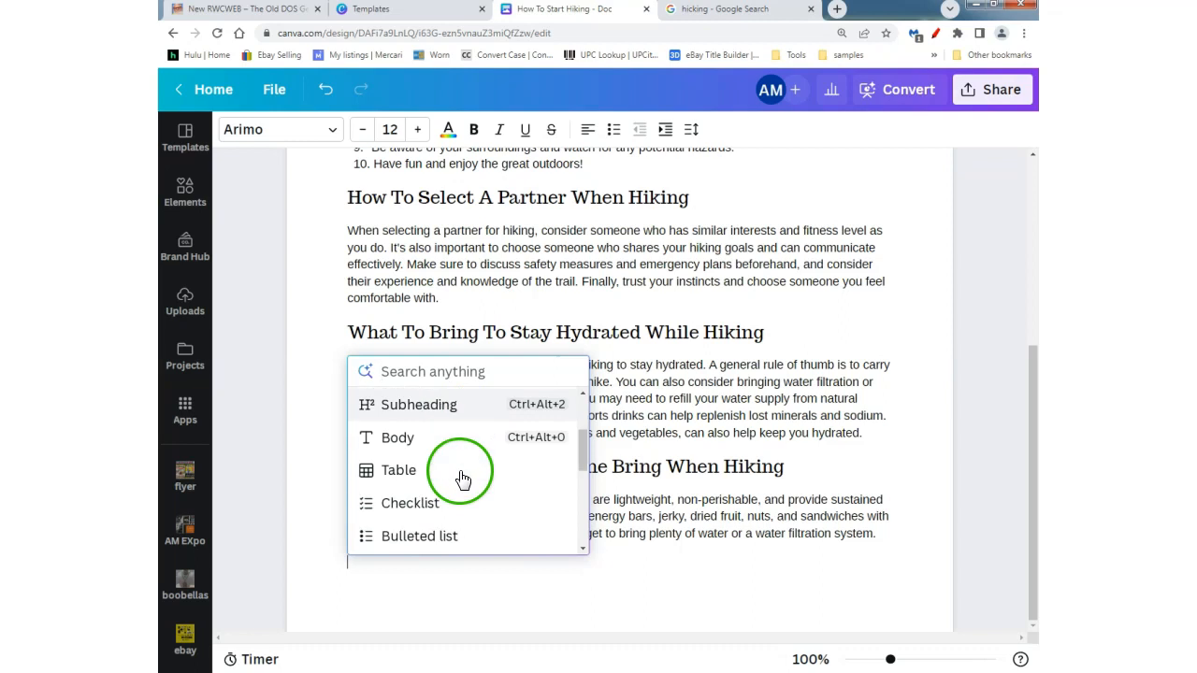
pyautogui.scroll(-2, 459, 462)
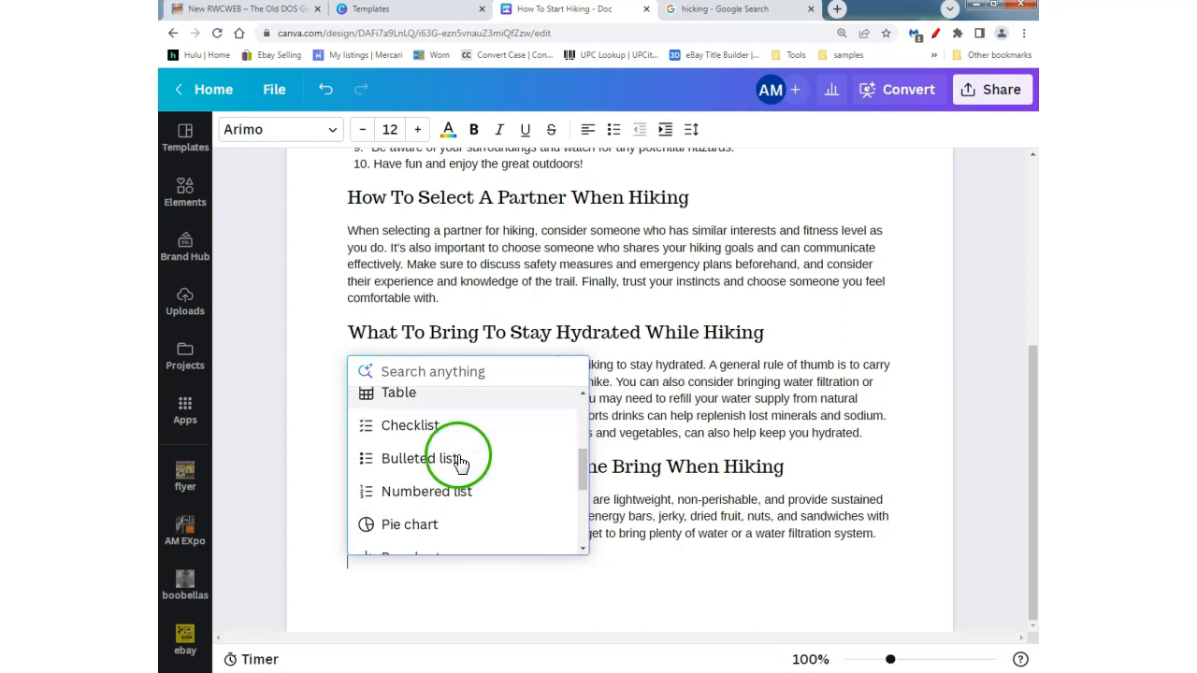
pyautogui.scroll(-2, 481, 459)
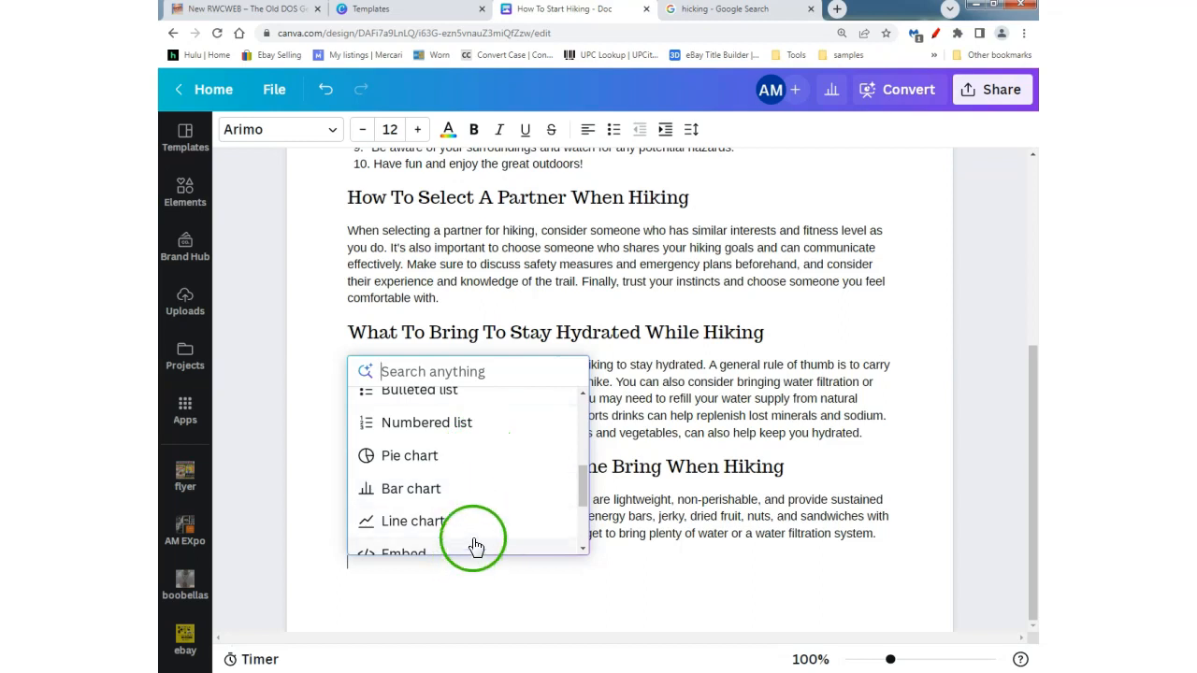
pyautogui.scroll(-4, 489, 525)
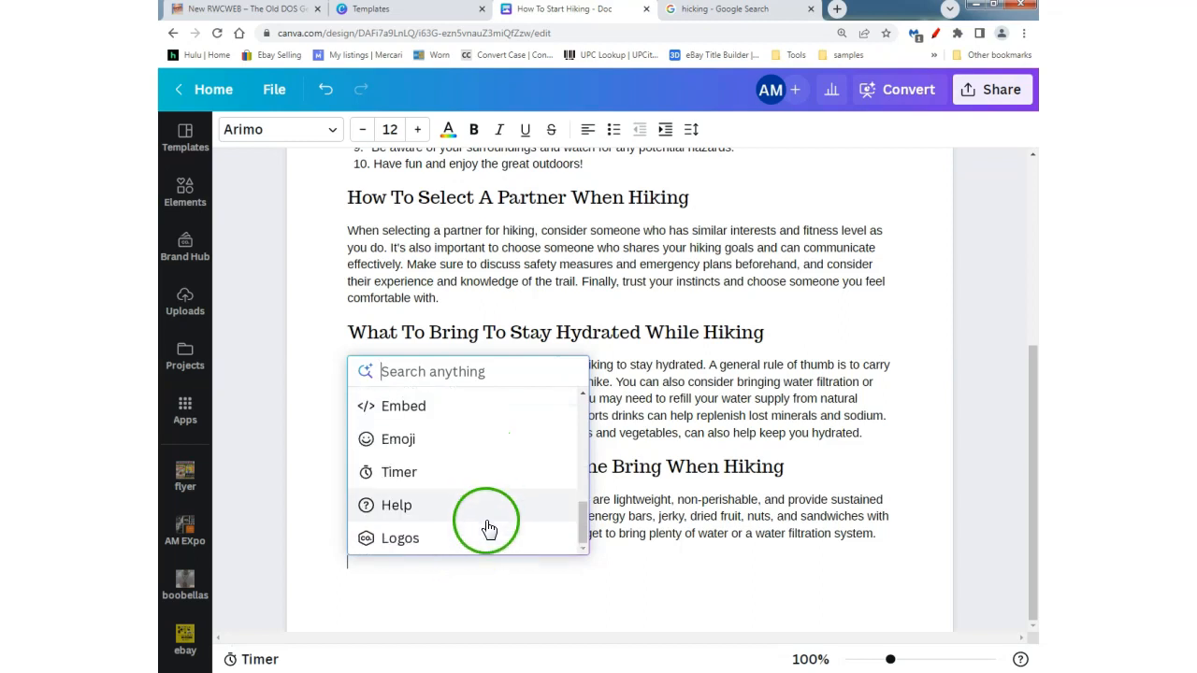
pyautogui.click(481, 581)
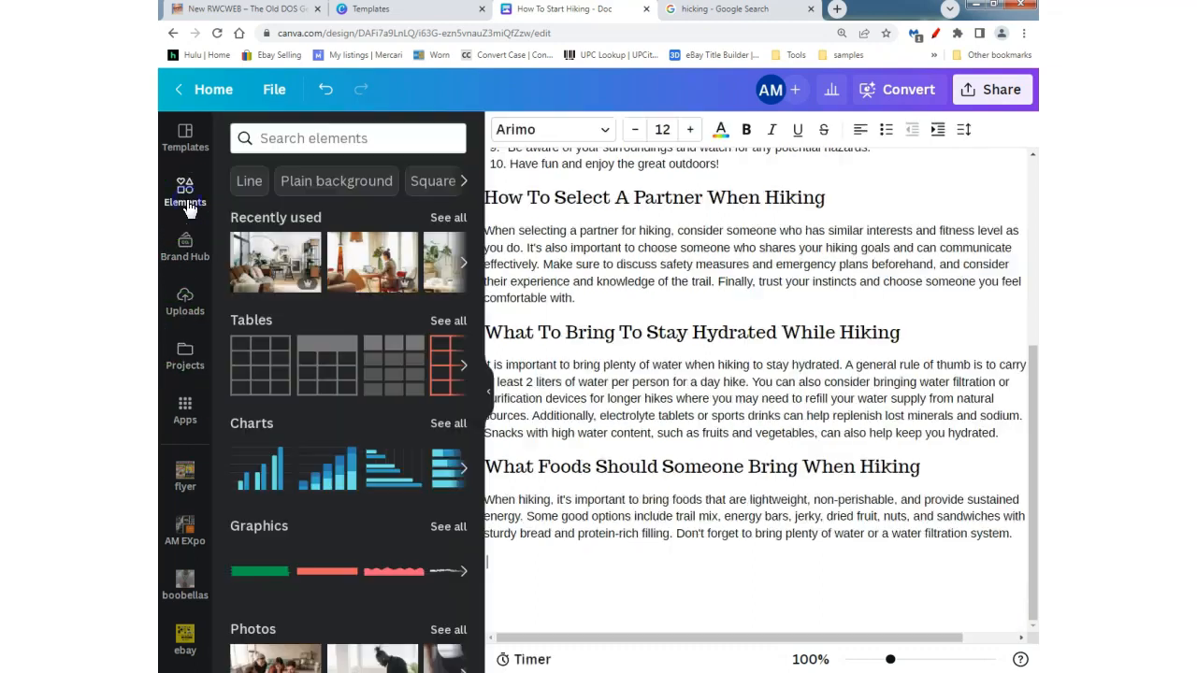
# Insert the stock photo of a man in a black suit working at a laptop below the foods paragraph.
pyautogui.click(185, 197)
pyautogui.scroll(-3, 246, 420)
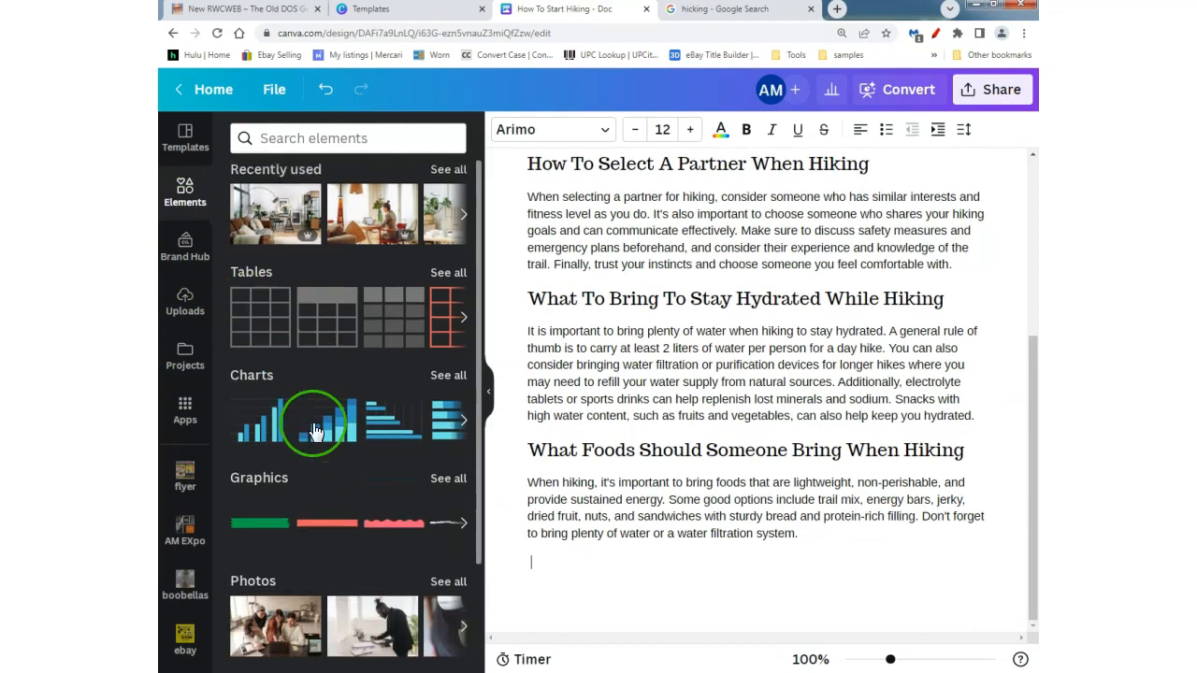
pyautogui.moveTo(346, 520); pyautogui.dragTo(575, 585)
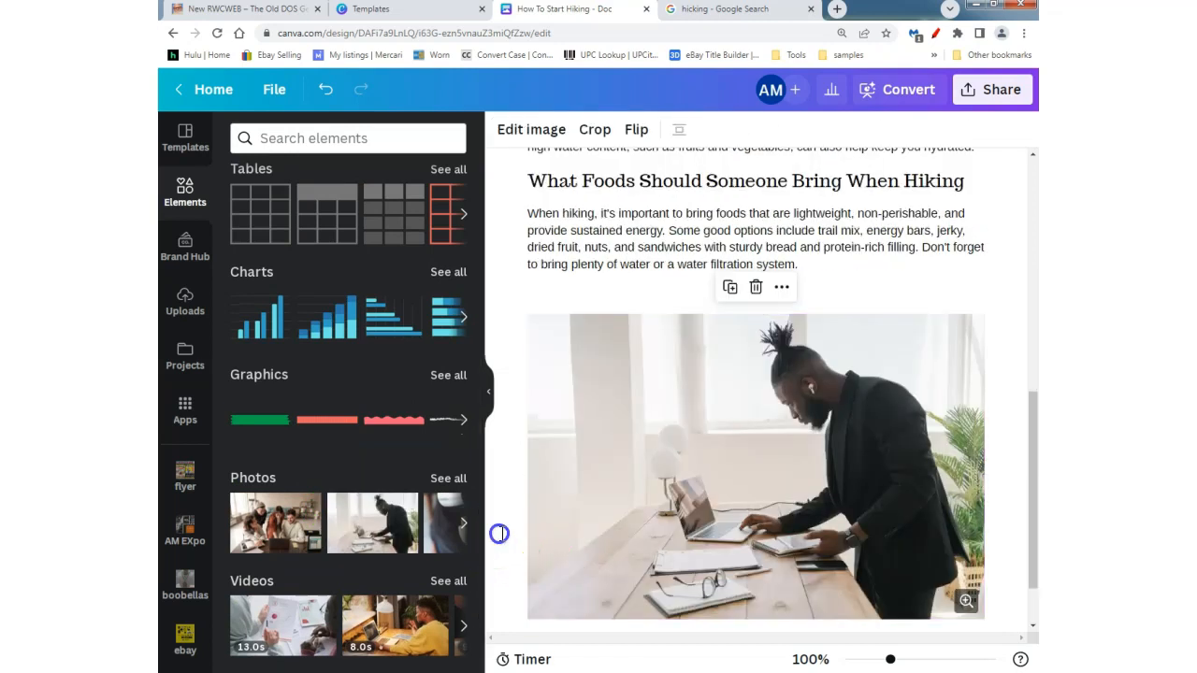
pyautogui.click(487, 397)
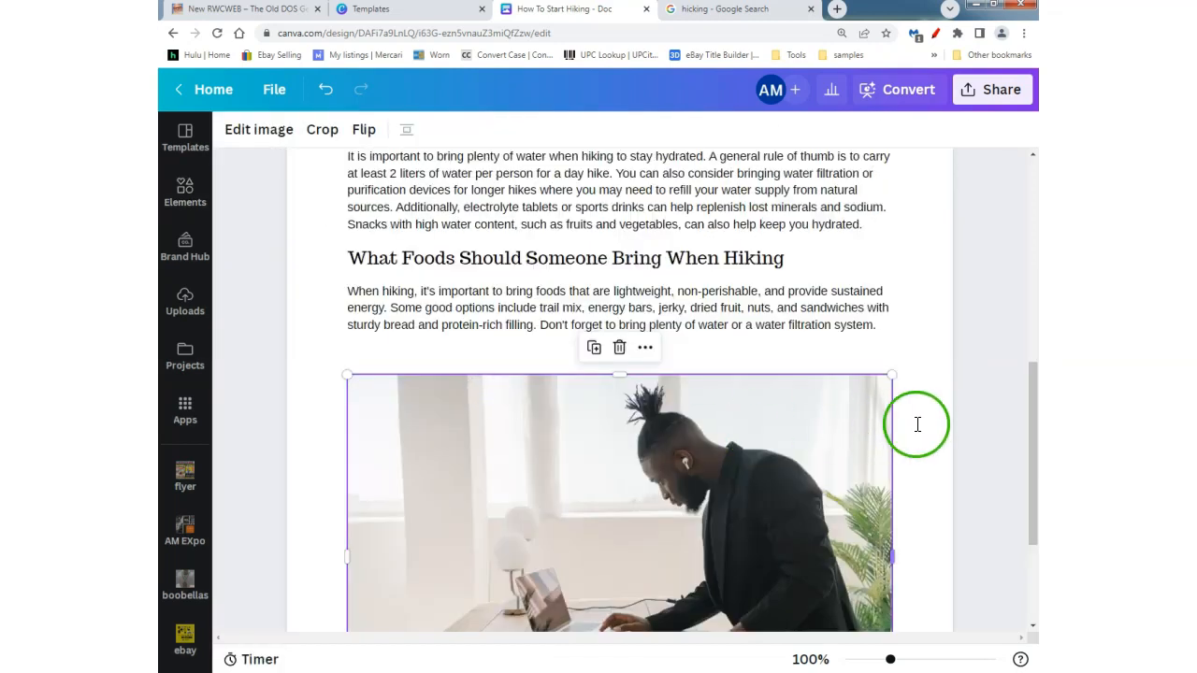
# Delete the inserted photo of the man at the laptop from below the foods paragraph.
pyautogui.scroll(-2, 922, 426)
pyautogui.scroll(4, 928, 428)
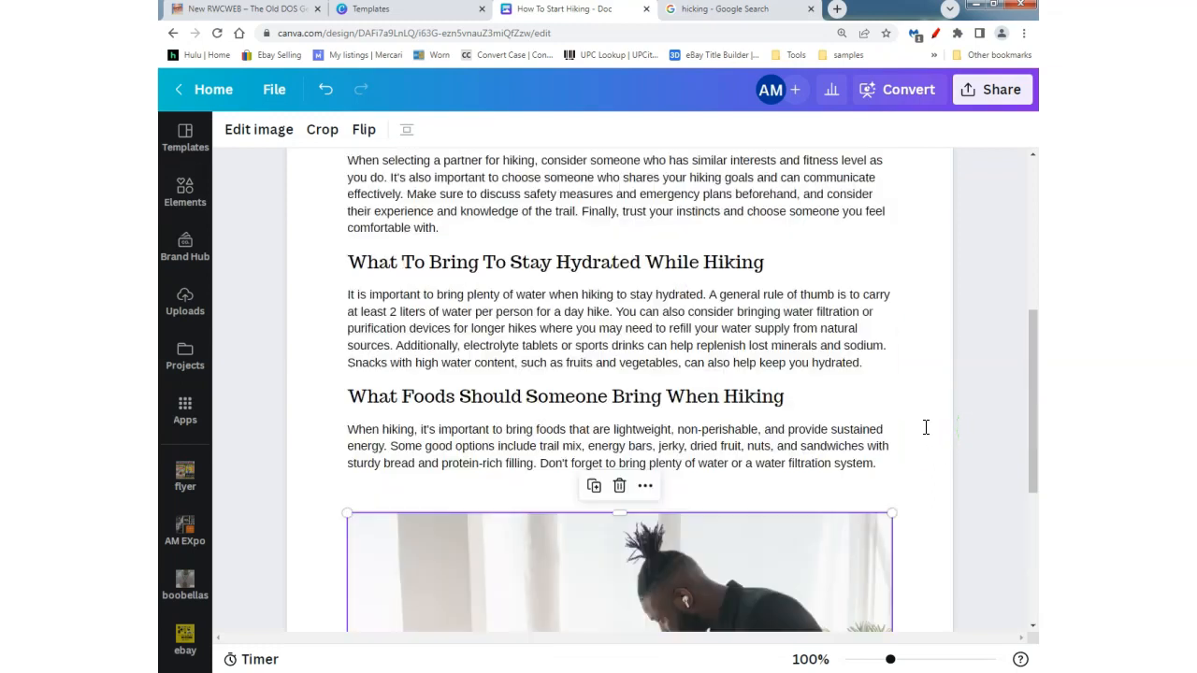
pyautogui.click(611, 499)
pyautogui.click(556, 534)
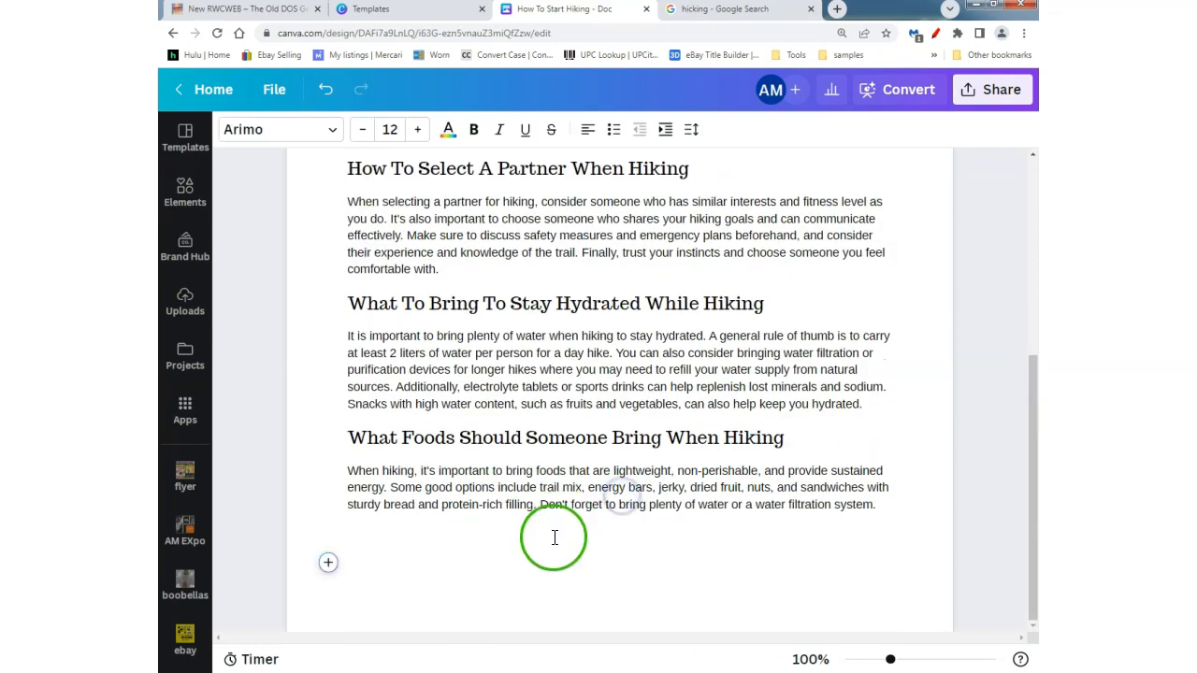
pyautogui.scroll(3, 558, 531)
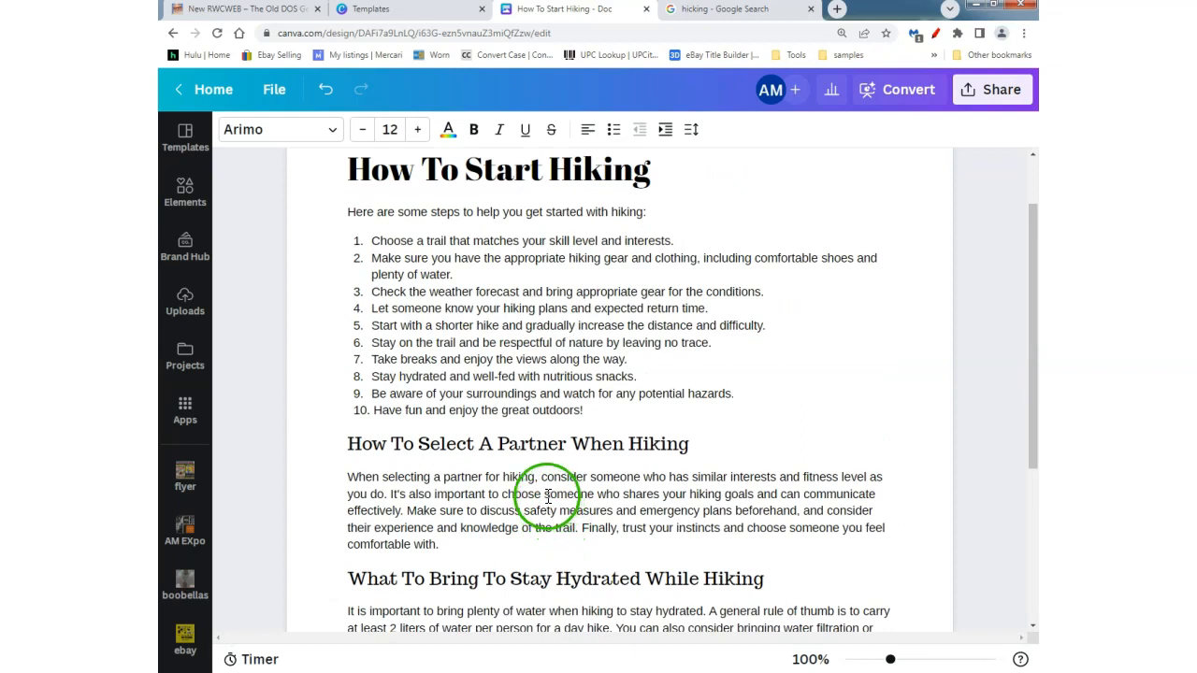
pyautogui.moveTo(349, 443); pyautogui.dragTo(773, 437)
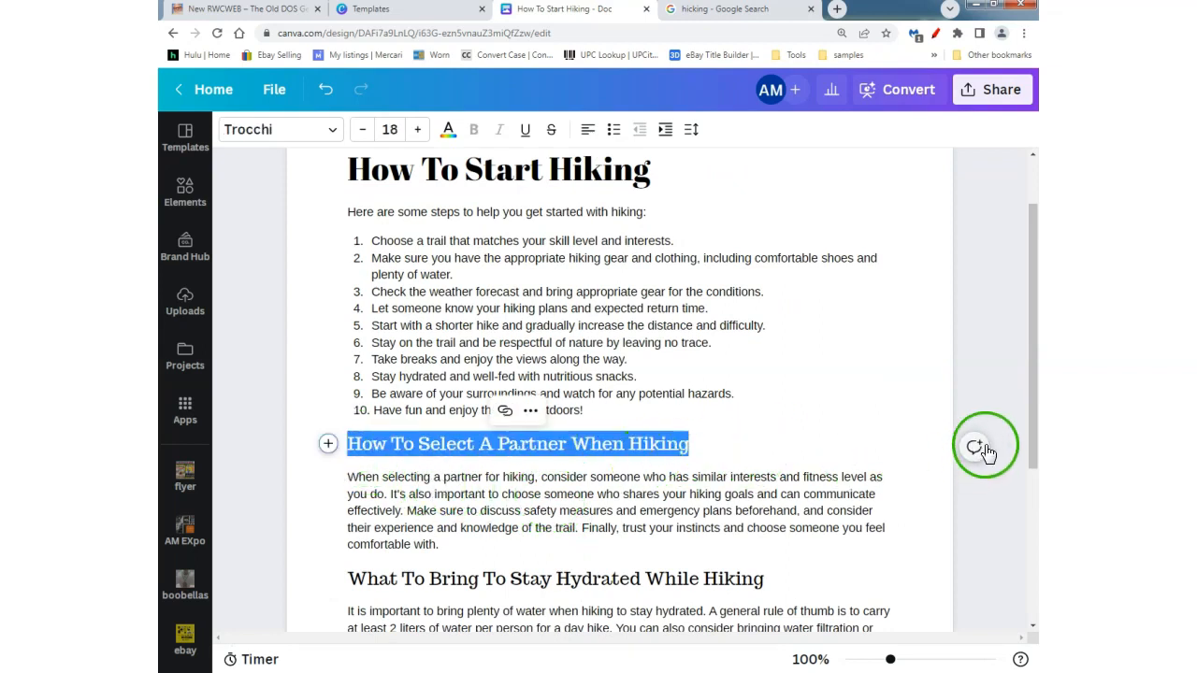
pyautogui.click(898, 423)
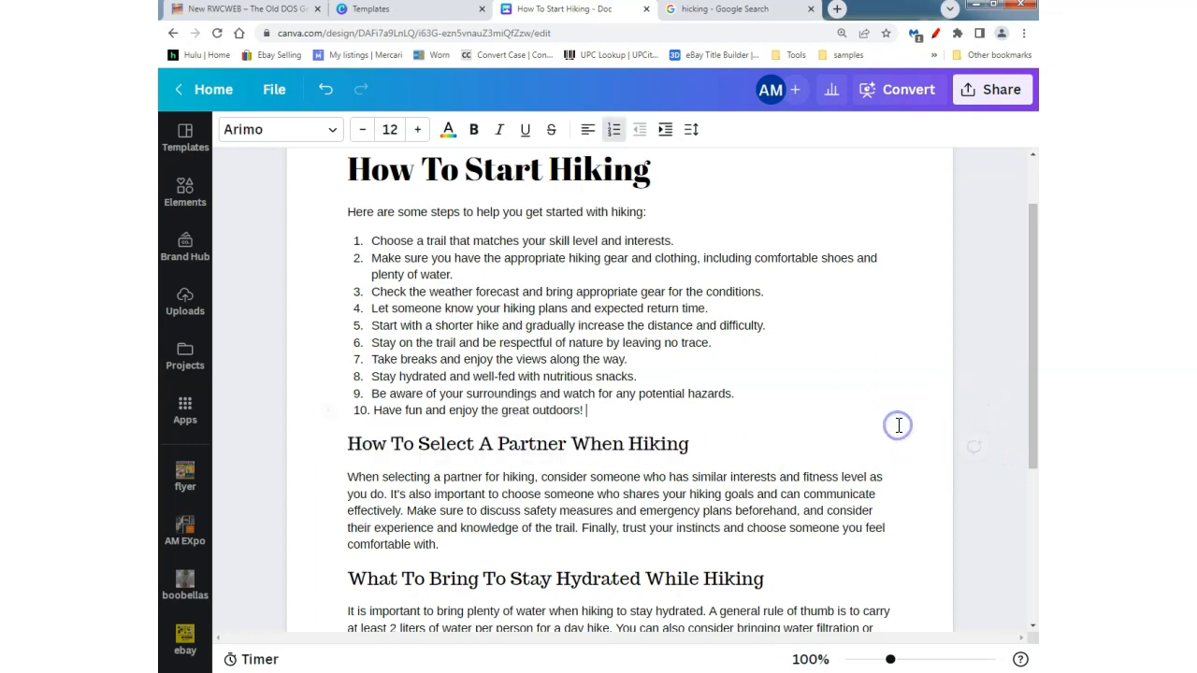
pyautogui.scroll(-3, 893, 456)
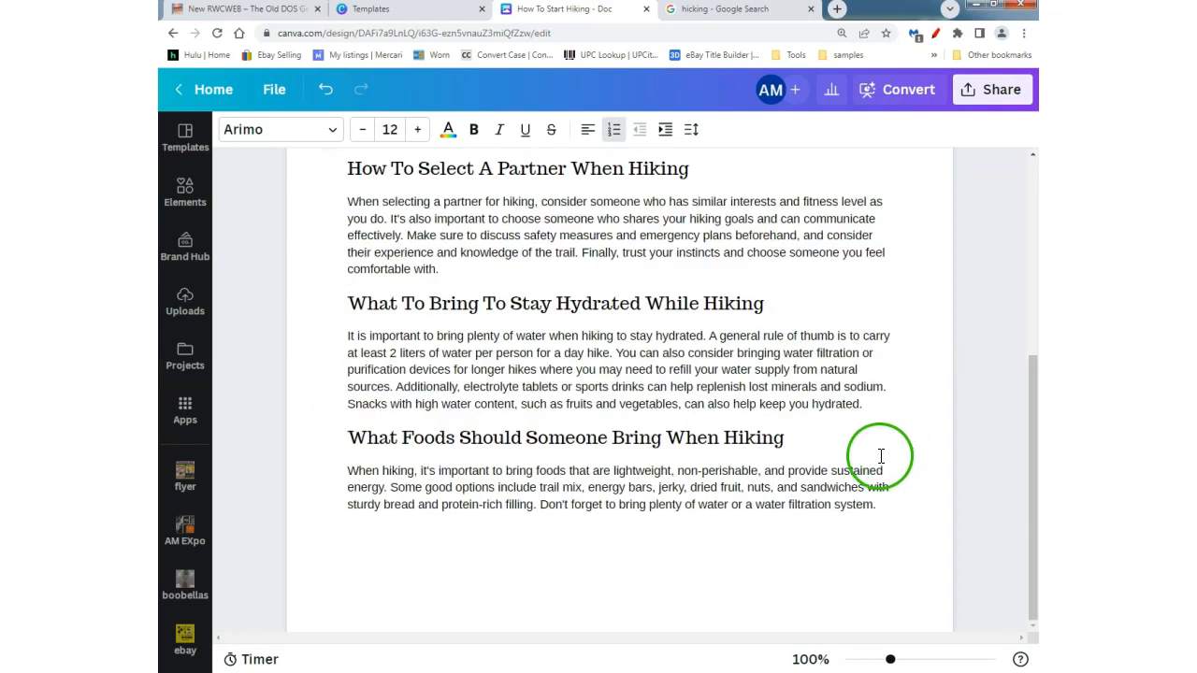
pyautogui.click(348, 531)
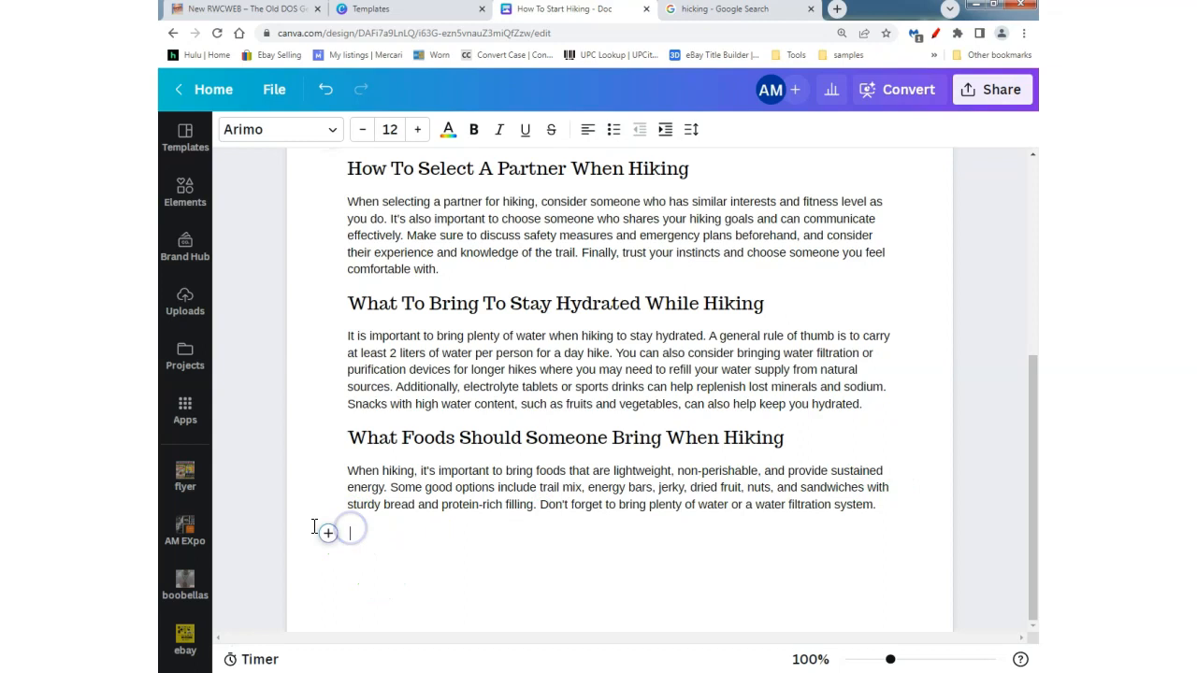
pyautogui.click(329, 538)
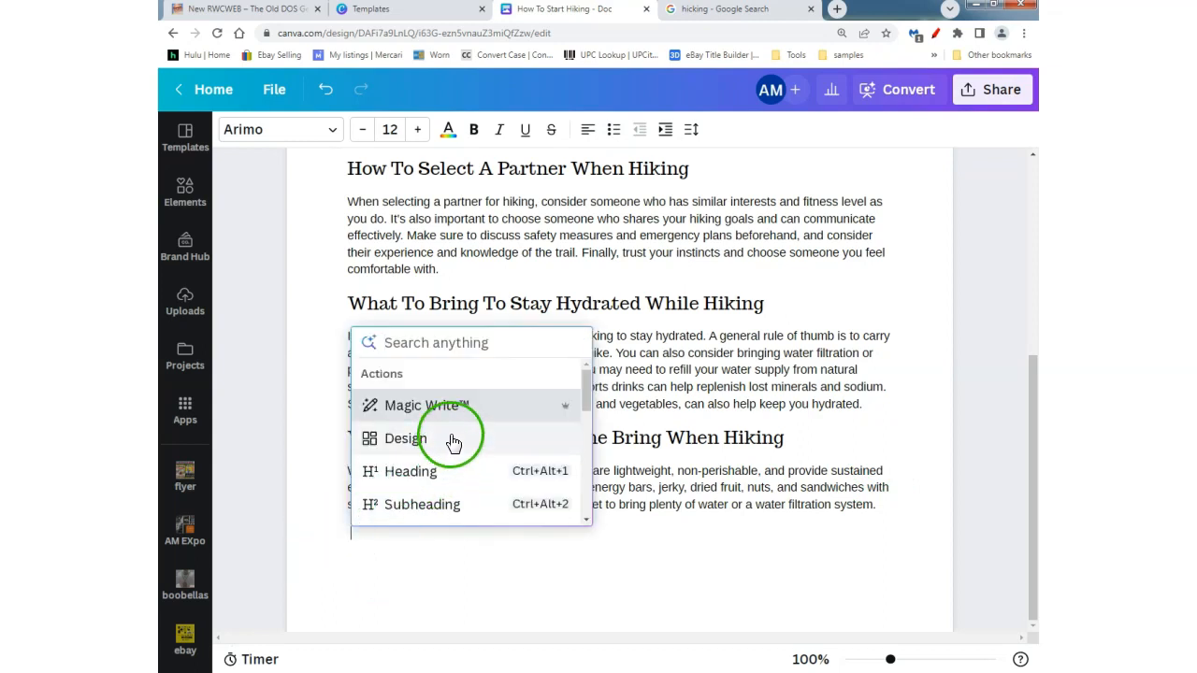
pyautogui.click(473, 550)
# Add an empty line above the "How To Start Hiking" title and start a new embedded design on it.
pyautogui.scroll(2, 480, 465)
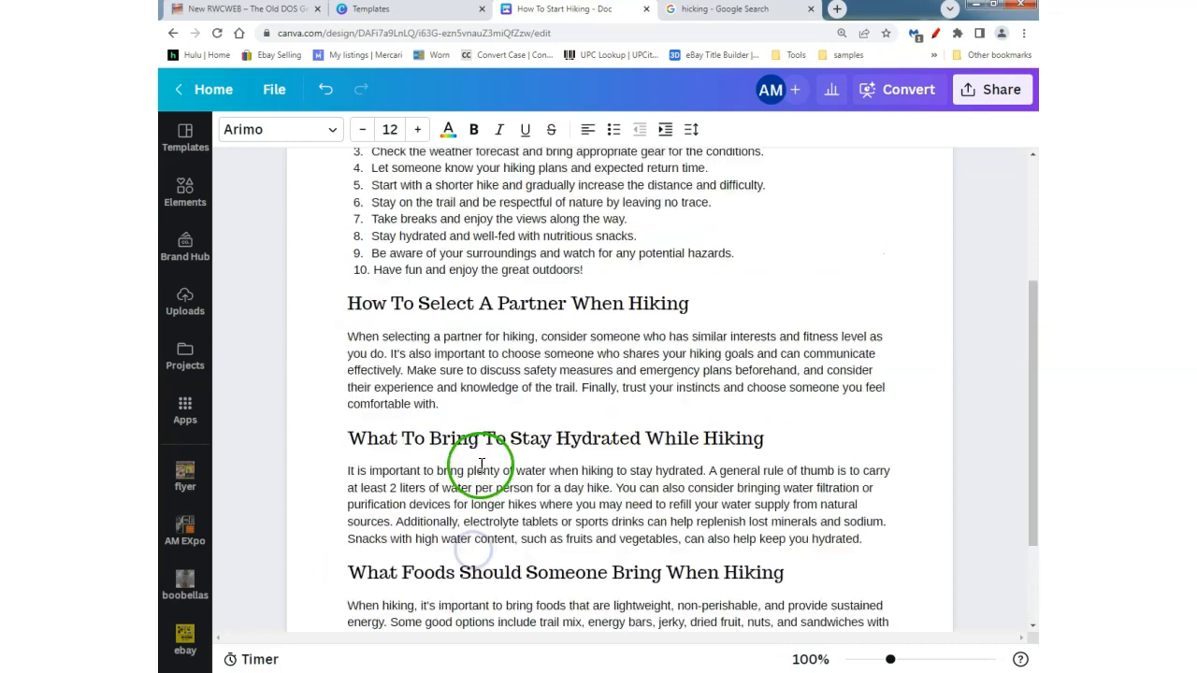
pyautogui.scroll(3, 480, 465)
pyautogui.click(345, 246)
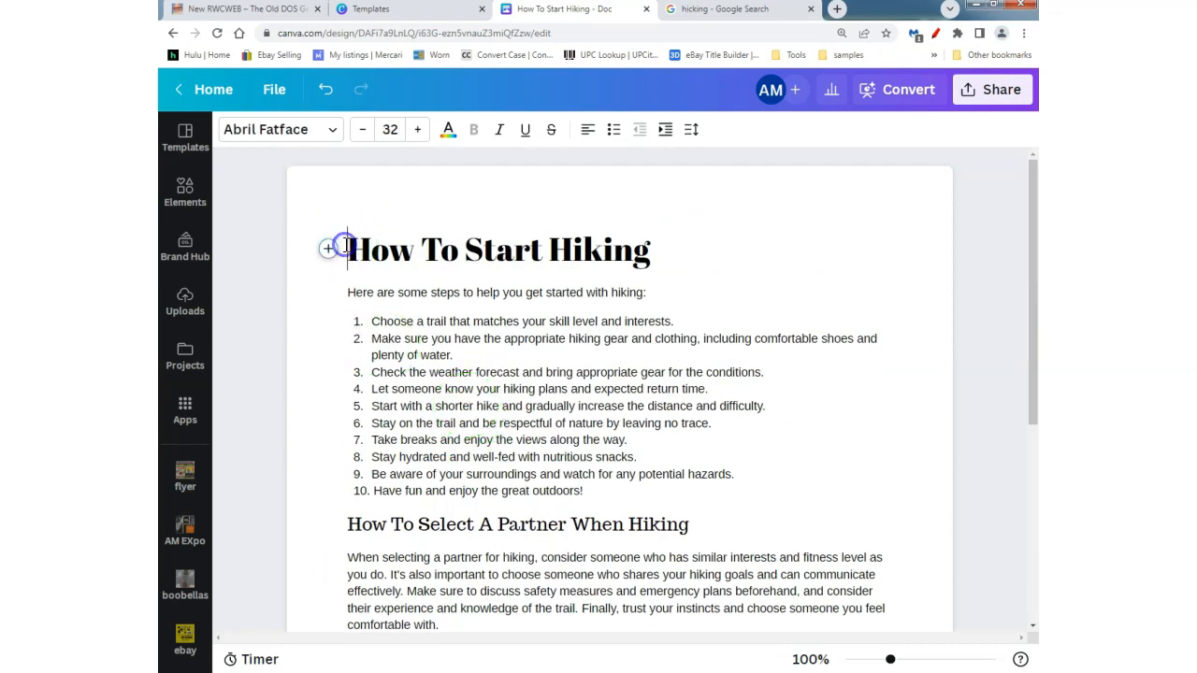
pyautogui.press('Return')
pyautogui.click(346, 245)
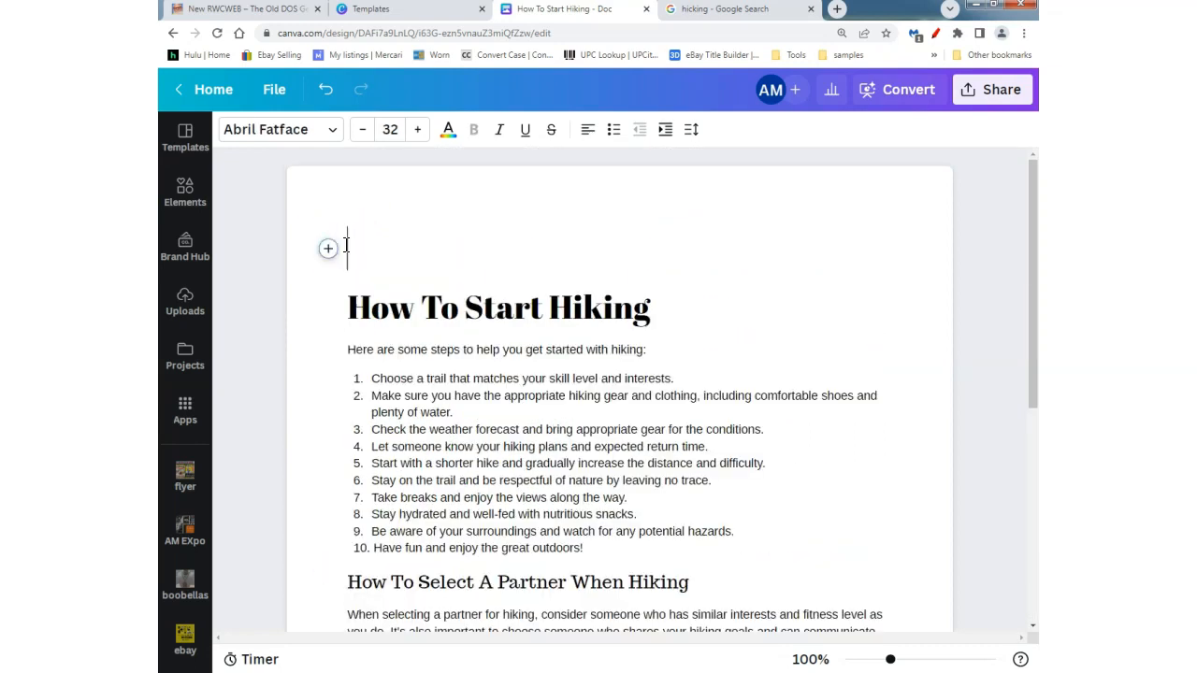
pyautogui.click(323, 249)
pyautogui.click(381, 248)
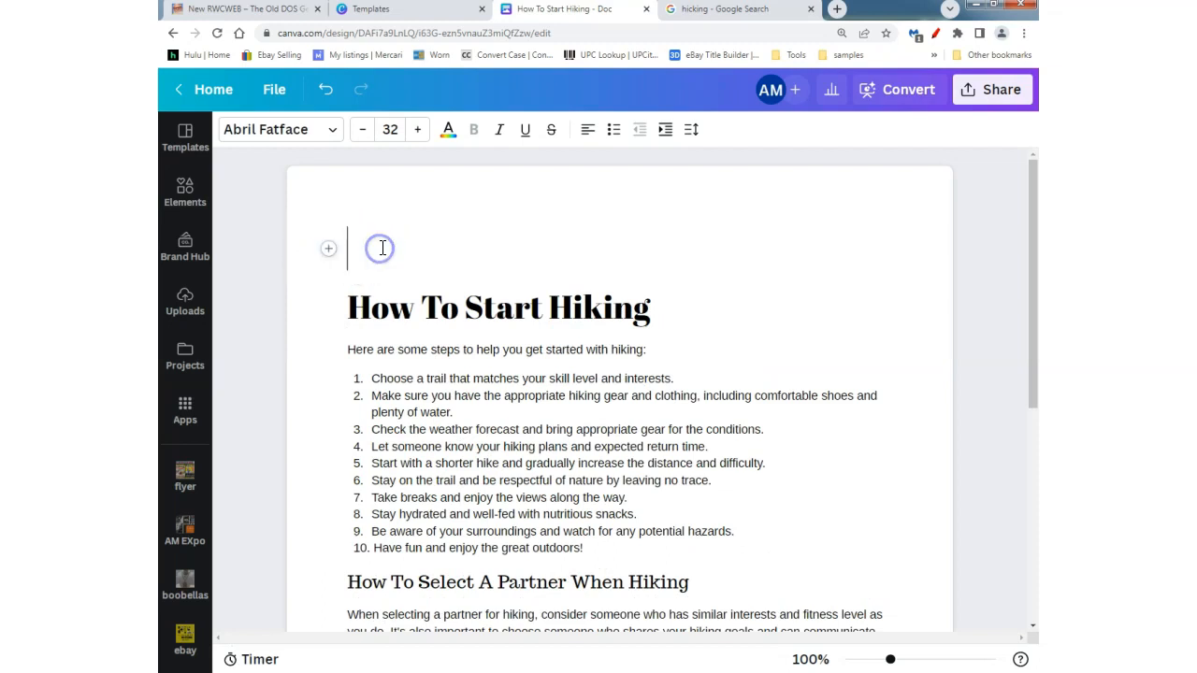
pyautogui.click(322, 249)
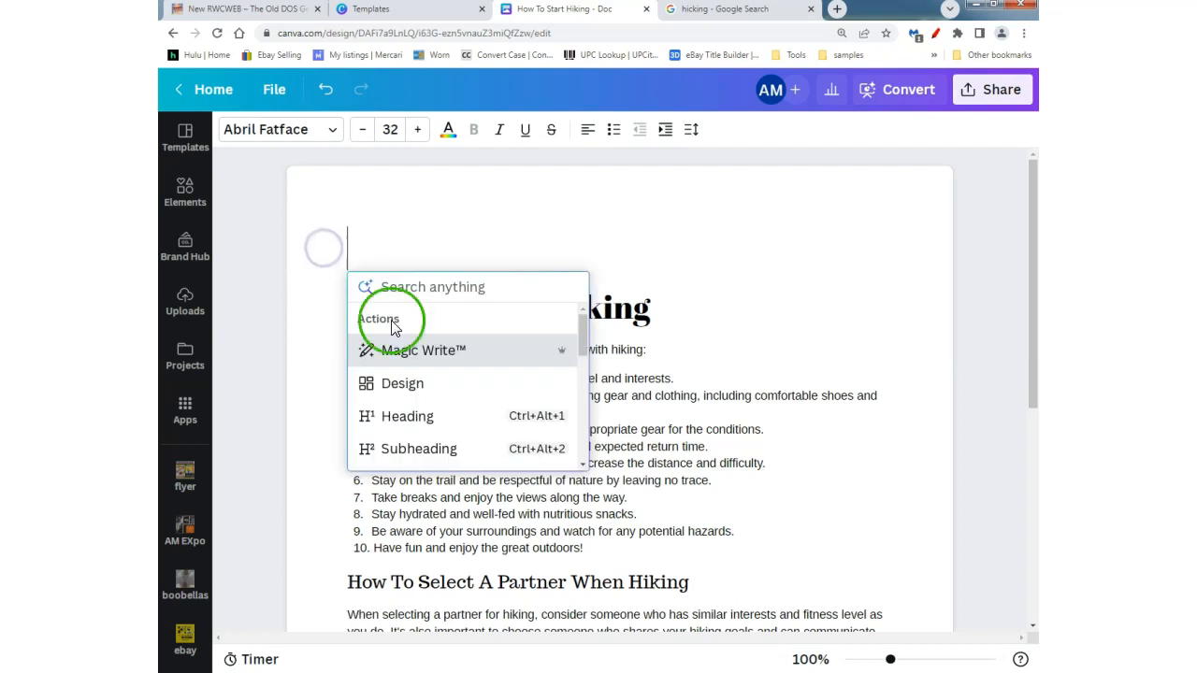
pyautogui.click(405, 381)
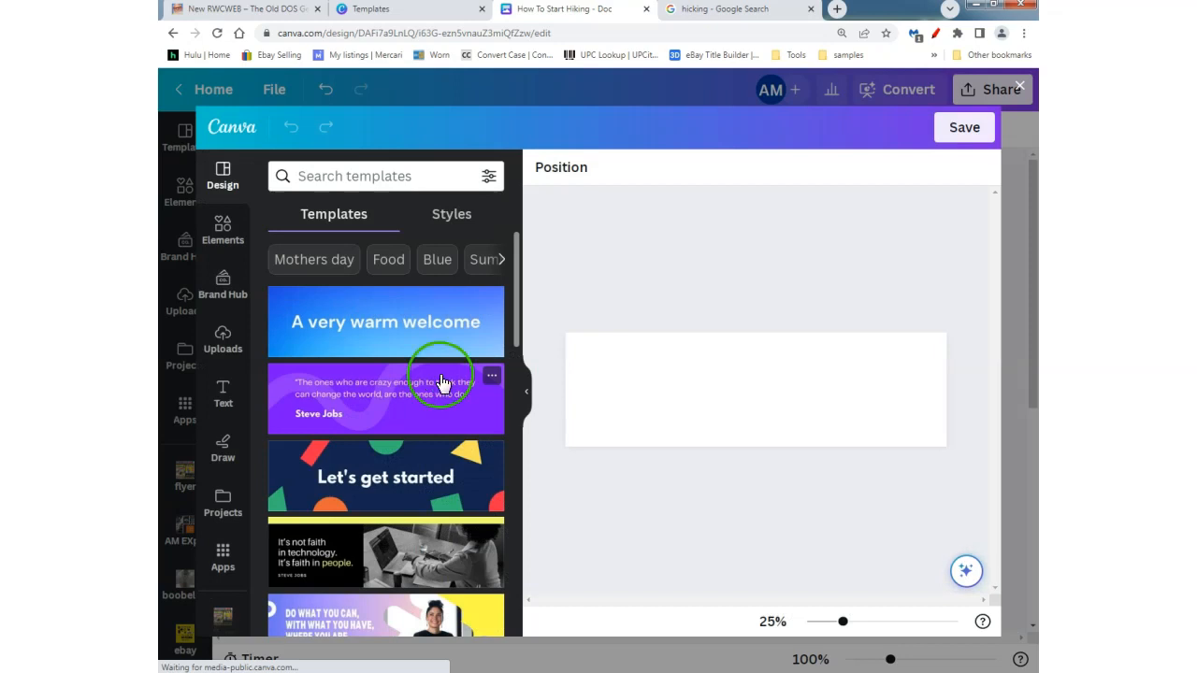
# Search the design templates and styles for "hiking".
pyautogui.click(345, 179)
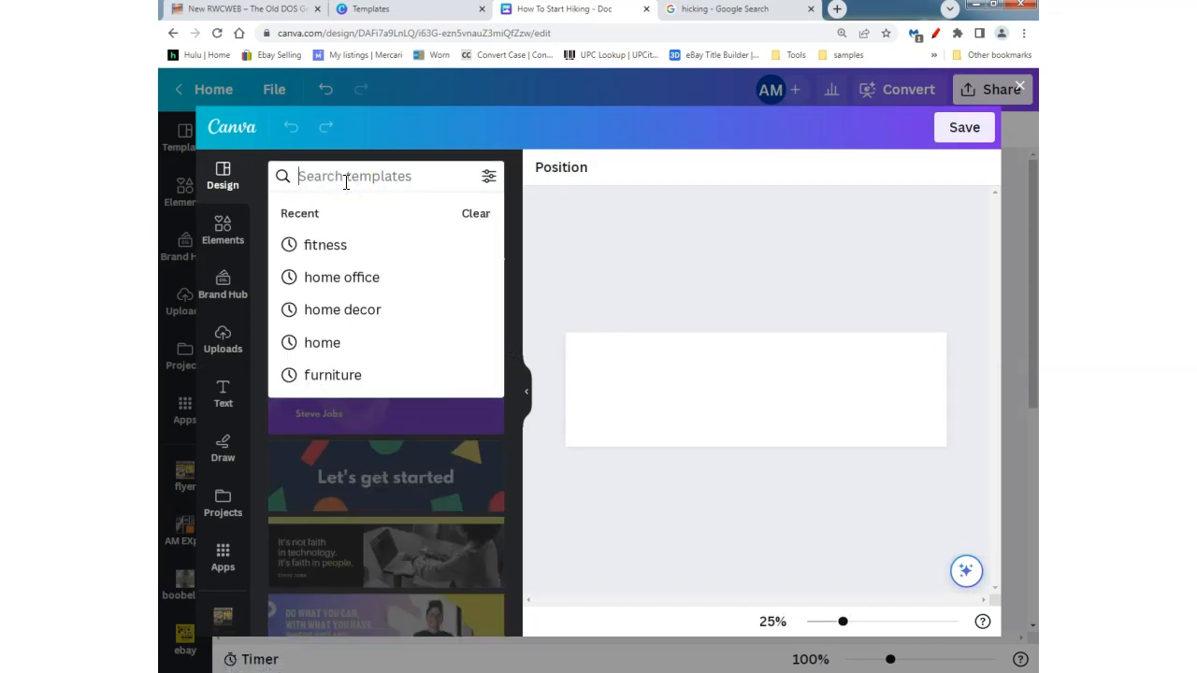
pyautogui.write('hiking')
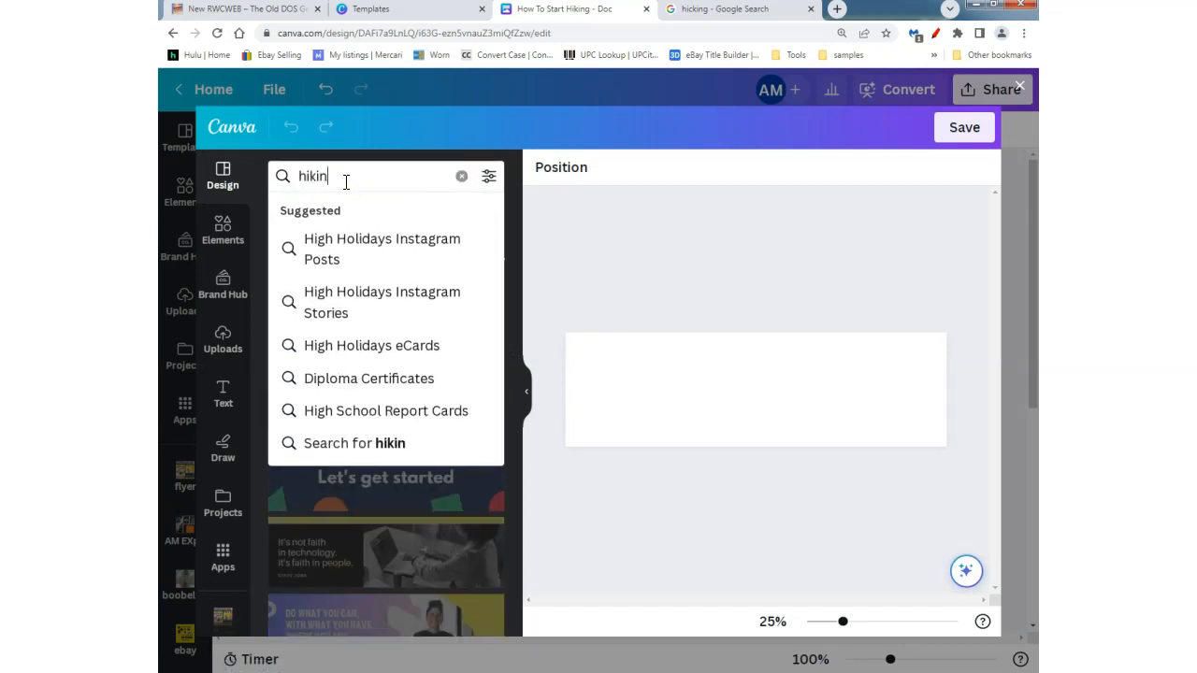
pyautogui.press('Return')
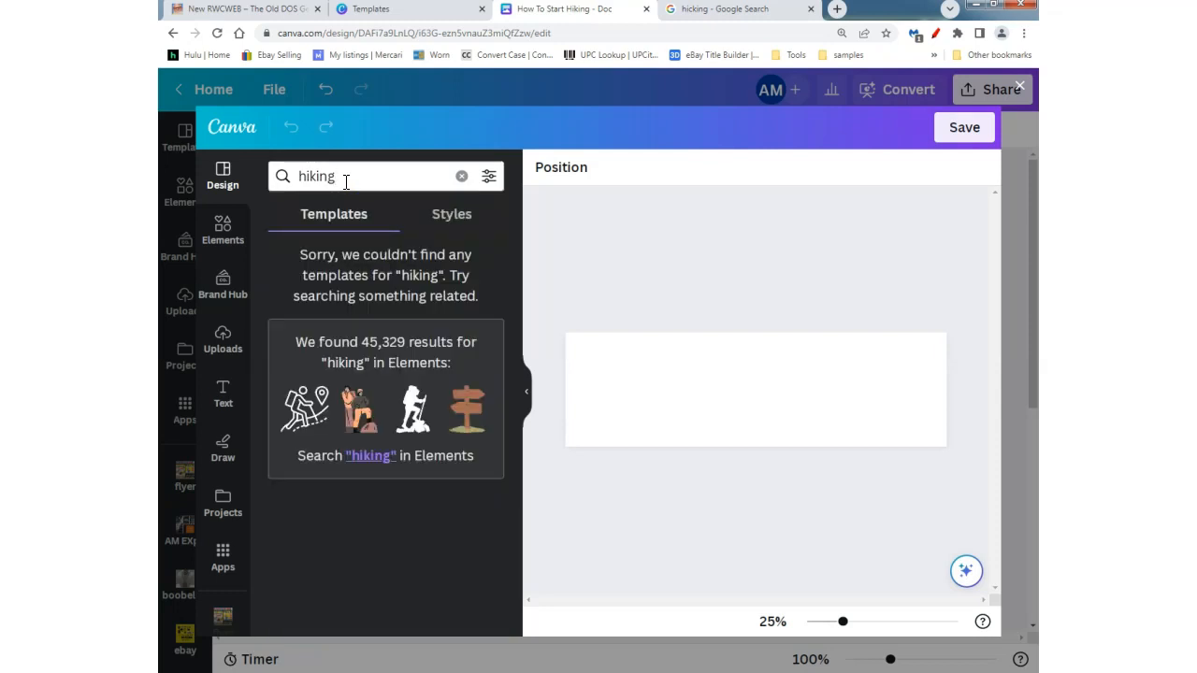
pyautogui.click(429, 218)
pyautogui.click(328, 183)
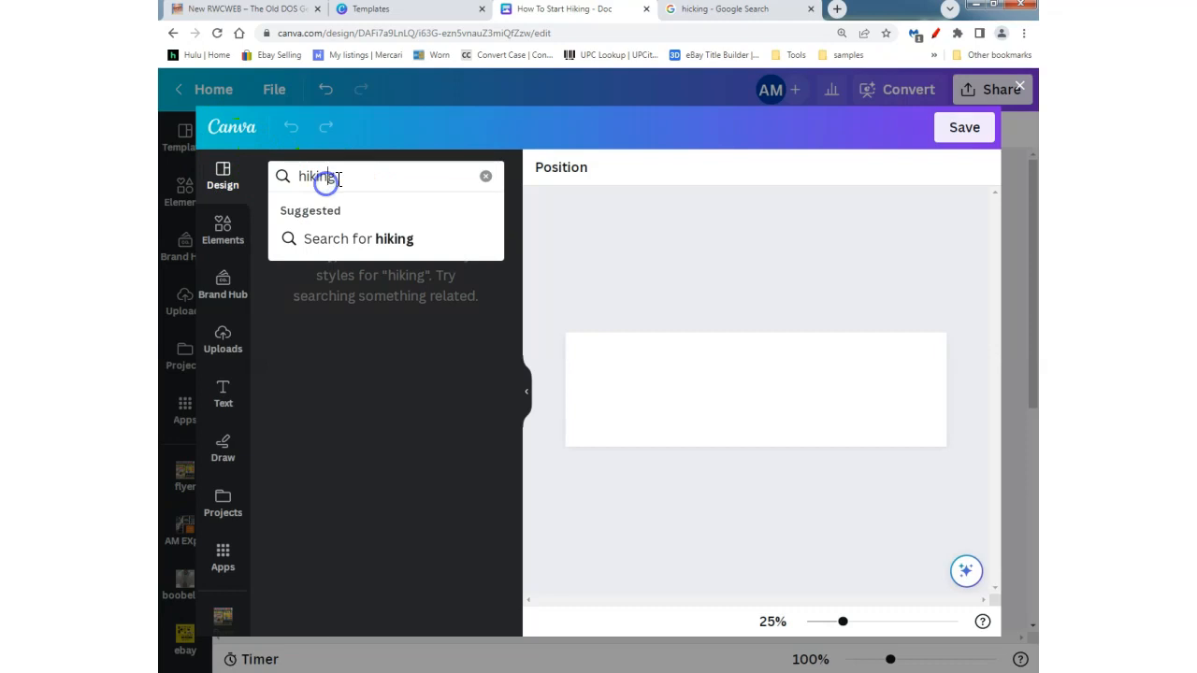
pyautogui.moveTo(338, 181); pyautogui.dragTo(287, 178)
# Search the design styles for "mountans" instead and clear that search.
pyautogui.click(486, 176)
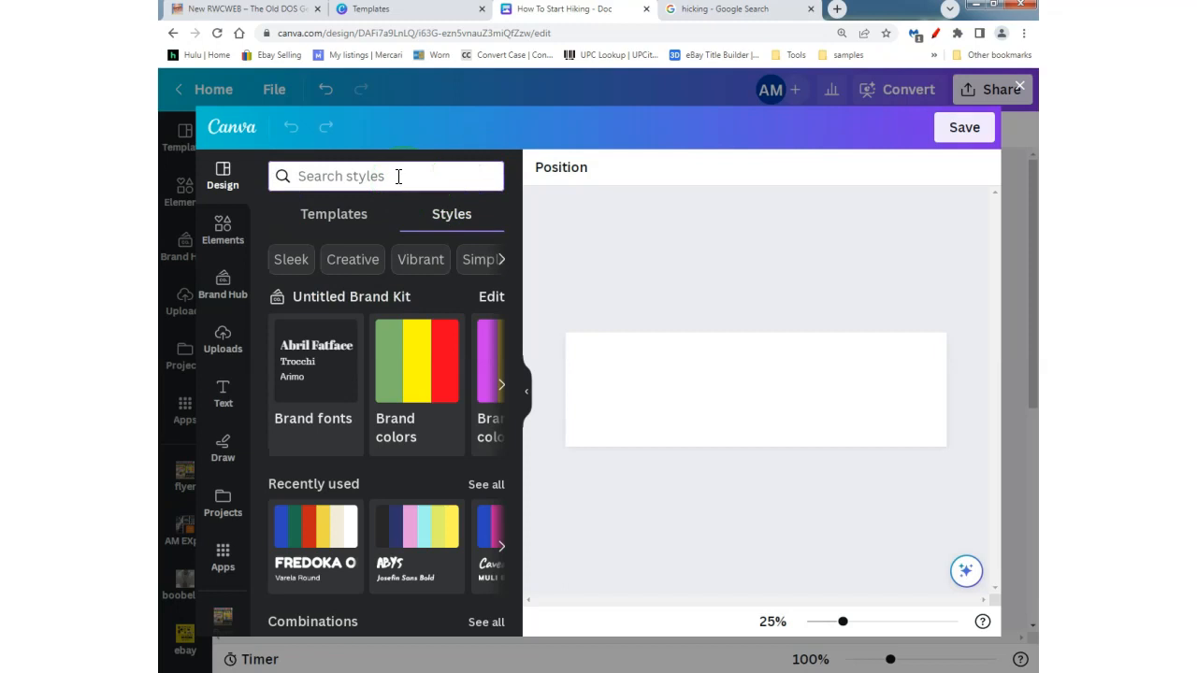
pyautogui.write('mountans')
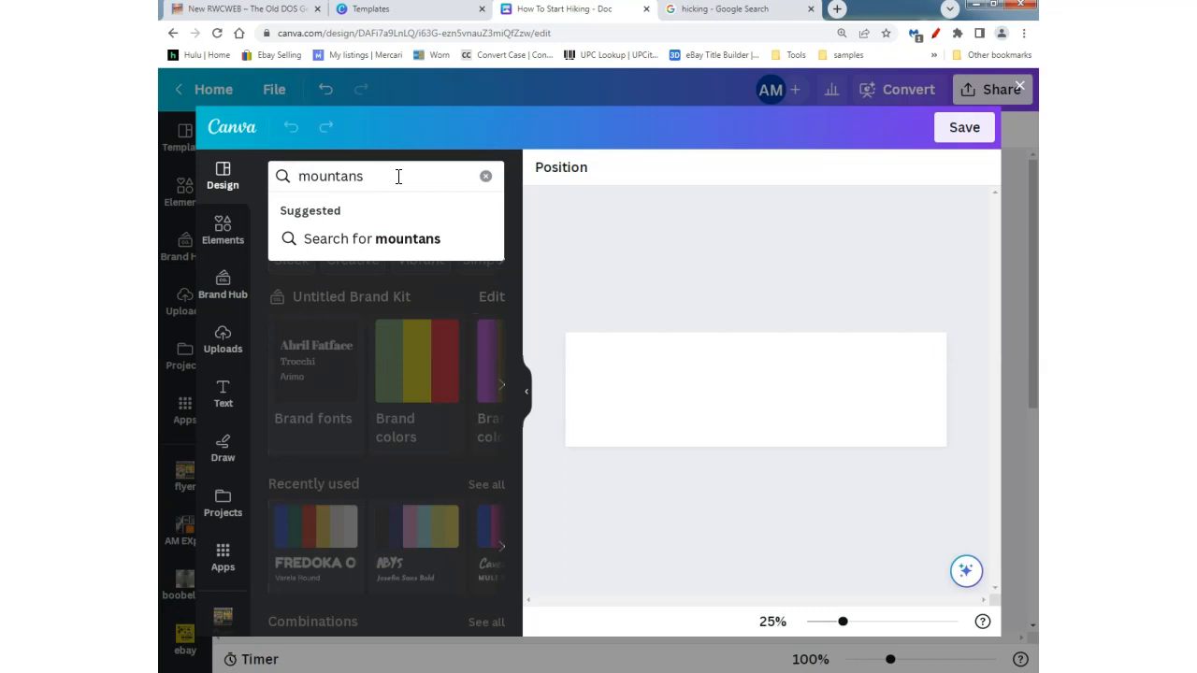
pyautogui.press('Return')
pyautogui.click(334, 178)
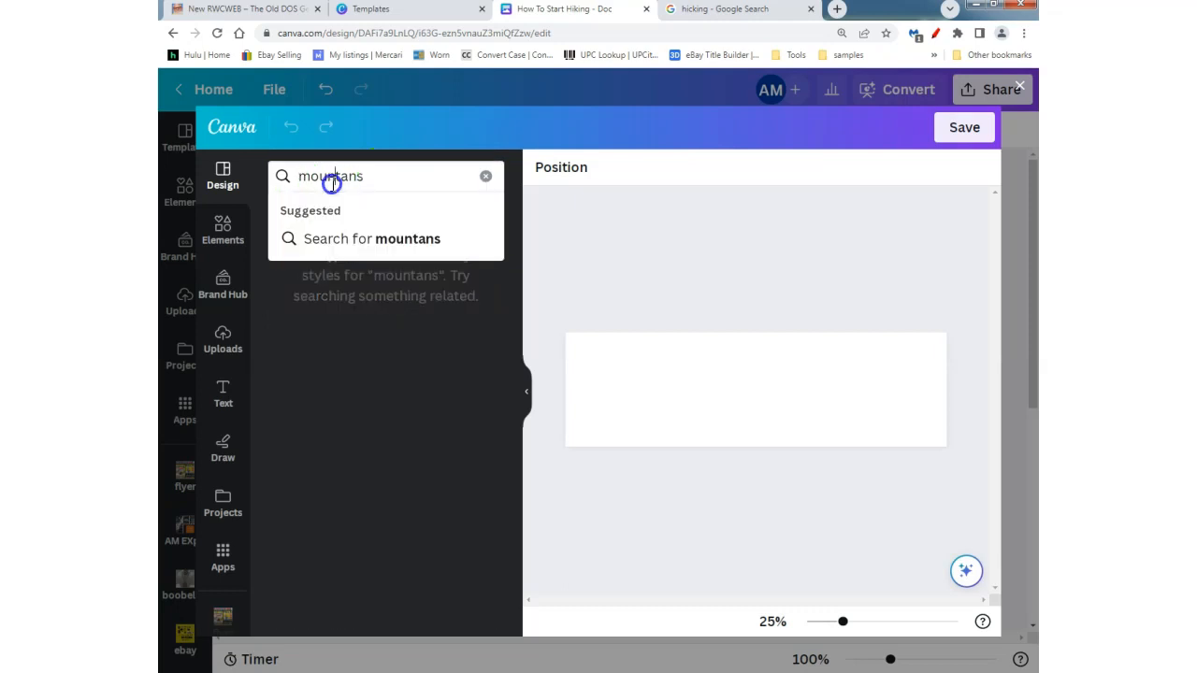
pyautogui.moveTo(371, 178); pyautogui.dragTo(225, 193)
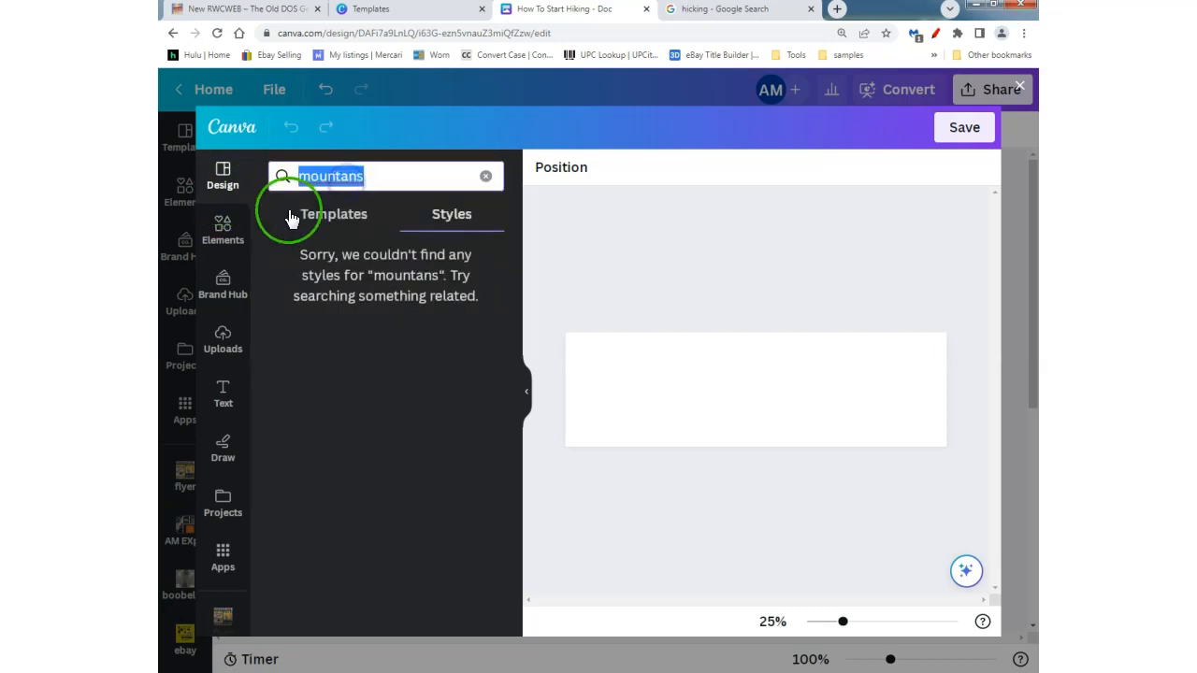
pyautogui.click(483, 177)
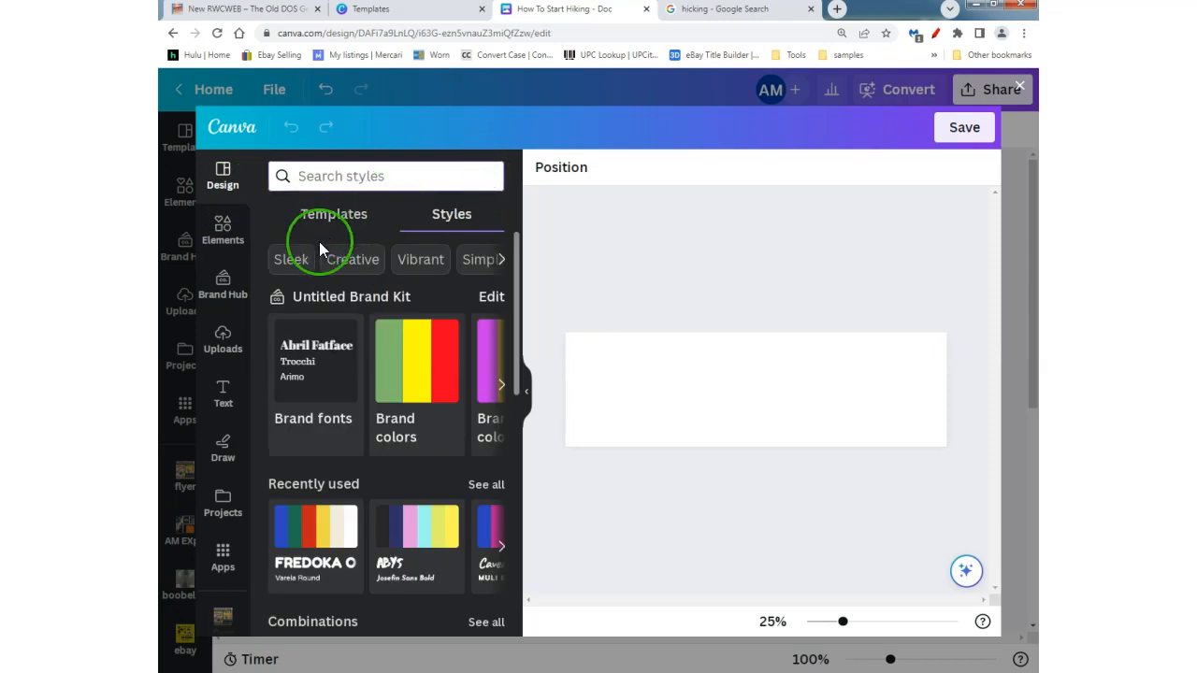
# Browse the styles and the banner templates, and search the templates for "climbing".
pyautogui.scroll(-3, 287, 377)
pyautogui.click(290, 218)
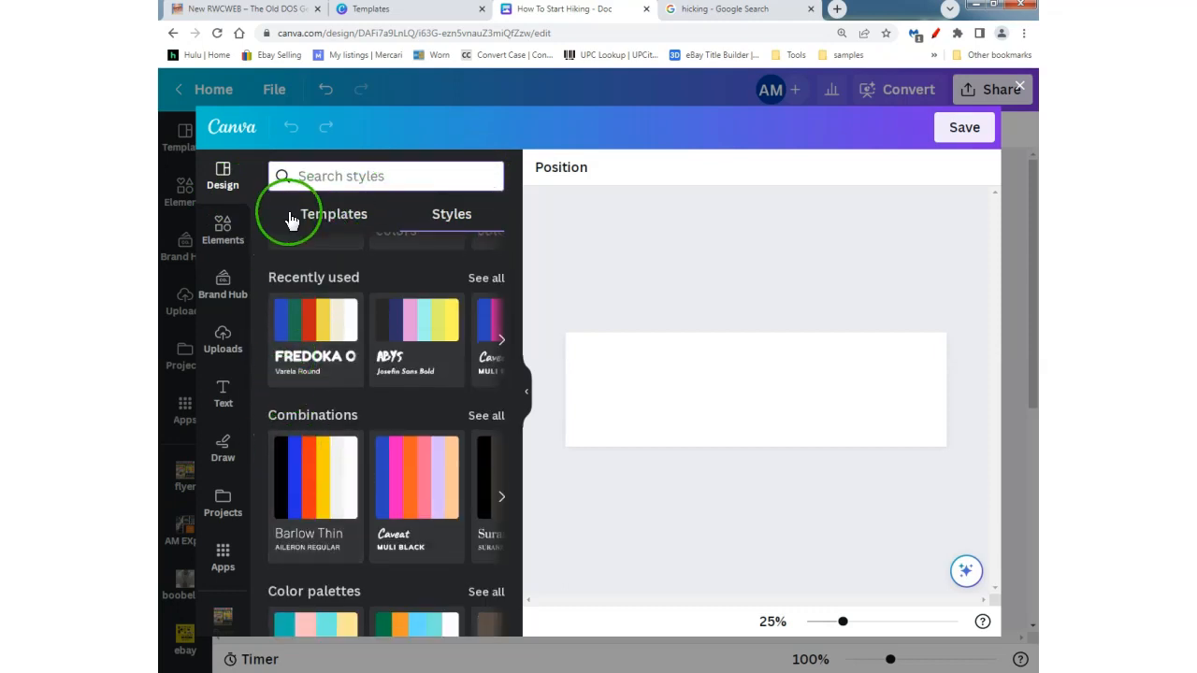
pyautogui.scroll(-3, 304, 316)
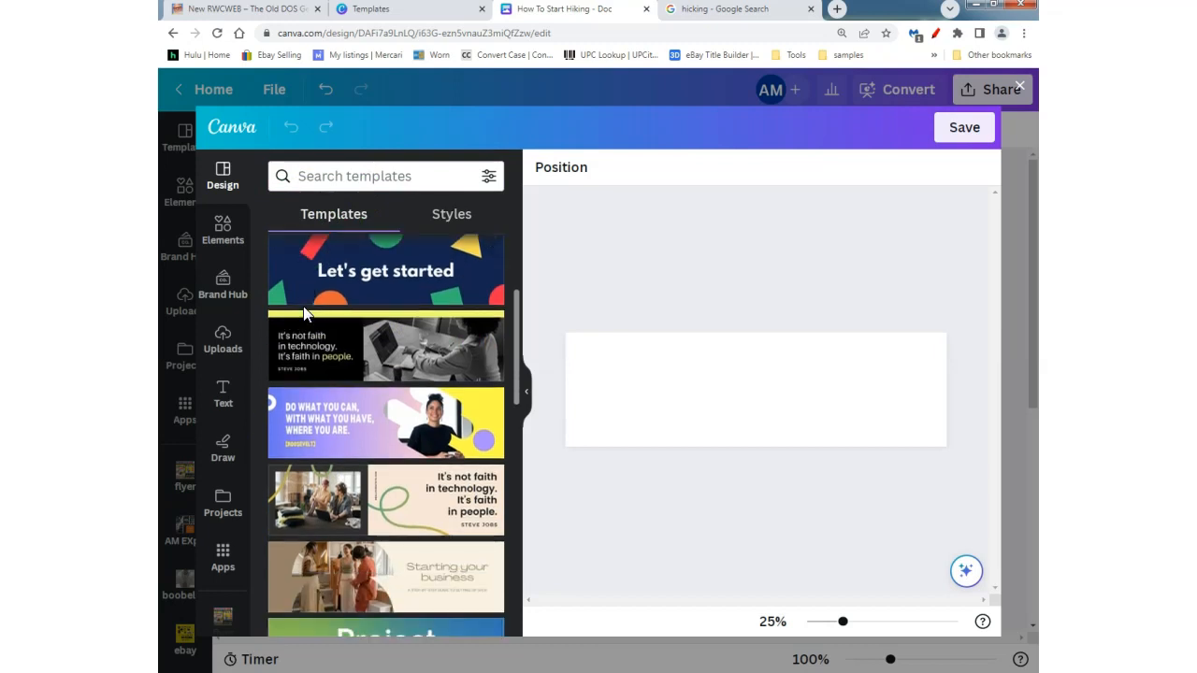
pyautogui.scroll(-2, 304, 313)
pyautogui.scroll(4, 318, 280)
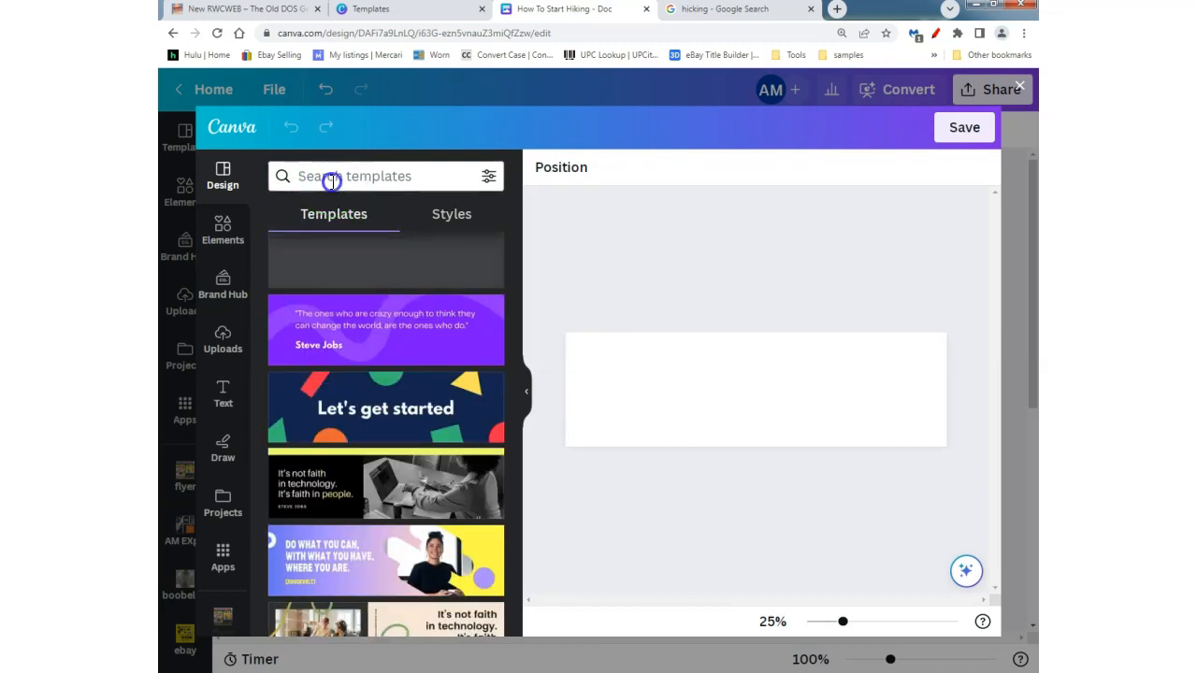
pyautogui.click(333, 178)
pyautogui.write('cli')
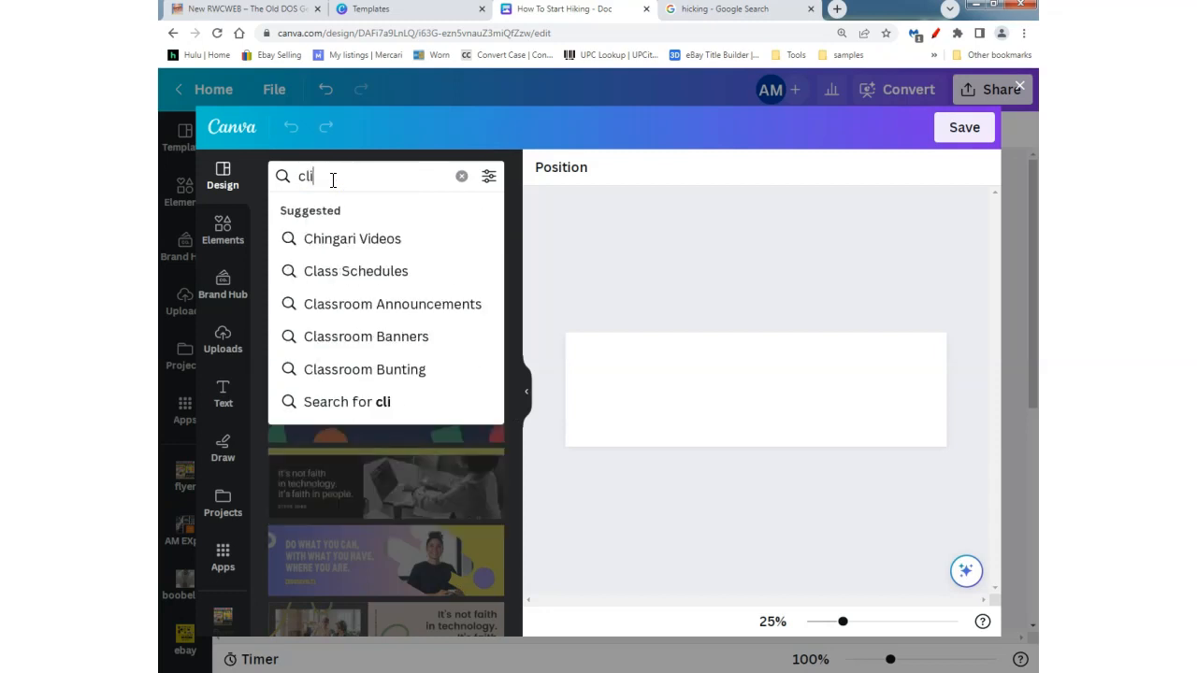
pyautogui.write('mbing')
pyautogui.press('Return')
# Extend the "climbing" search to the design elements and list all matching photos.
pyautogui.click(315, 201)
pyautogui.click(368, 458)
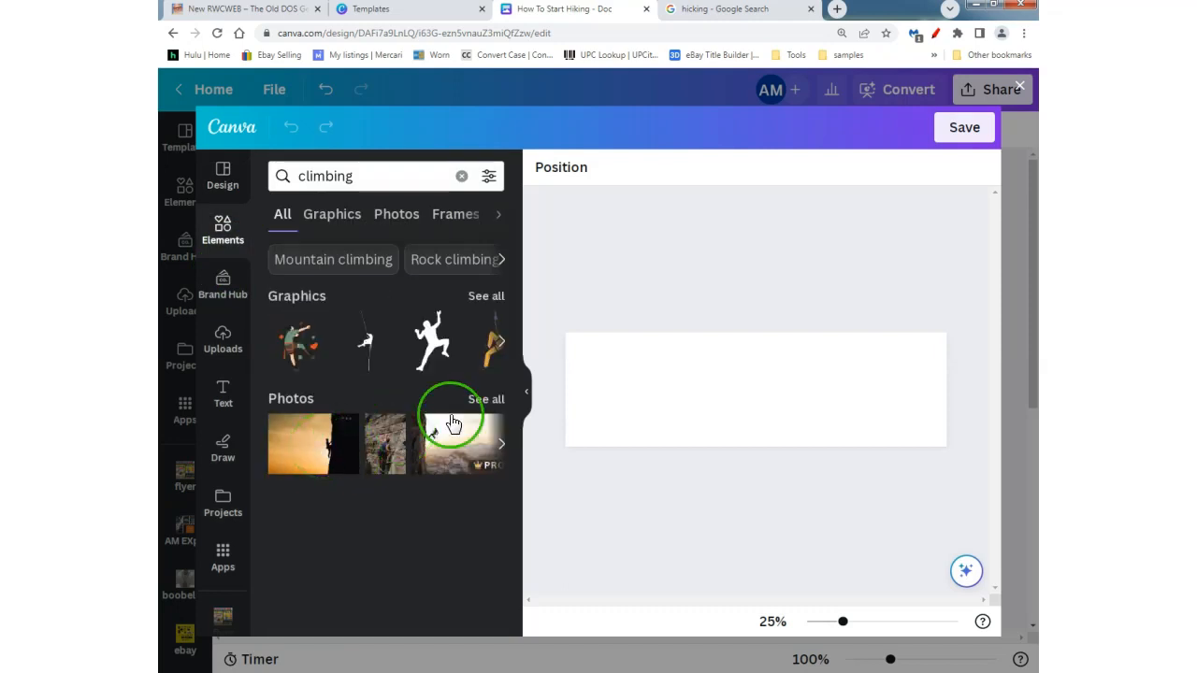
pyautogui.click(486, 399)
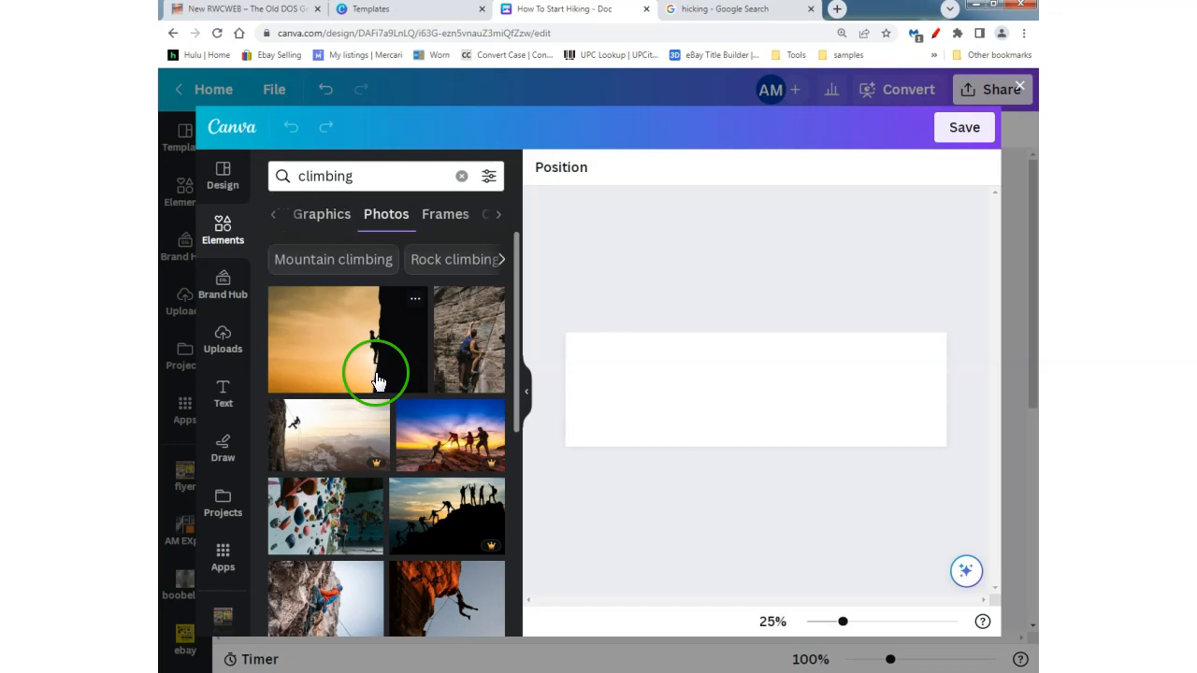
# Add the silhouette photo of climbers helping each other up a ridge to the banner and set it as the background.
pyautogui.scroll(-1, 375, 372)
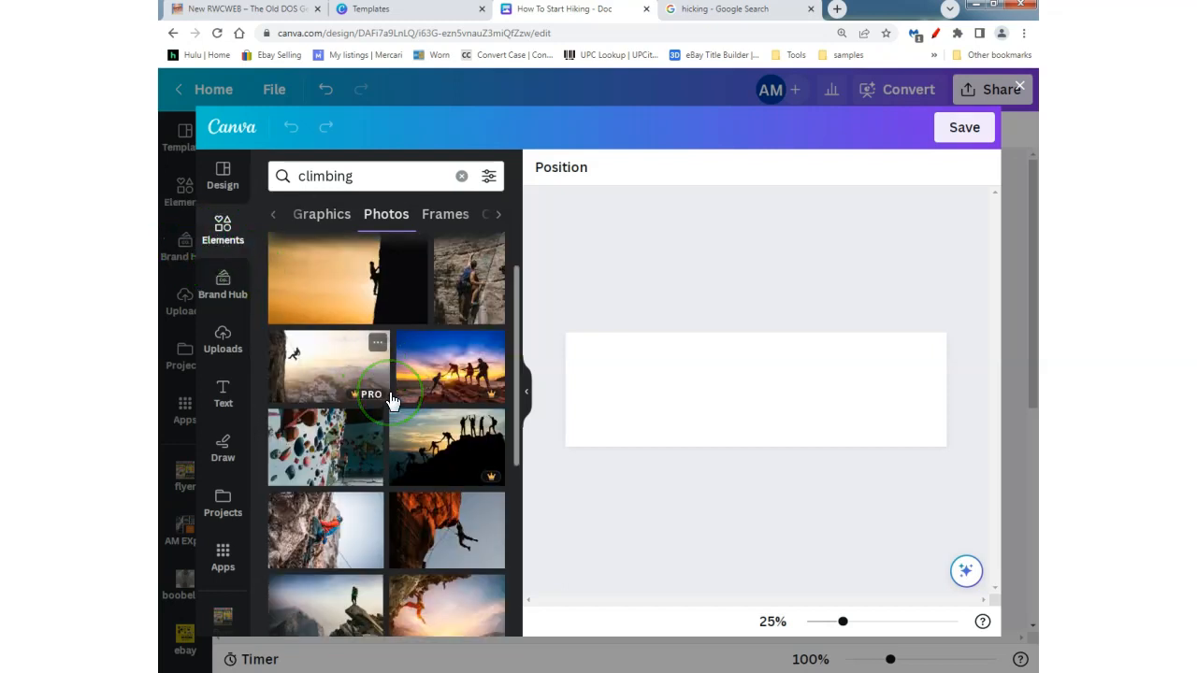
pyautogui.scroll(-2, 393, 400)
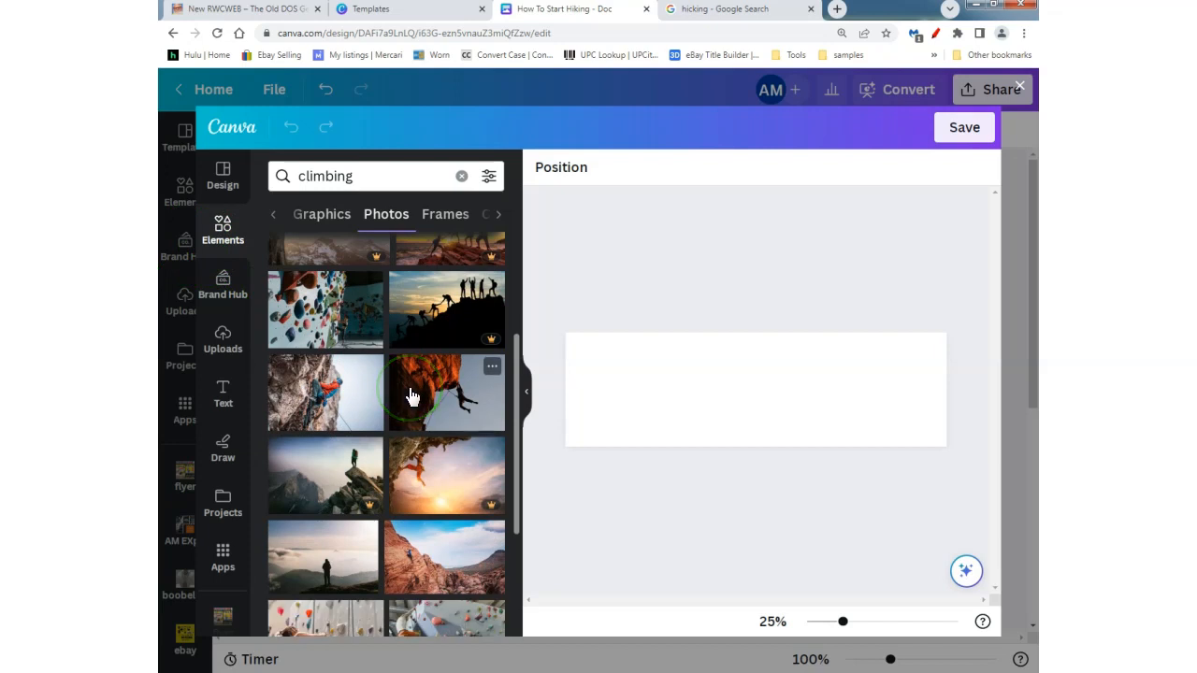
pyautogui.scroll(2, 412, 397)
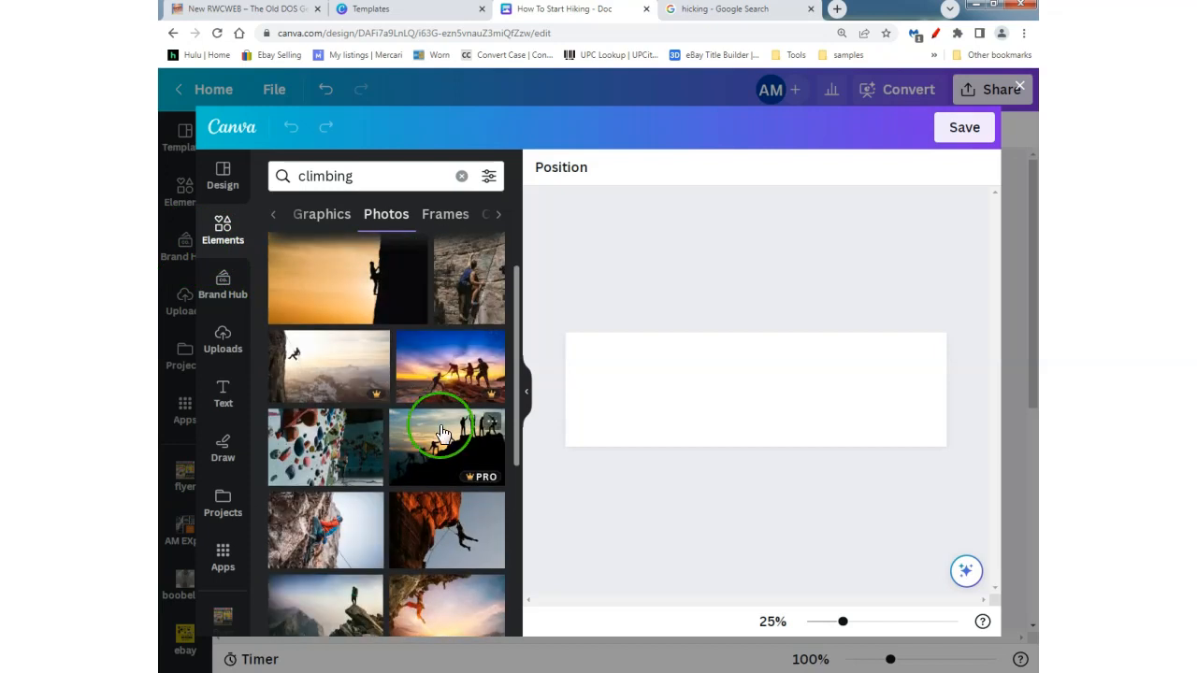
pyautogui.click(440, 435)
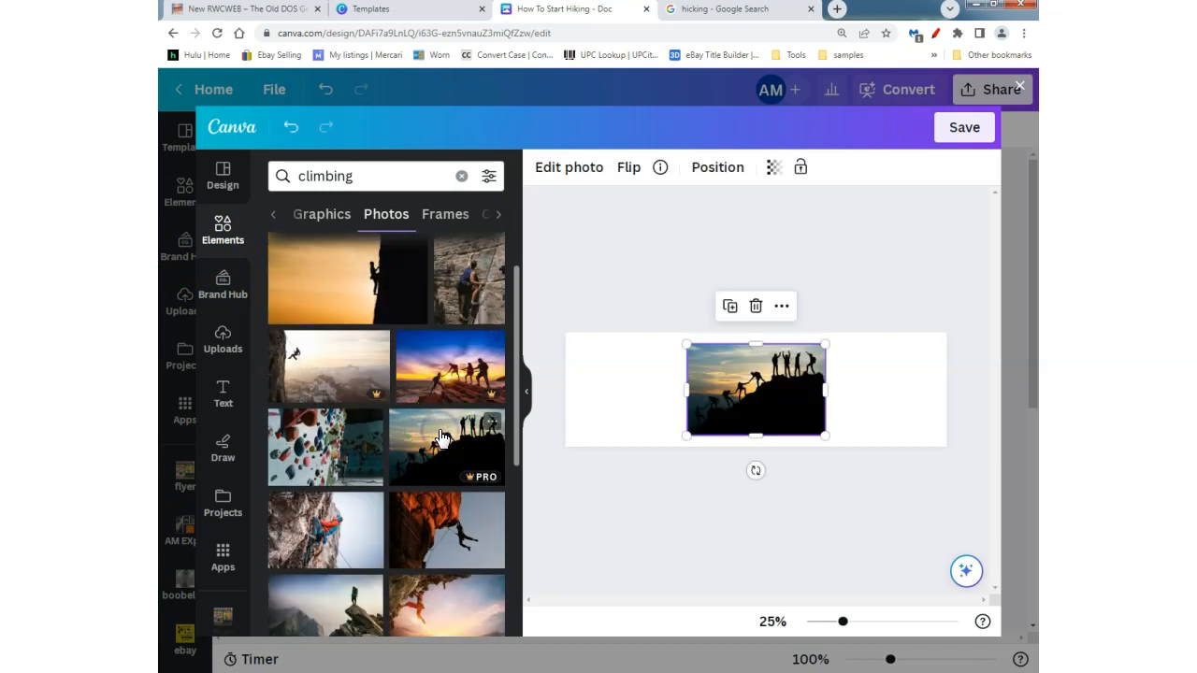
pyautogui.rightClick(727, 371)
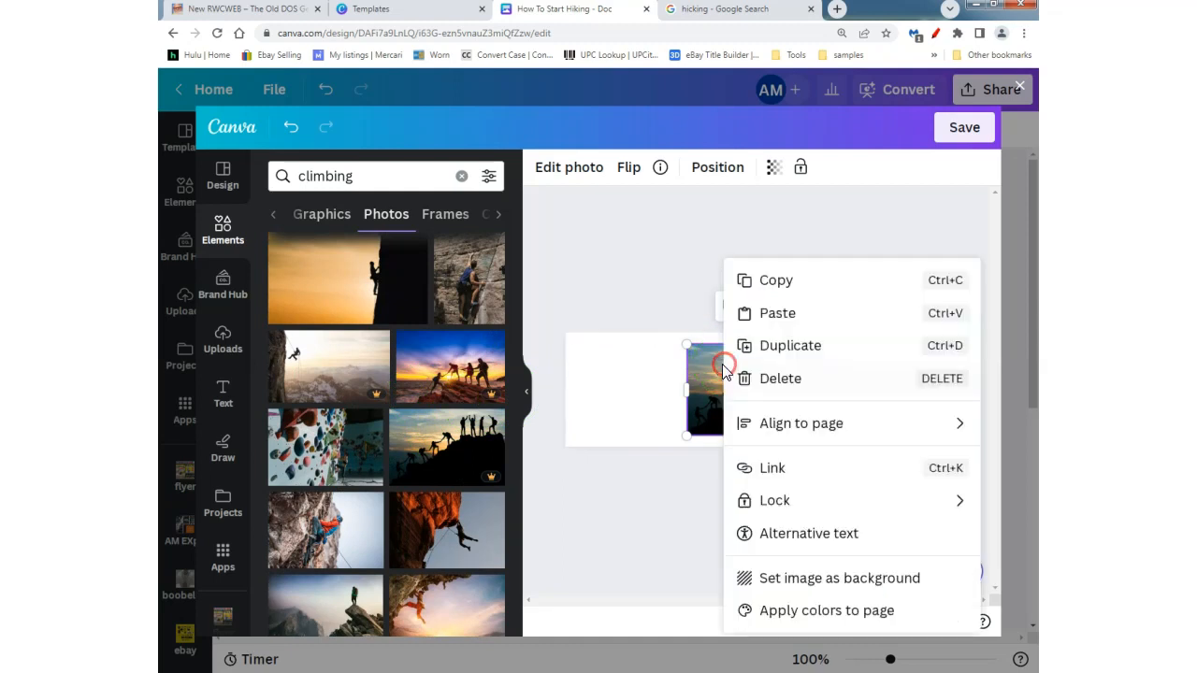
pyautogui.click(806, 578)
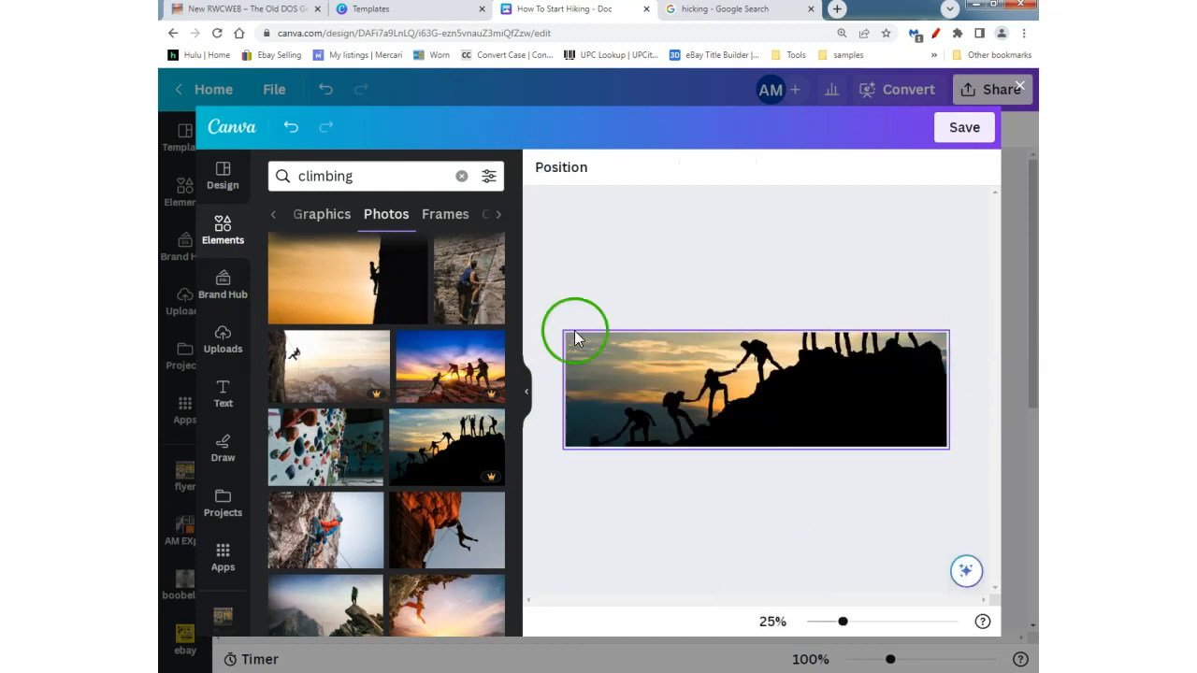
# View the banner without the photo list and save it into the document above the title.
pyautogui.click(527, 381)
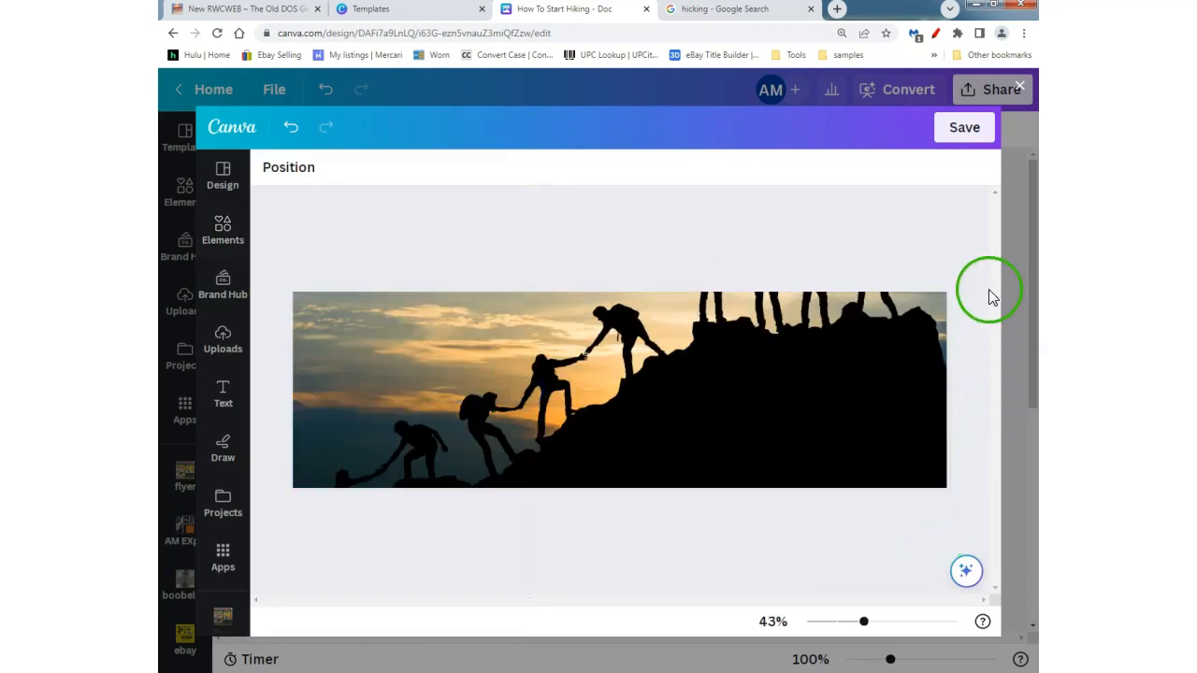
pyautogui.click(973, 131)
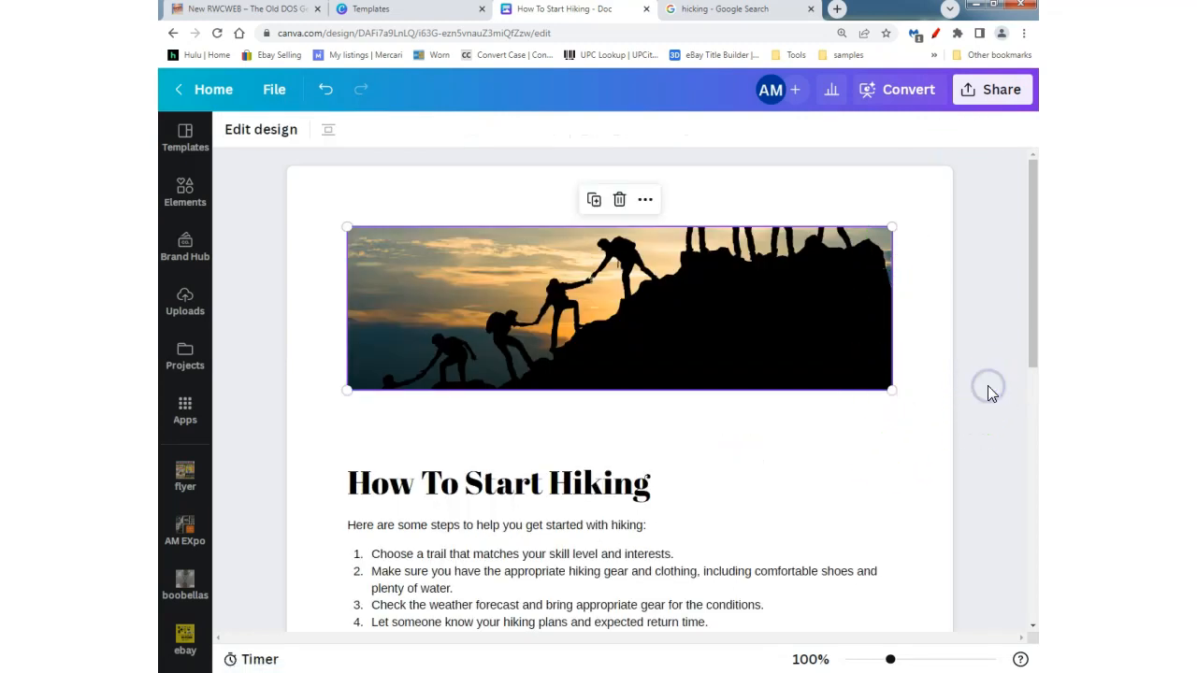
pyautogui.scroll(-2, 989, 390)
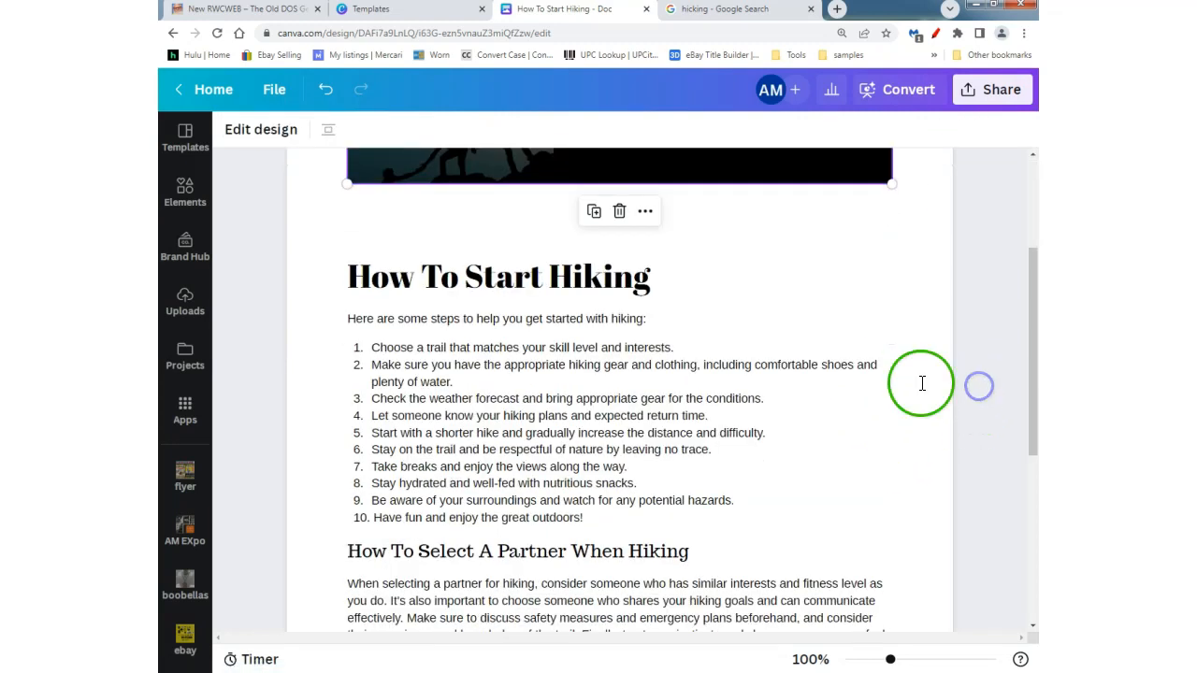
# Remove the blank line between the climbing banner and the "How To Start Hiking" title, and review the whole document.
pyautogui.click(345, 271)
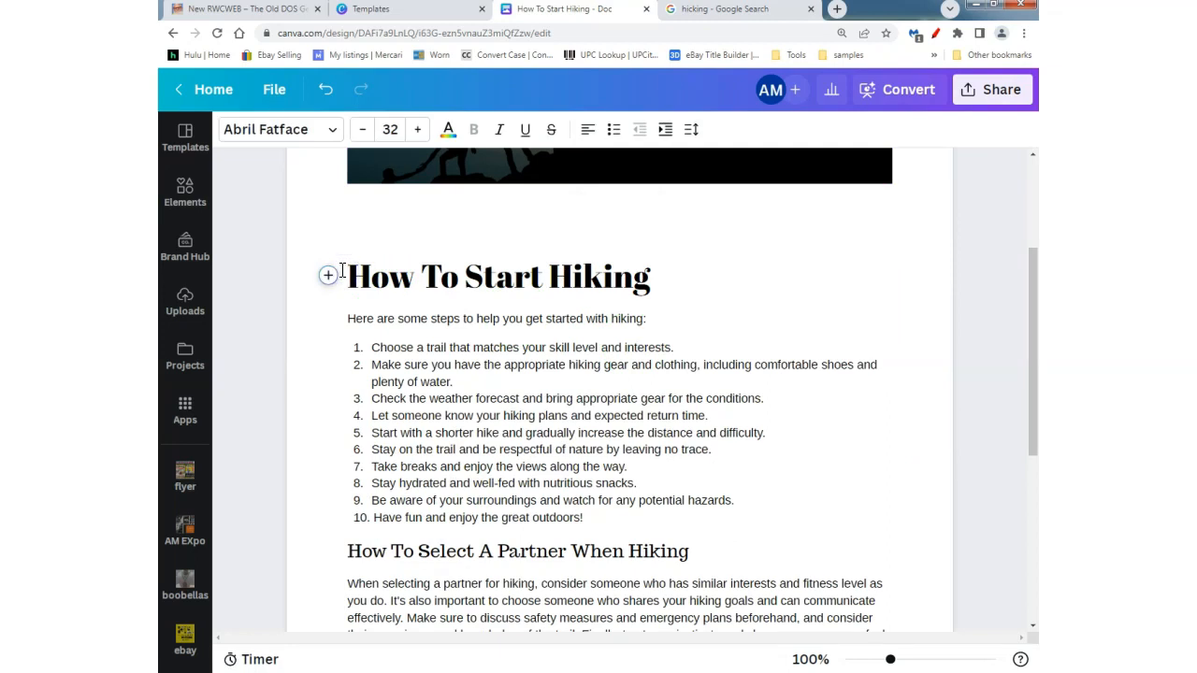
pyautogui.press('BackSpace')
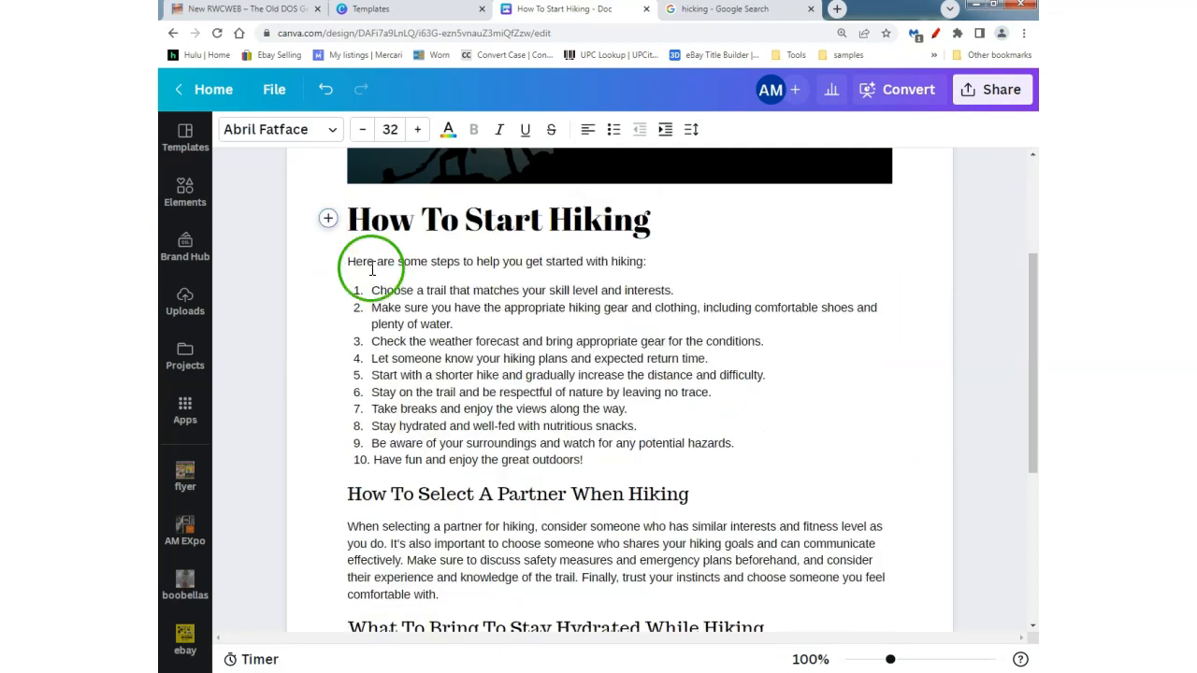
pyautogui.scroll(3, 841, 347)
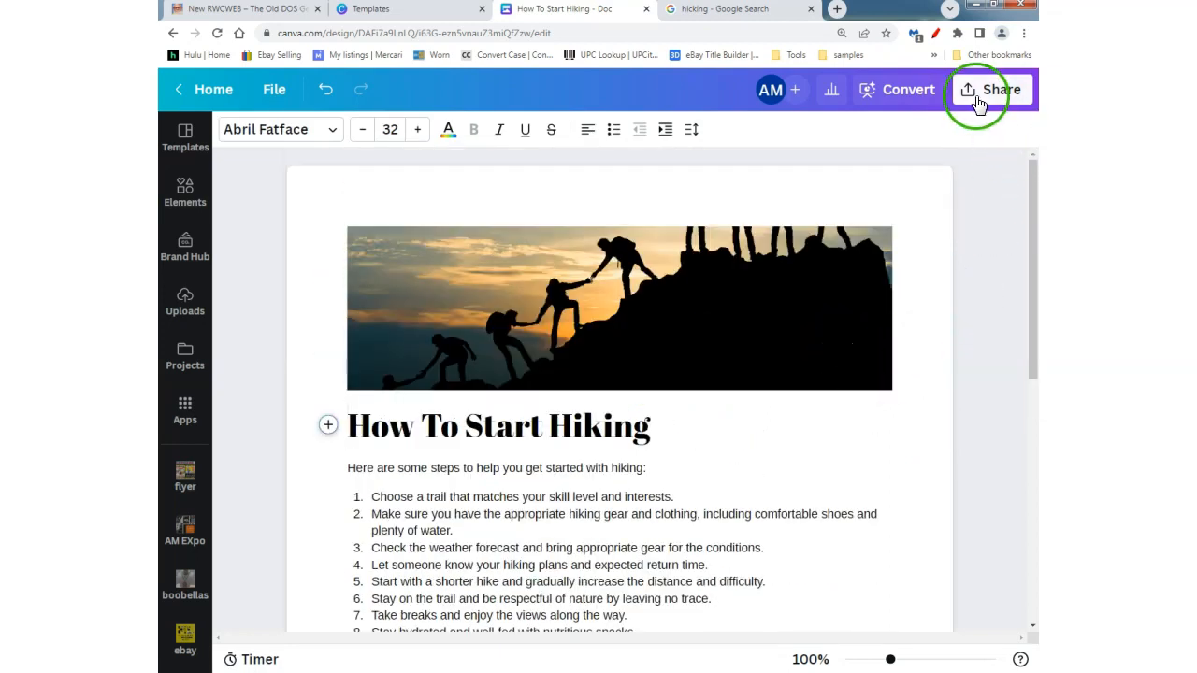
pyautogui.scroll(-9, 1023, 328)
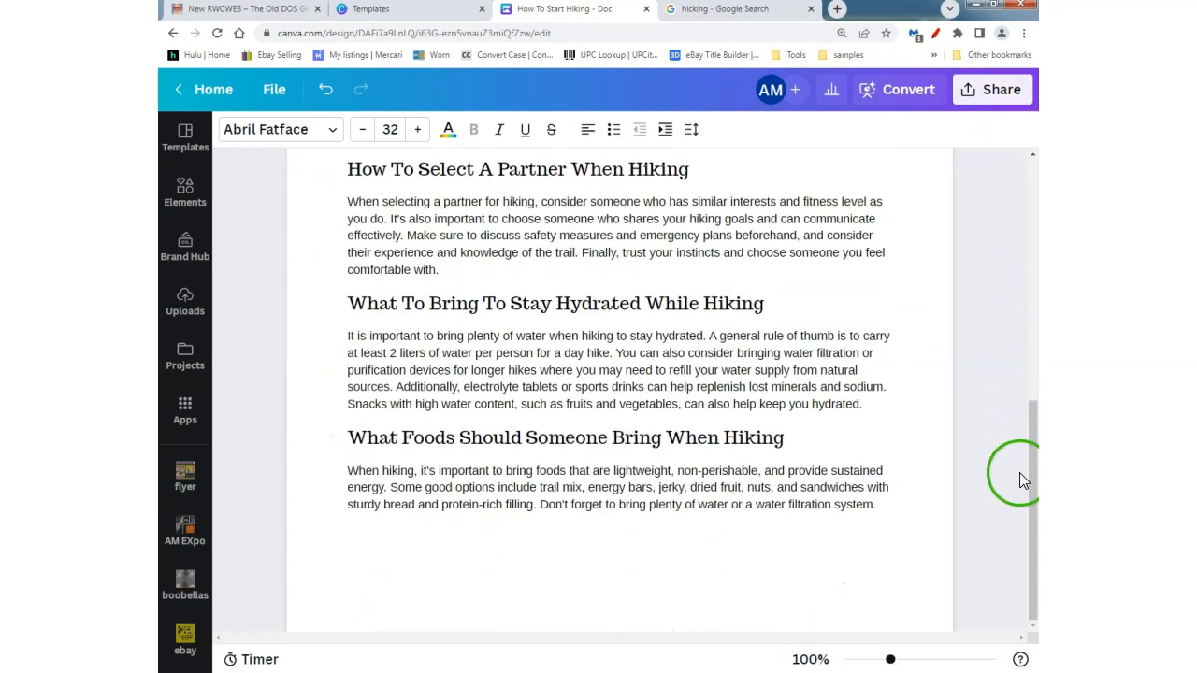
pyautogui.scroll(5, 1005, 465)
pyautogui.scroll(-6, 1003, 463)
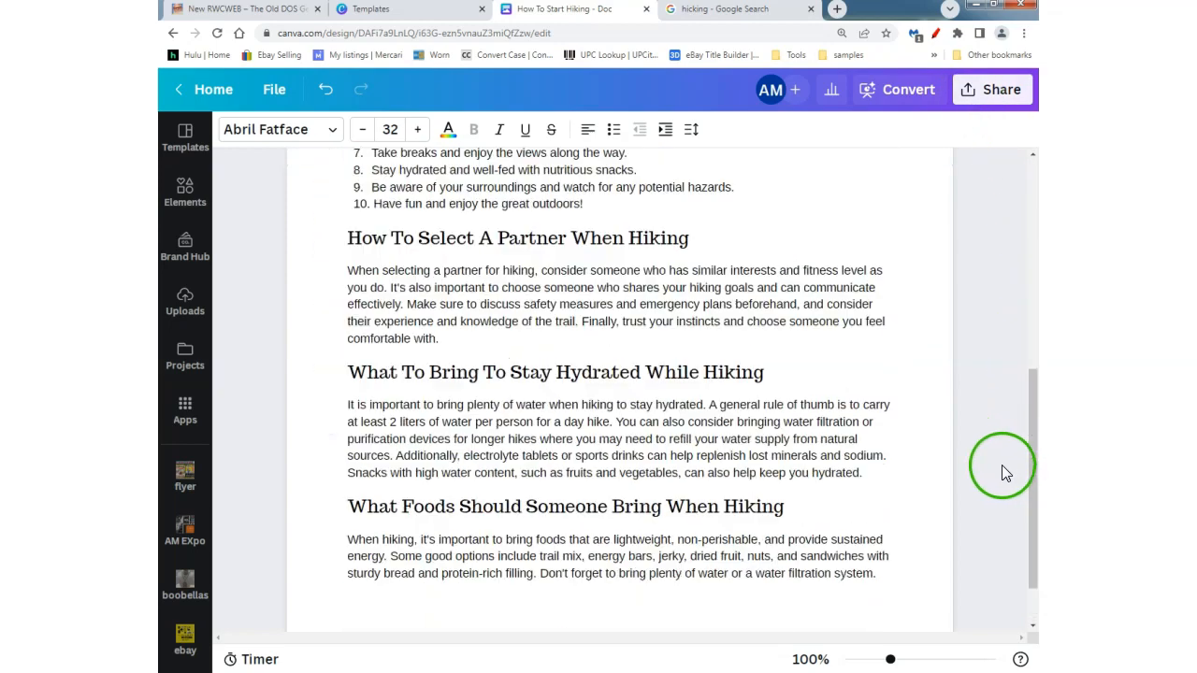
pyautogui.scroll(4, 996, 460)
# Set up the document's PDF Standard download with Letter as the page size.
pyautogui.click(971, 105)
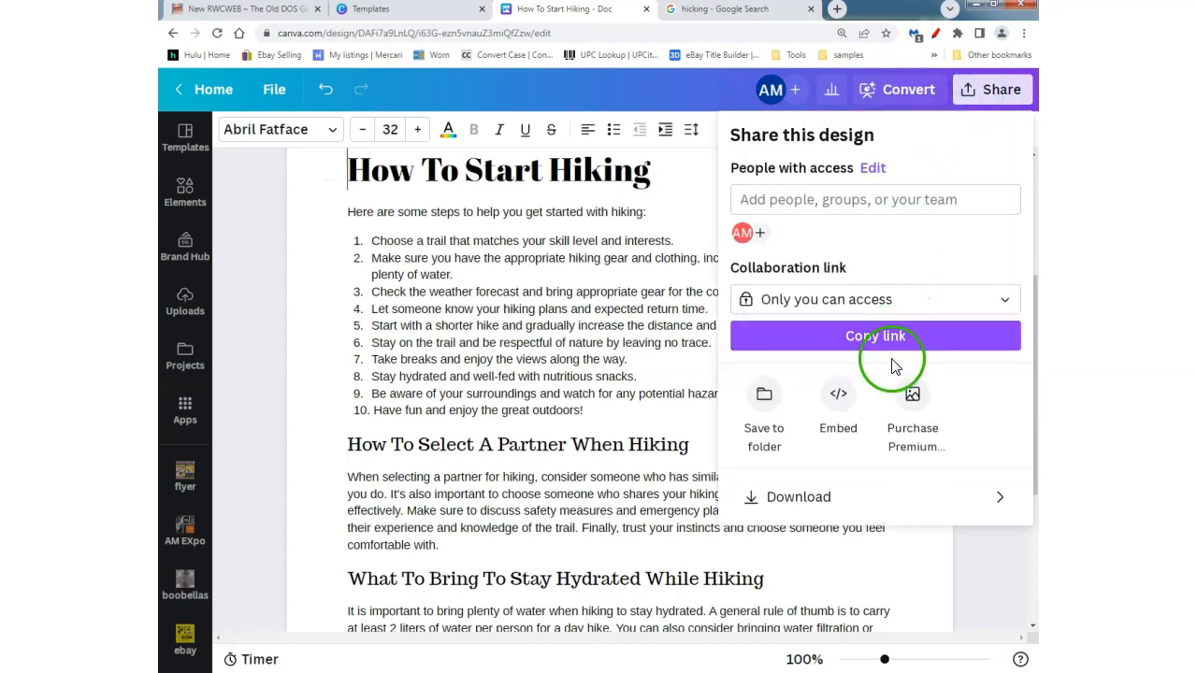
pyautogui.click(810, 502)
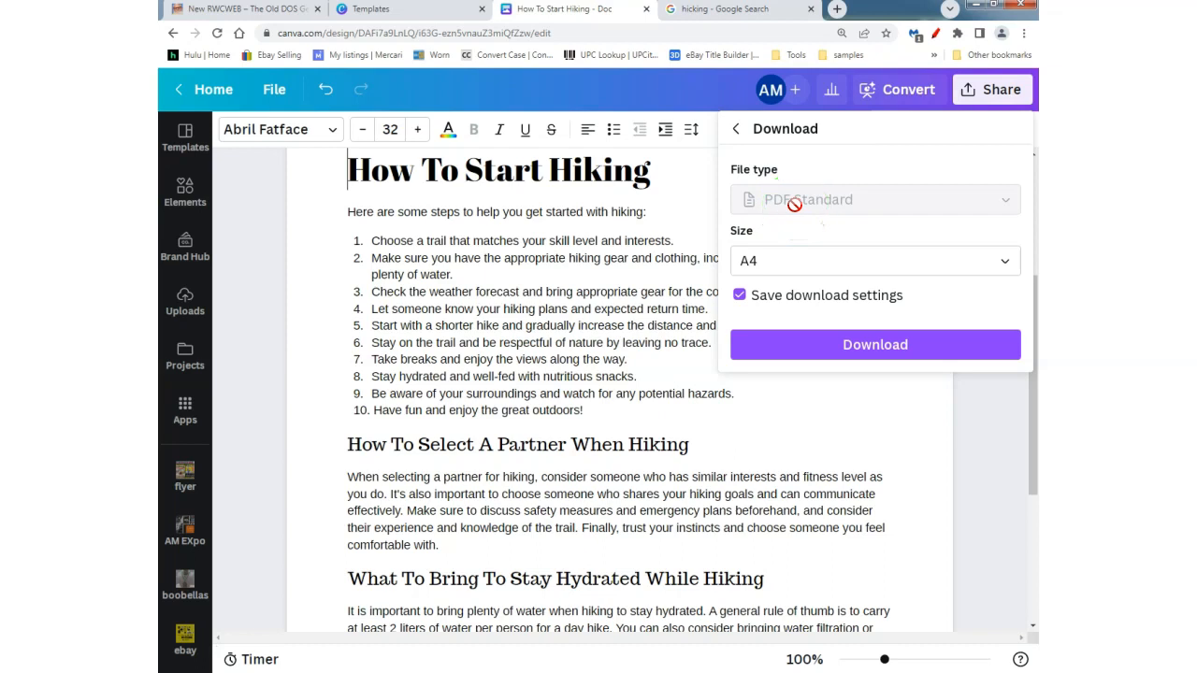
pyautogui.click(795, 261)
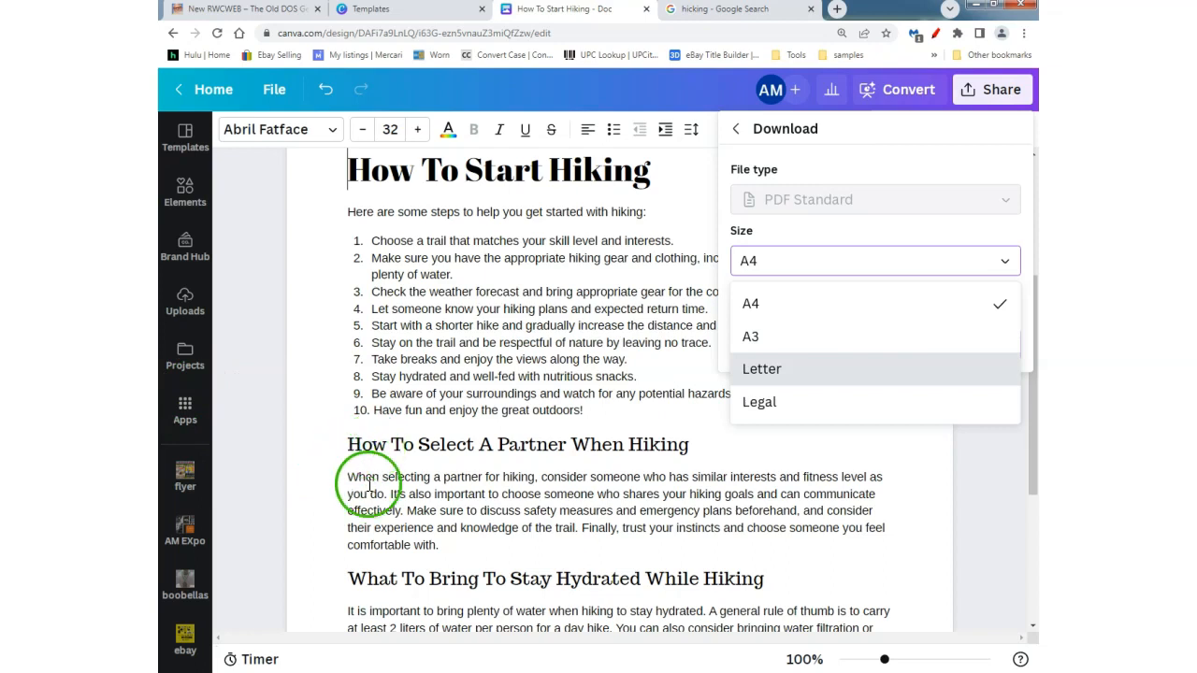
pyautogui.scroll(-3, 372, 486)
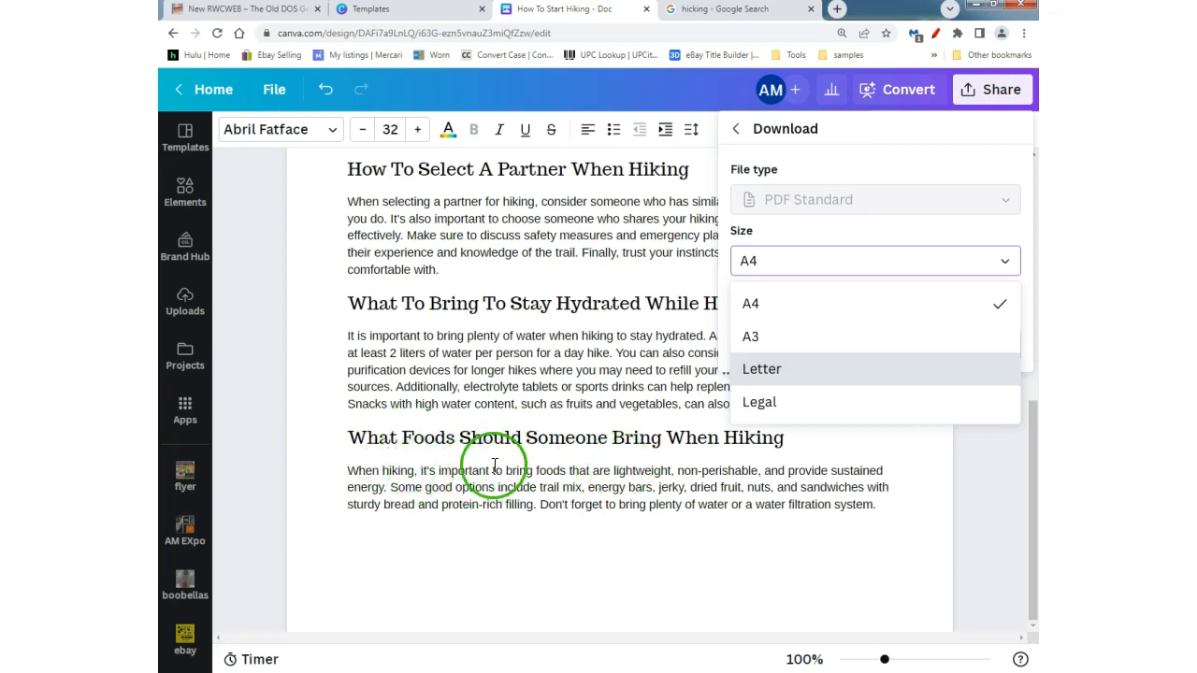
pyautogui.click(773, 370)
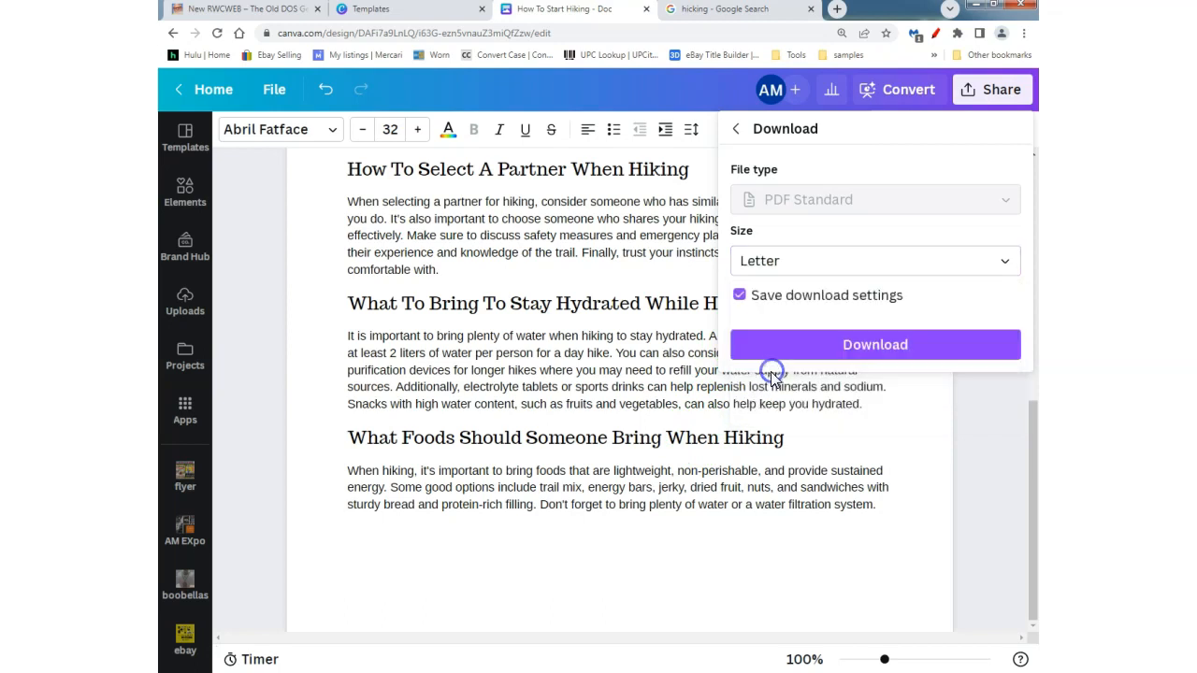
# Download the document and save it as the PDF "How To Start Hiking" in Downloads, keeping the current Windows color scheme and dismissing the download notice.
pyautogui.click(891, 345)
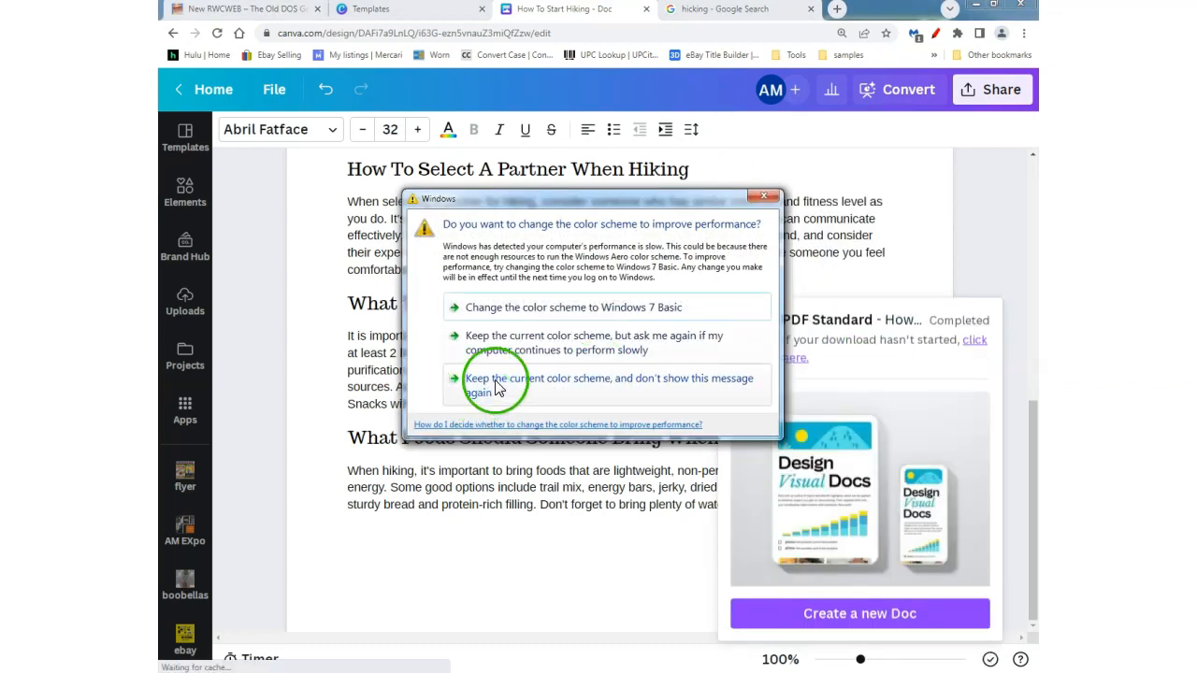
pyautogui.click(491, 389)
pyautogui.click(467, 470)
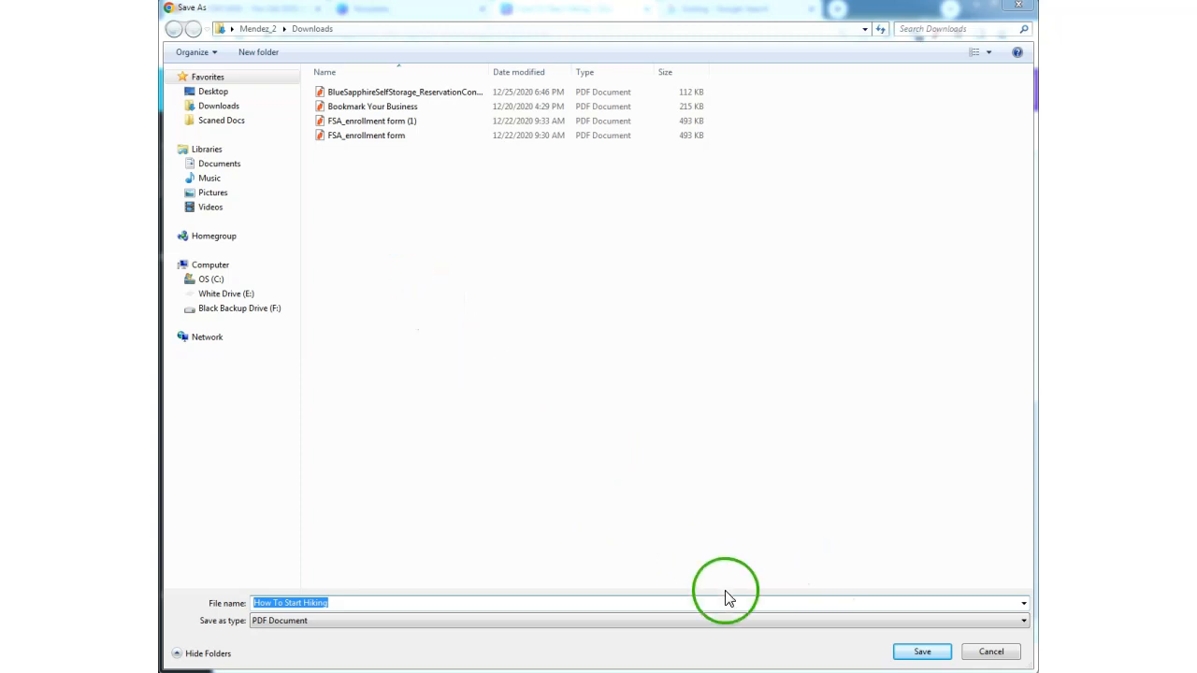
pyautogui.click(914, 655)
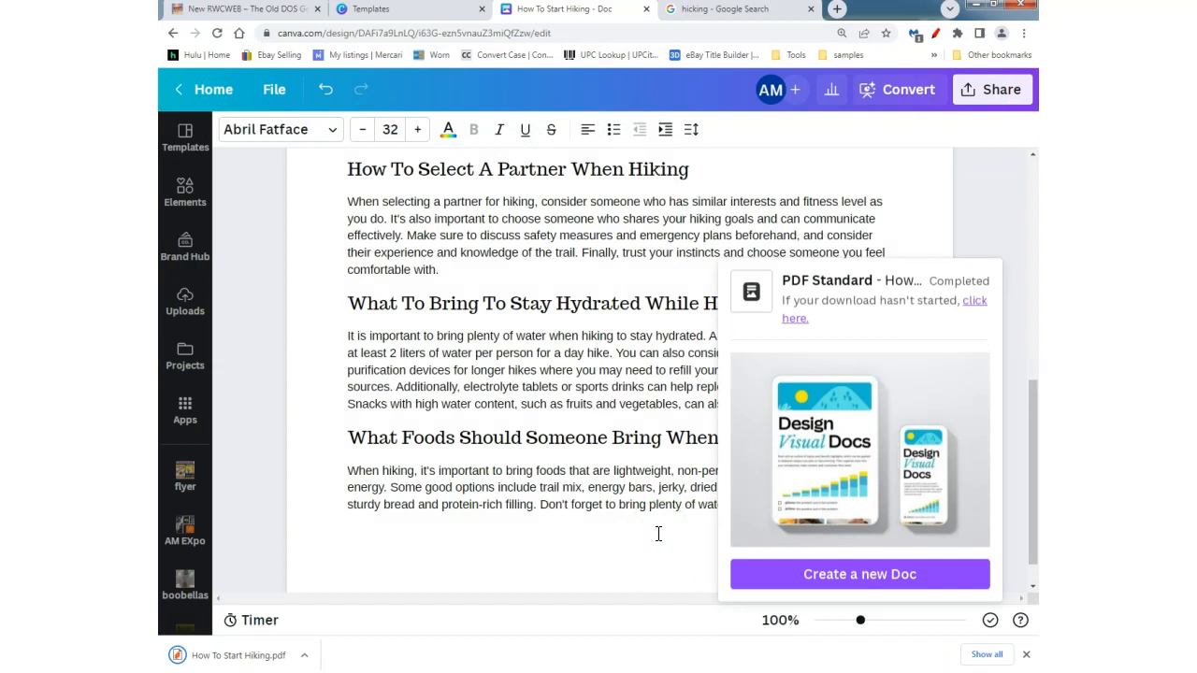
pyautogui.scroll(5, 645, 468)
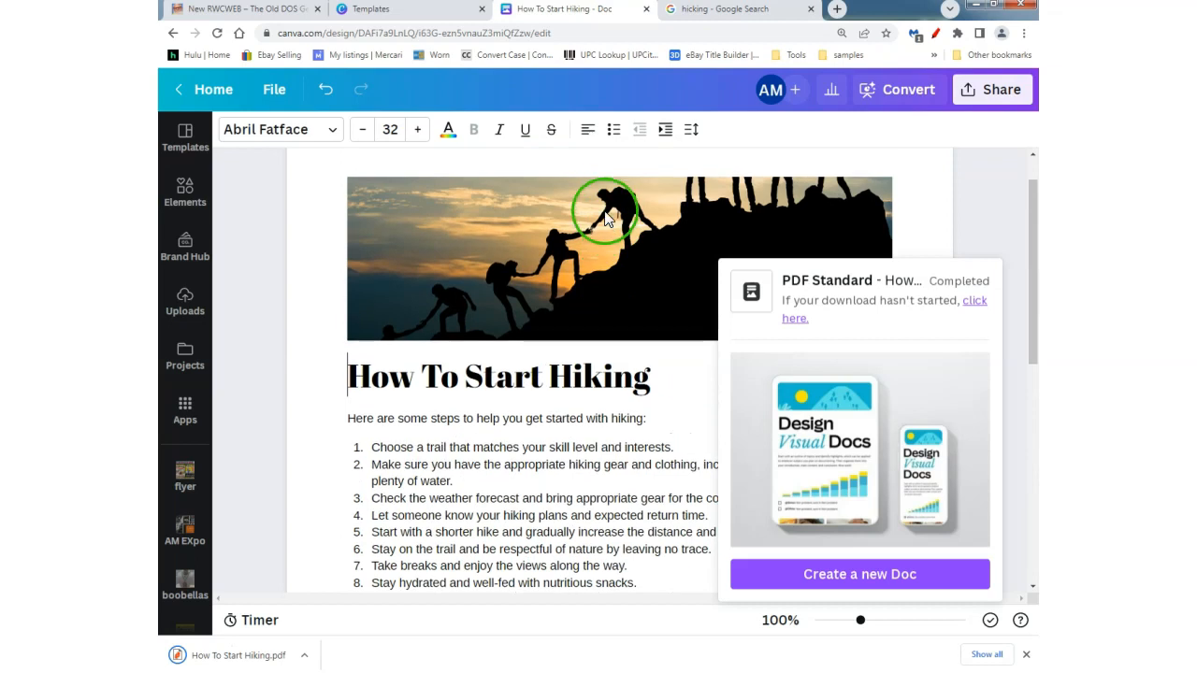
pyautogui.scroll(2, 606, 215)
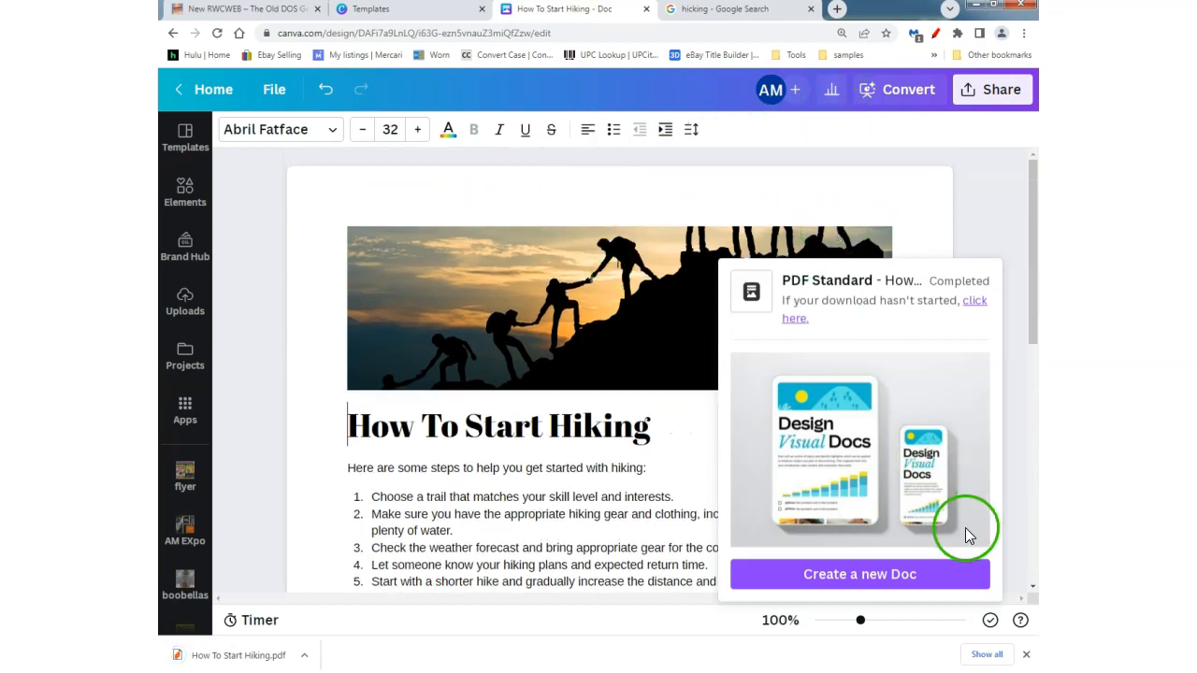
pyautogui.click(995, 217)
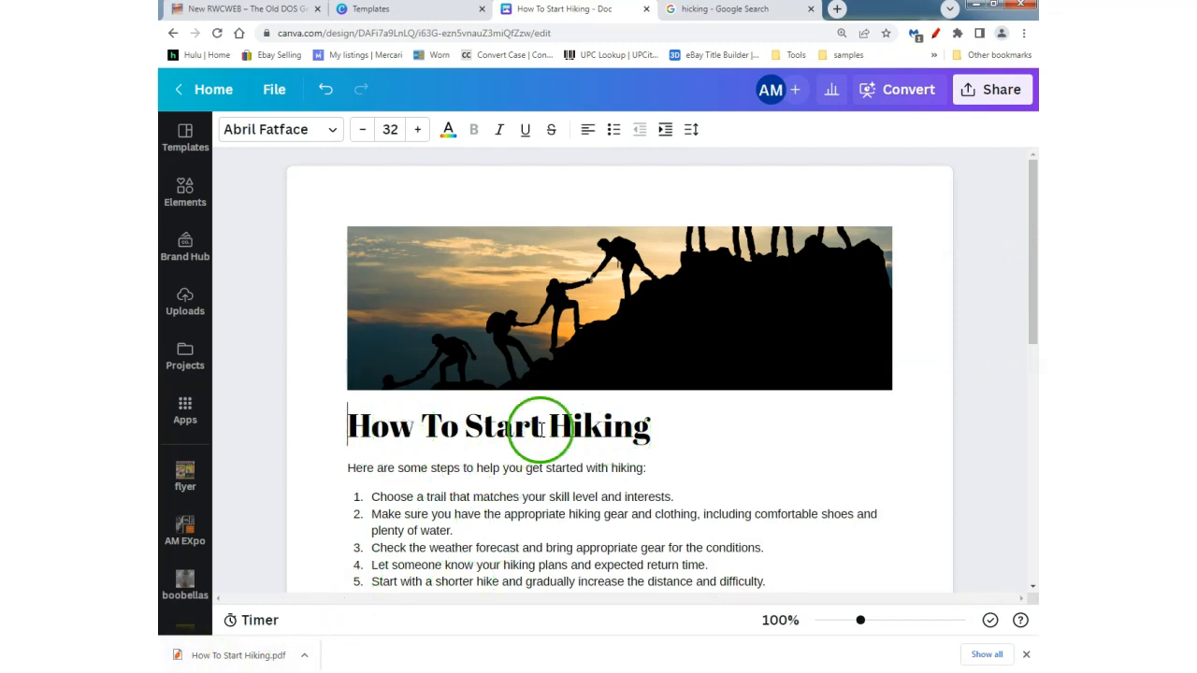
# Set downloaded PDFs to always open with the system viewer and open How To Start Hiking.pdf.
pyautogui.click(304, 657)
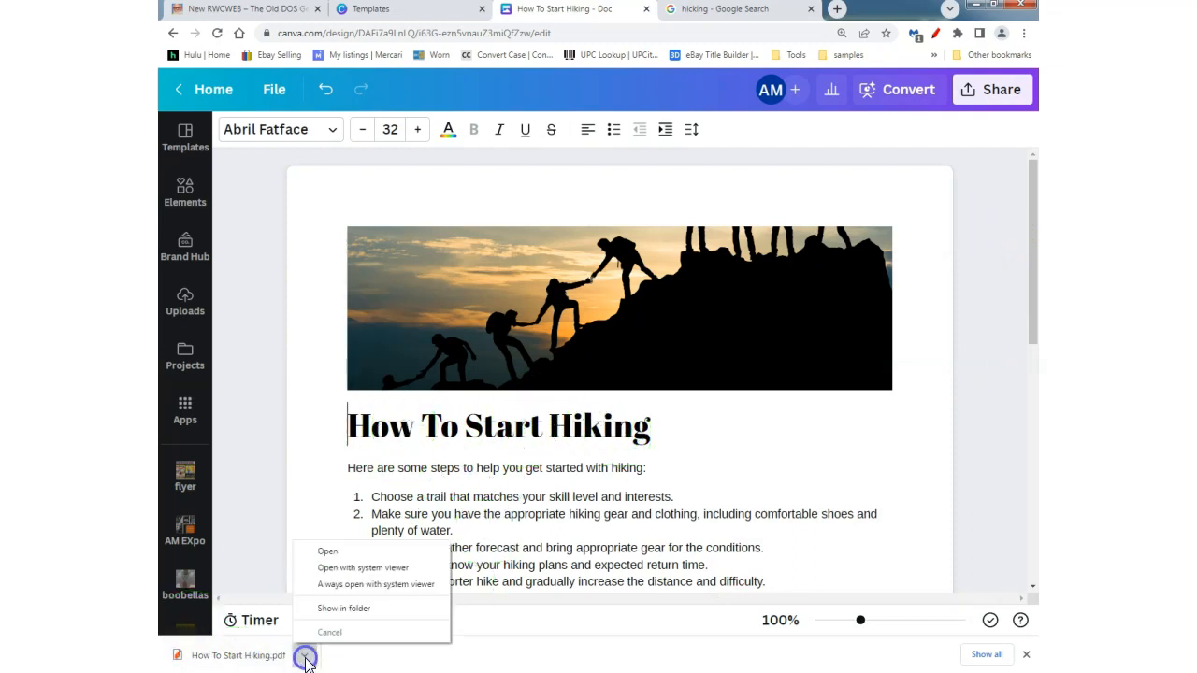
pyautogui.click(341, 589)
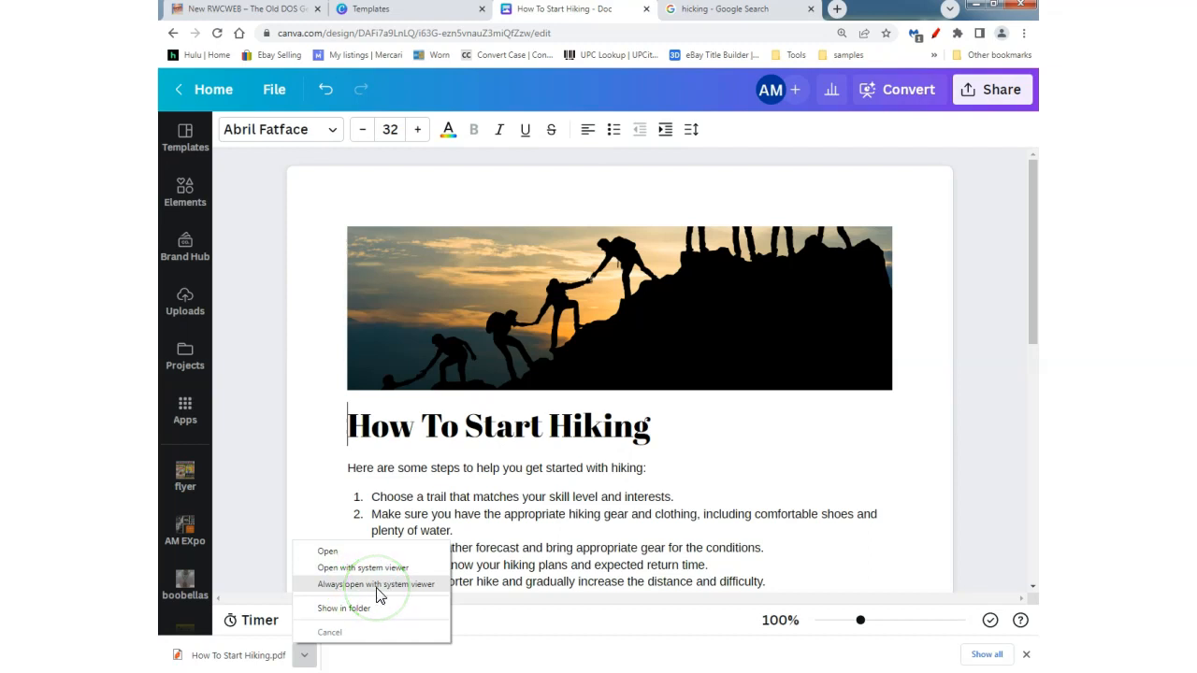
pyautogui.click(379, 589)
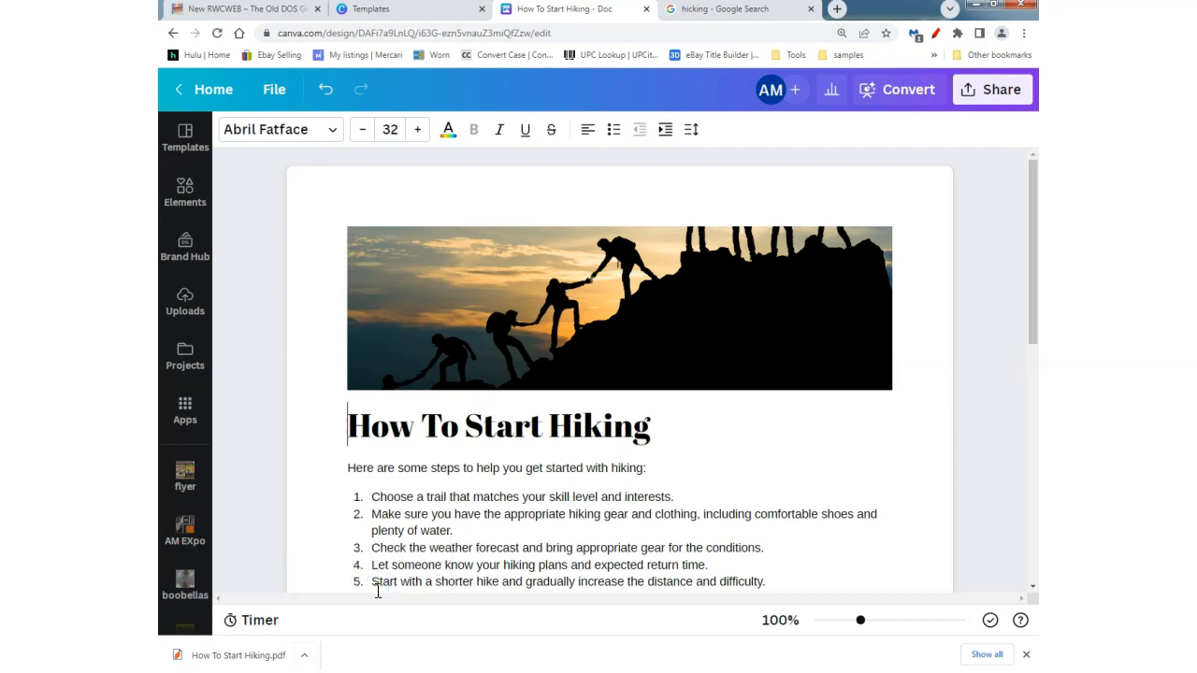
pyautogui.click(580, 582)
pyautogui.click(506, 587)
pyautogui.click(306, 658)
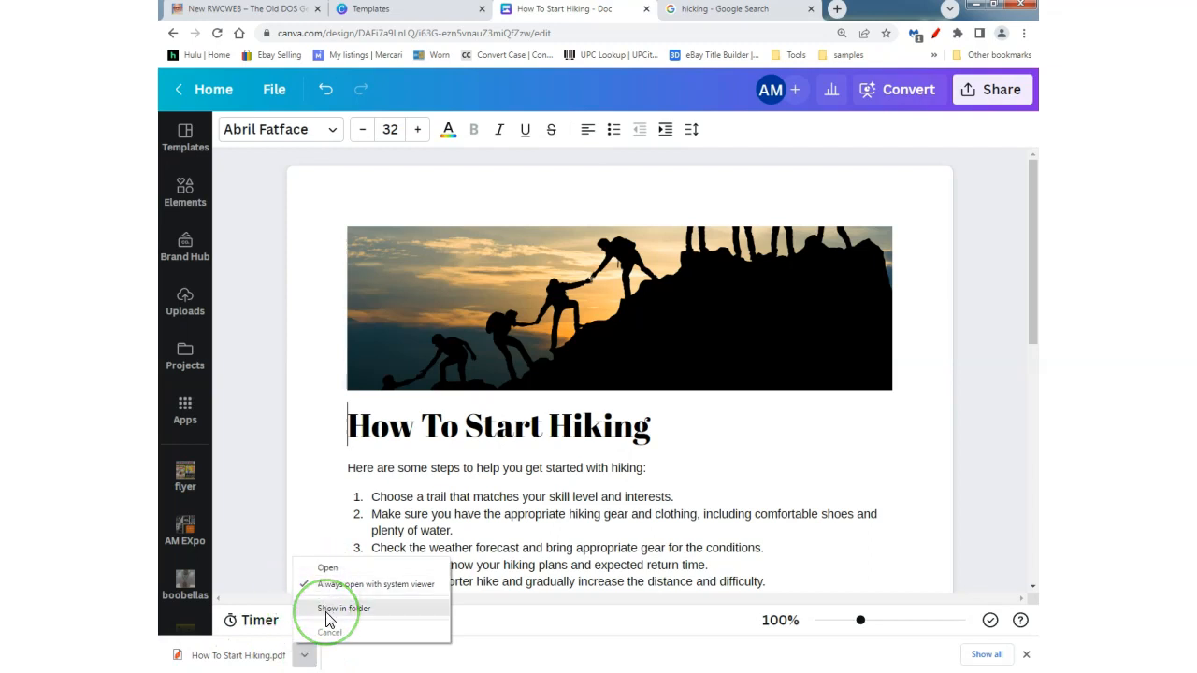
pyautogui.click(257, 658)
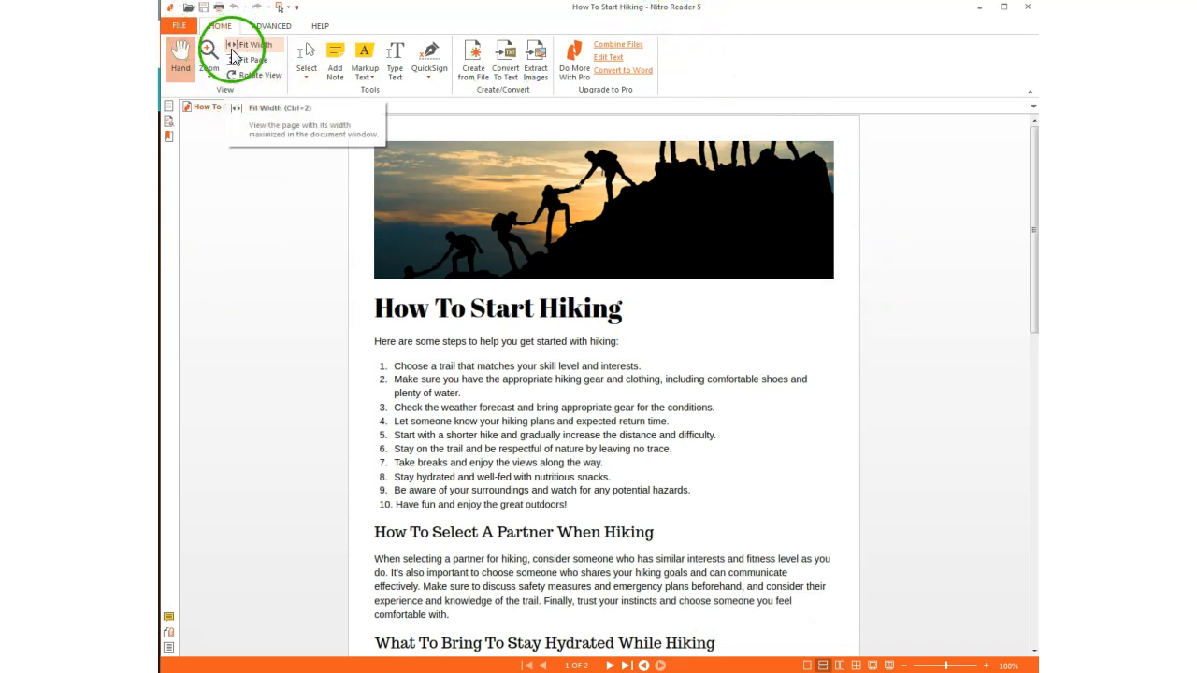
# Examine the PDF's layout, especially where the page break falls around the "What Foods Should Someone Bring When Hiking" section, against the Canva document.
pyautogui.scroll(-10, 290, 309)
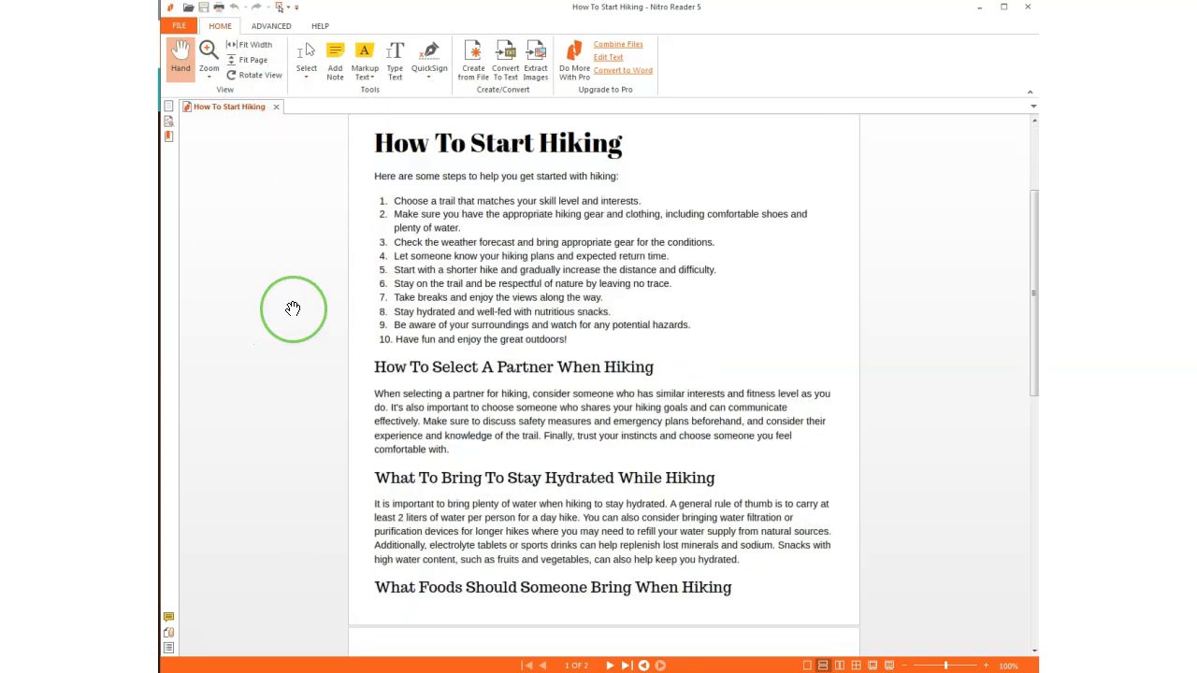
pyautogui.scroll(-3, 293, 309)
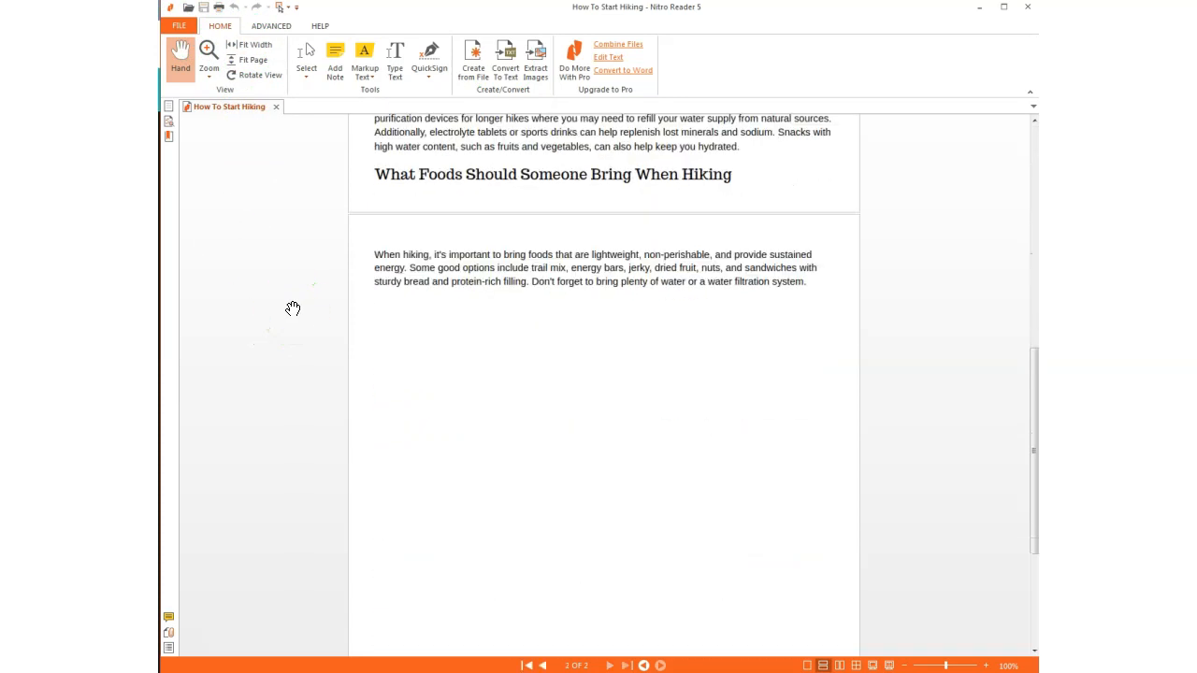
pyautogui.scroll(3, 293, 309)
pyautogui.scroll(2, 559, 358)
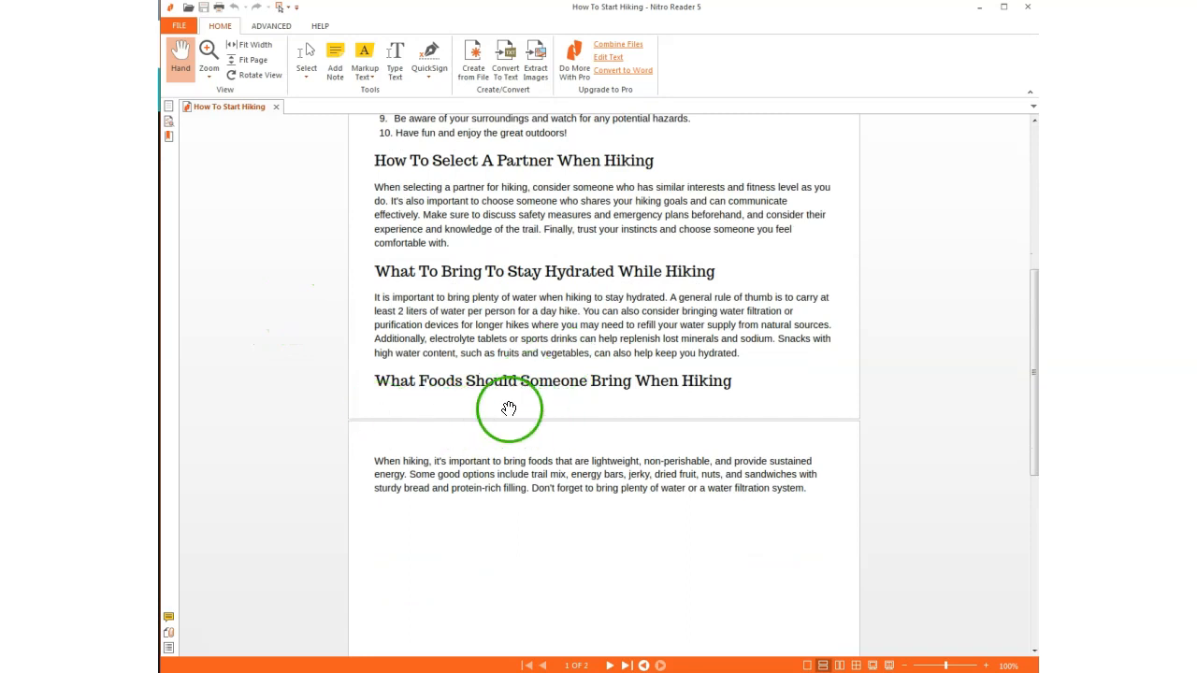
pyautogui.scroll(2, 534, 444)
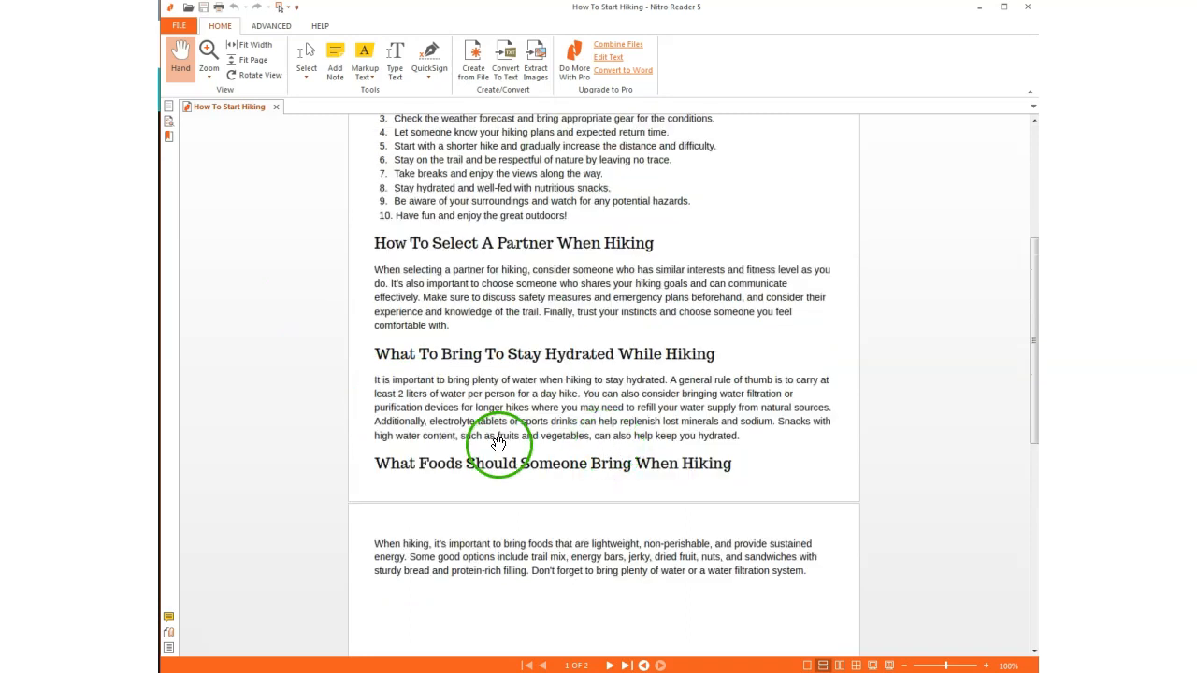
pyautogui.scroll(-1, 510, 451)
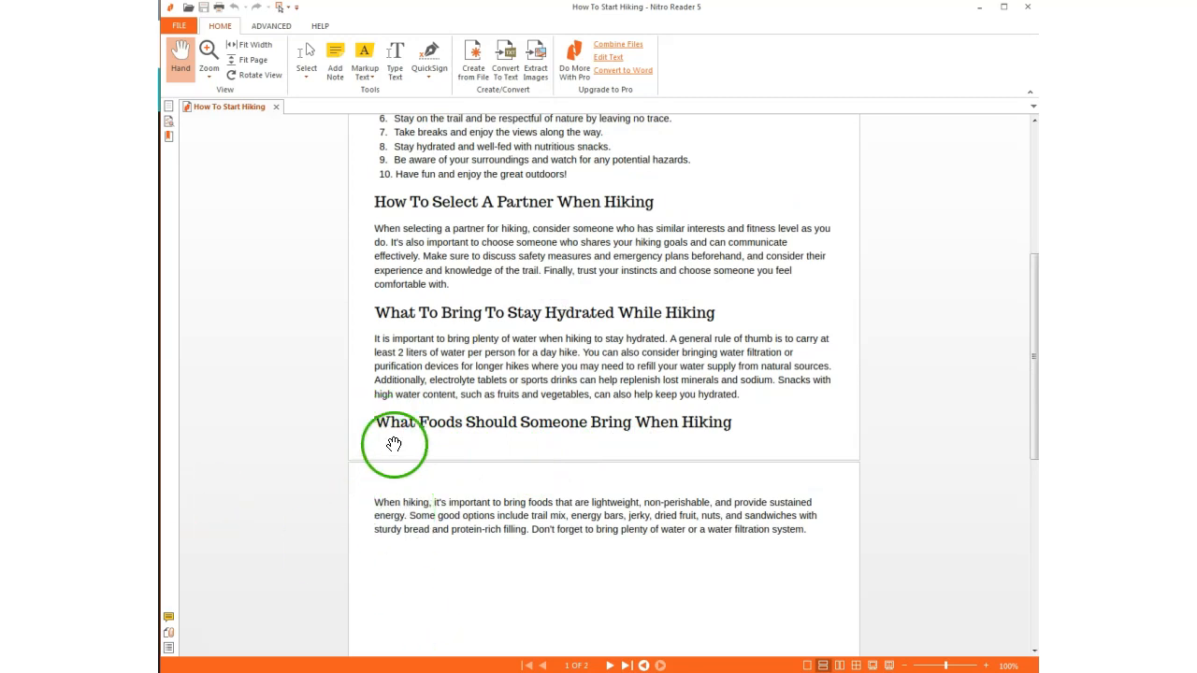
pyautogui.click(572, 672)
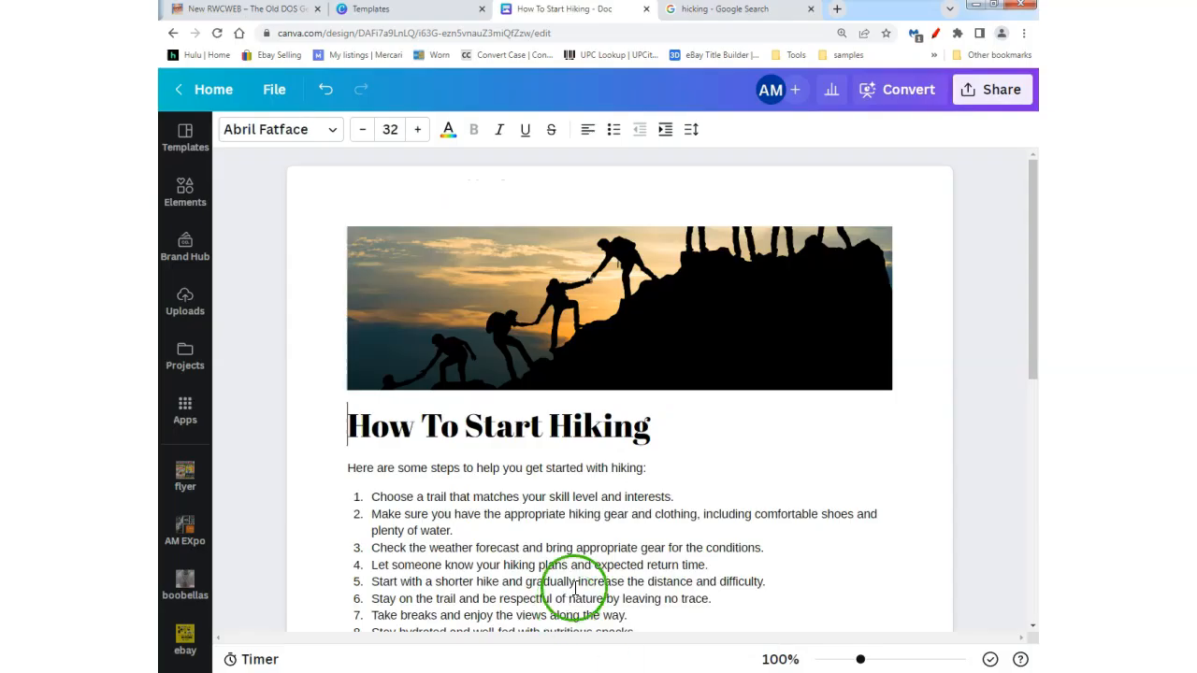
pyautogui.click(527, 672)
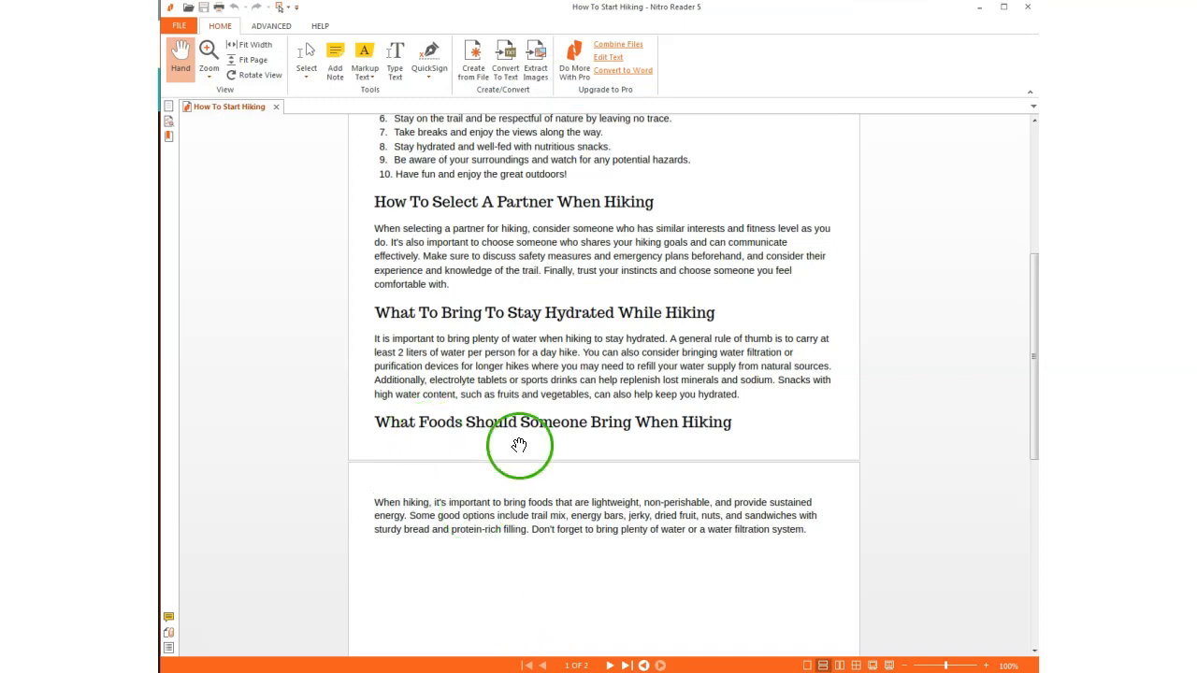
# Switch back to Canva and insert two blank lines above the "What Foods Should Someone Bring When Hiking" heading.
pyautogui.click(572, 672)
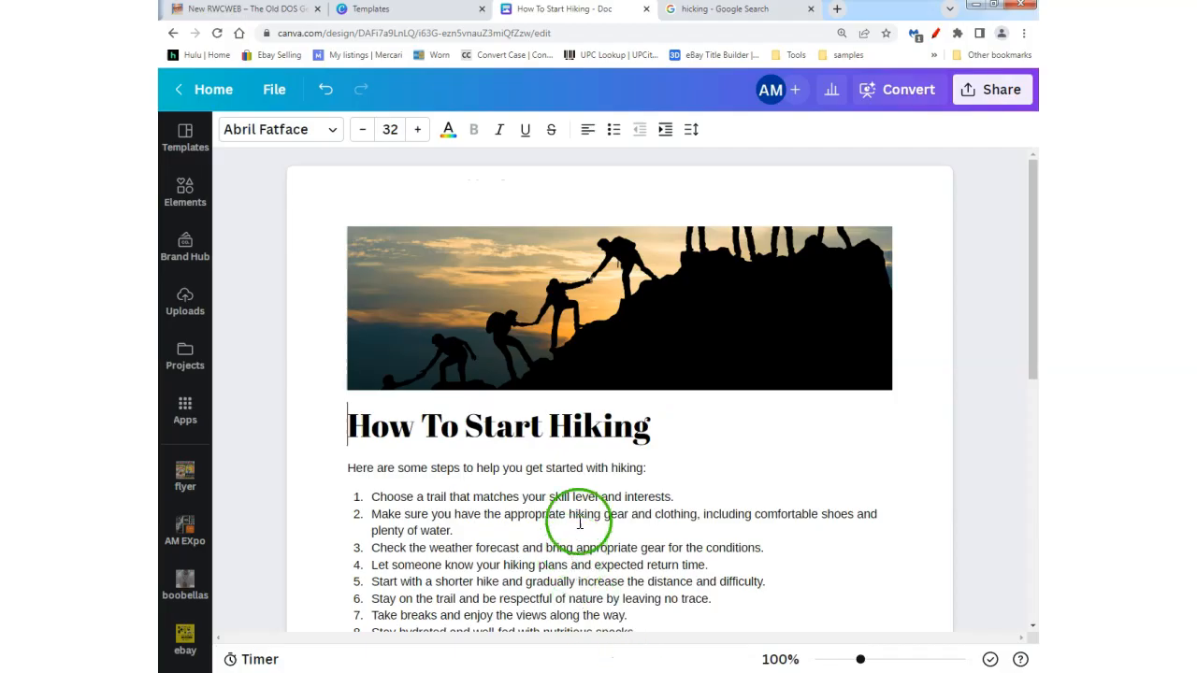
pyautogui.scroll(-10, 576, 481)
pyautogui.click(344, 438)
pyautogui.click(528, 672)
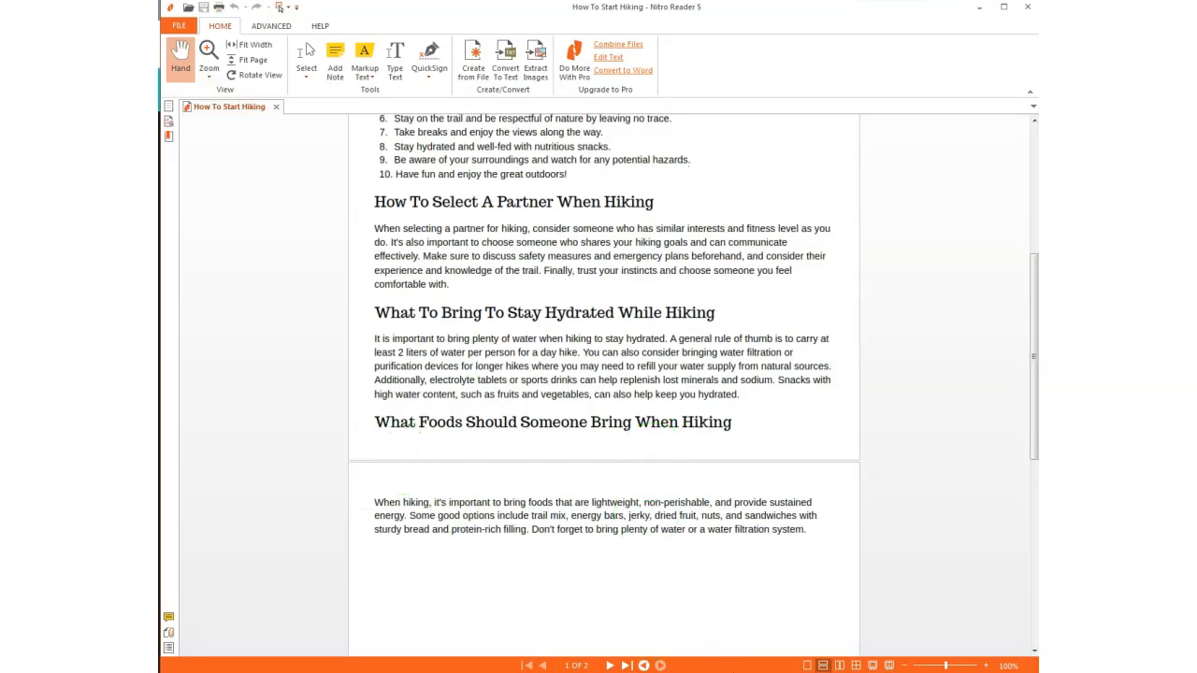
pyautogui.click(687, 672)
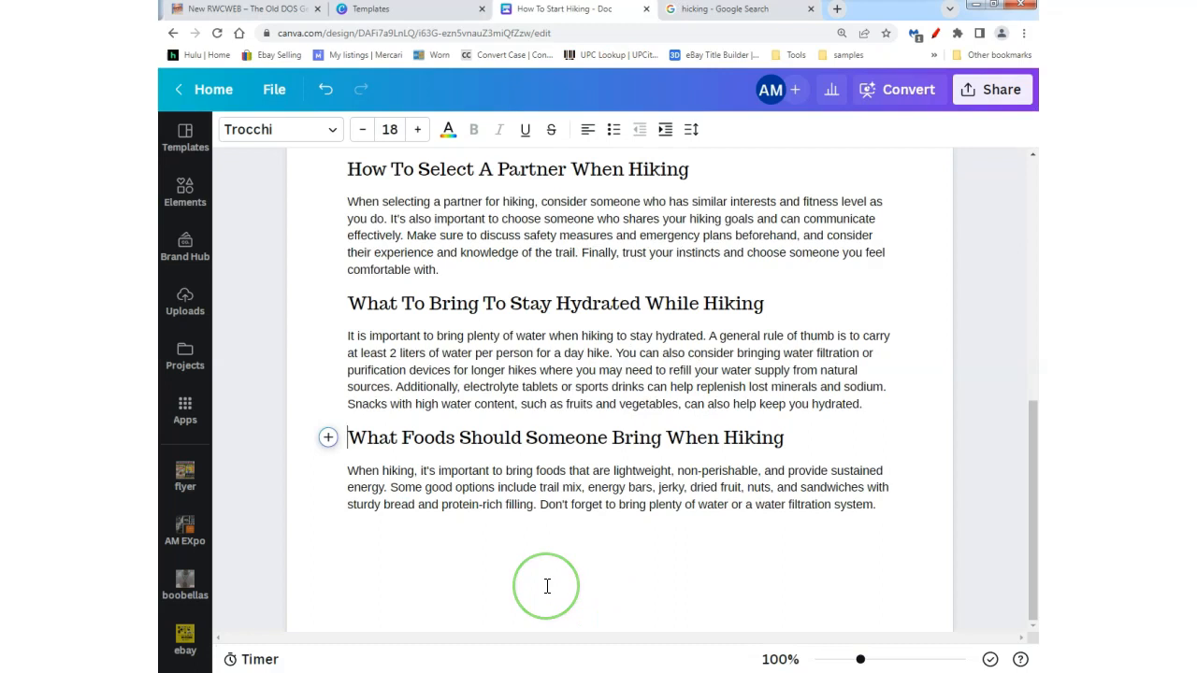
pyautogui.press('Return')
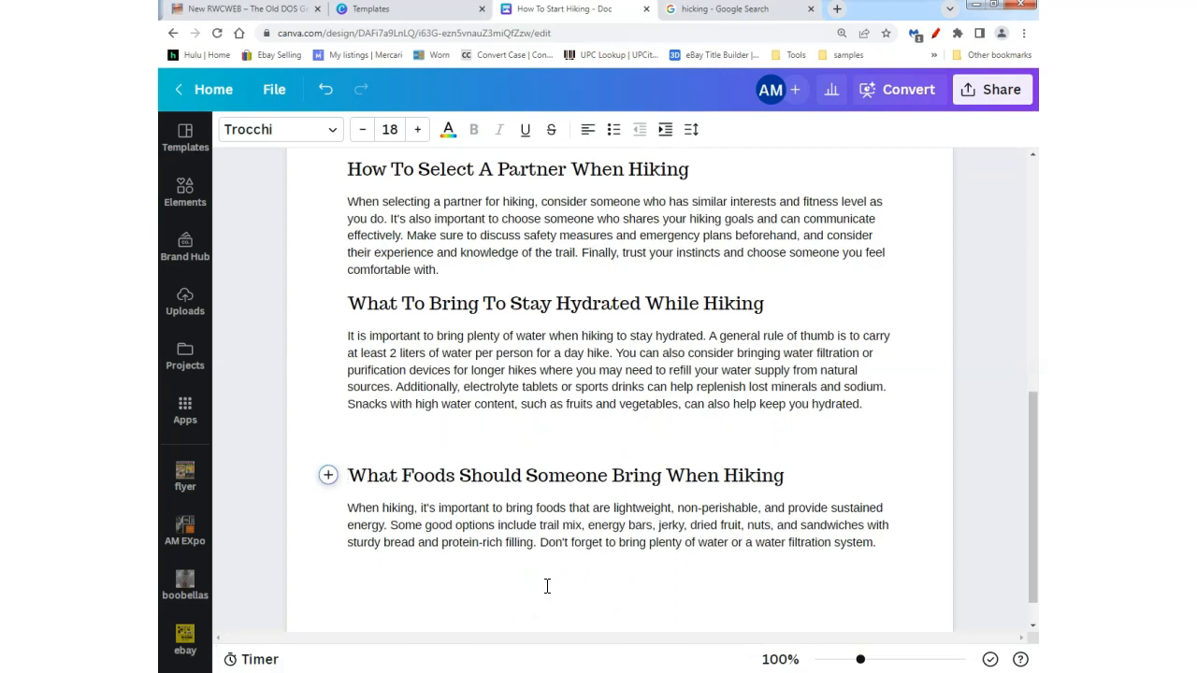
pyautogui.press('Return')
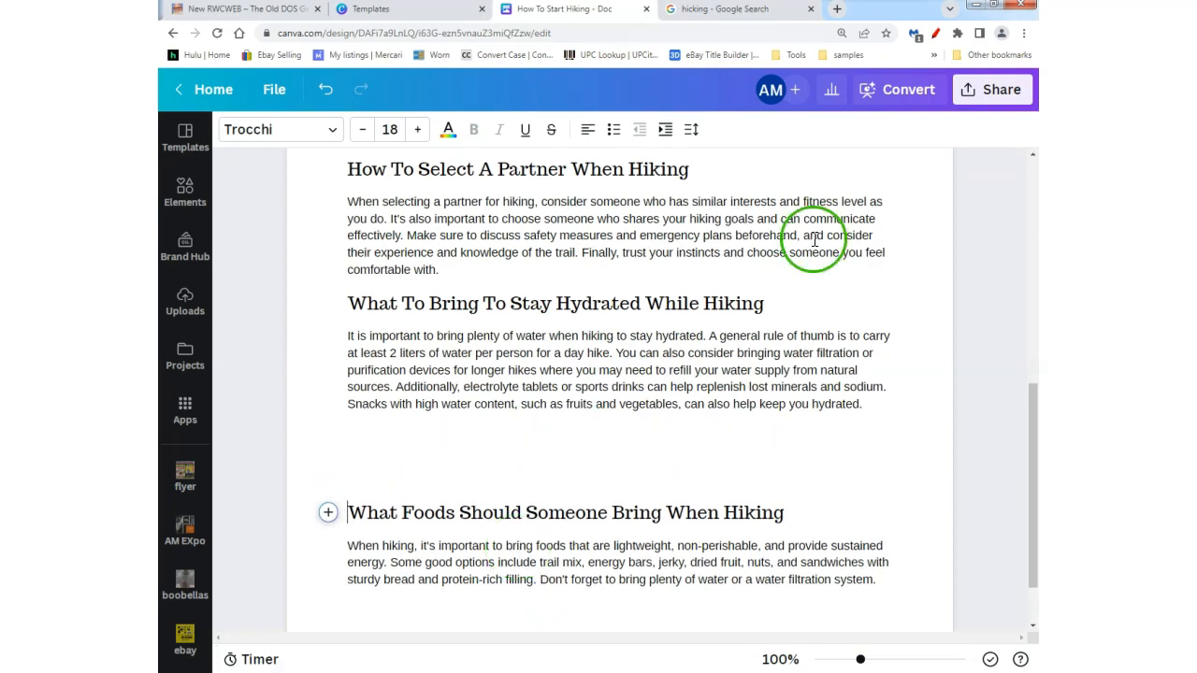
# Close the old How To Start Hiking PDF and its reader, and download the revised document as a Letter-size PDF Standard.
pyautogui.click(963, 93)
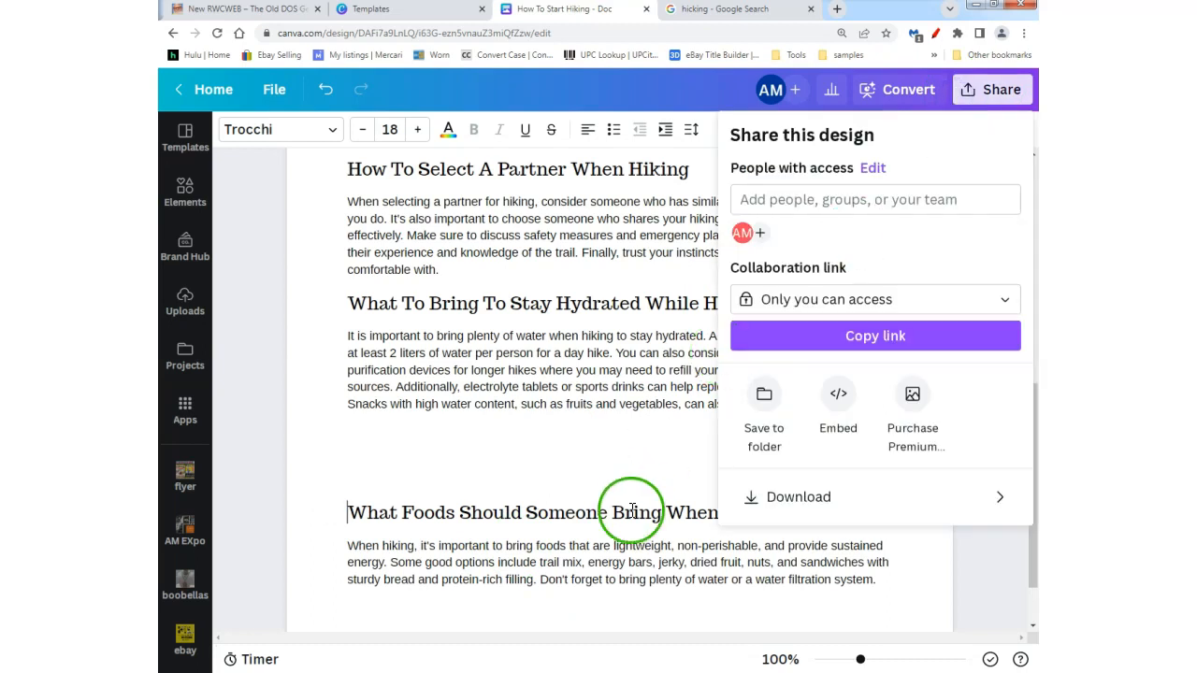
pyautogui.click(598, 671)
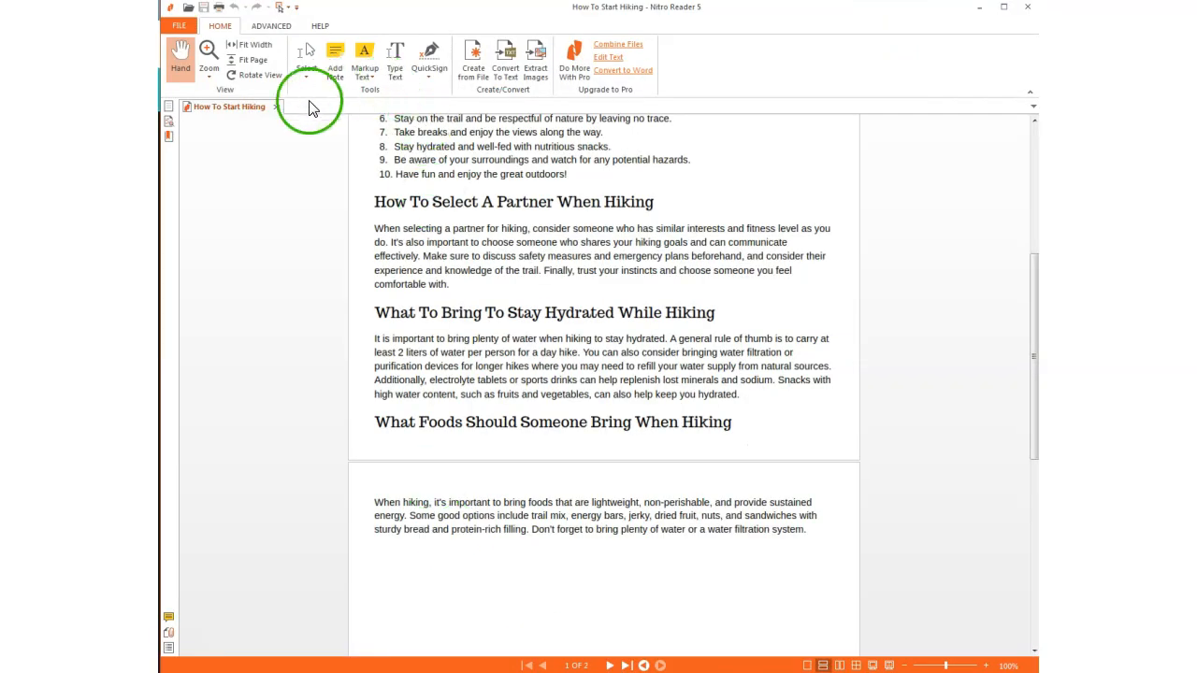
pyautogui.click(276, 107)
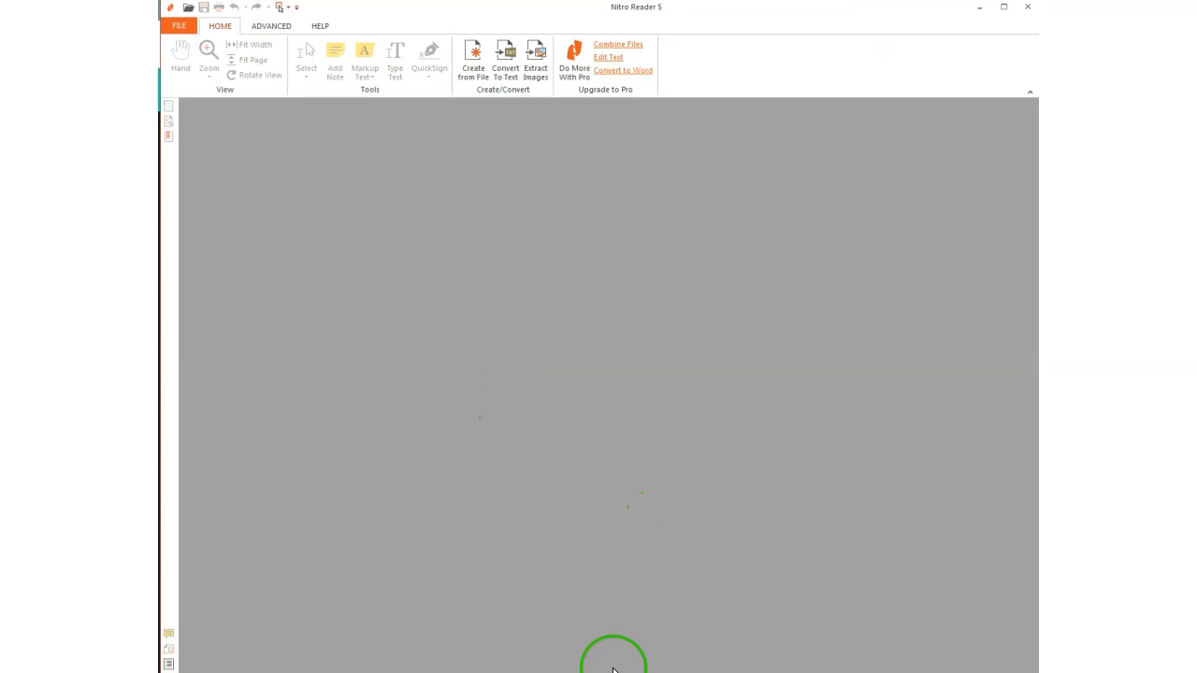
pyautogui.click(1028, 7)
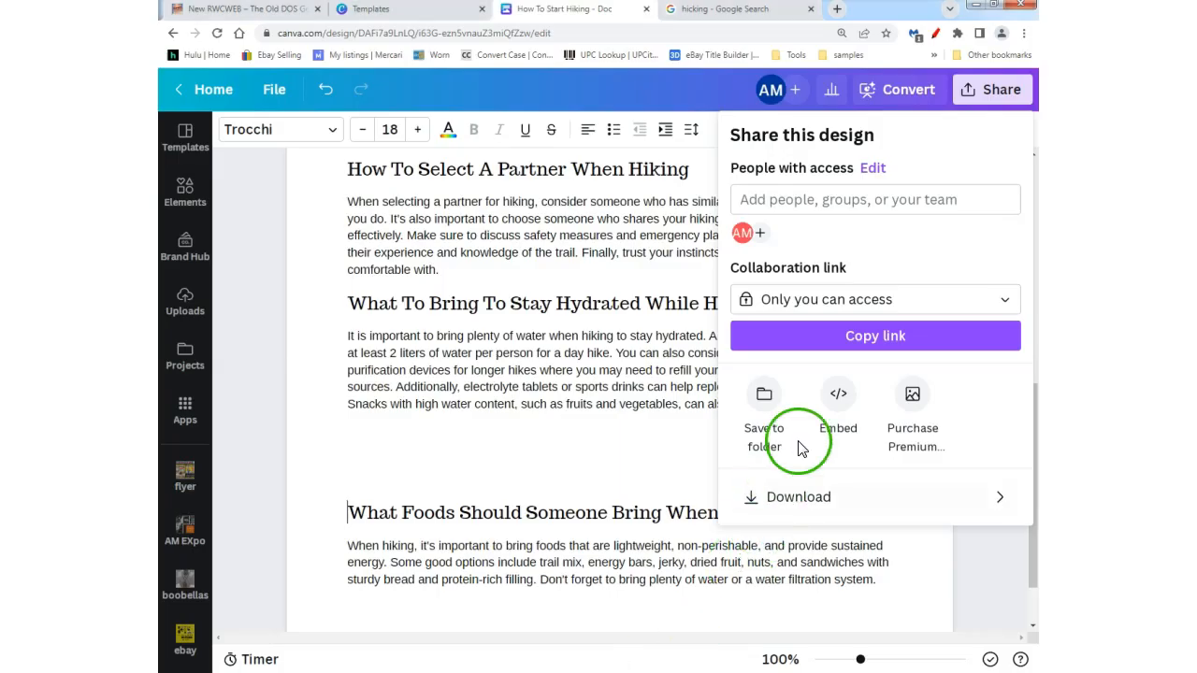
pyautogui.click(794, 495)
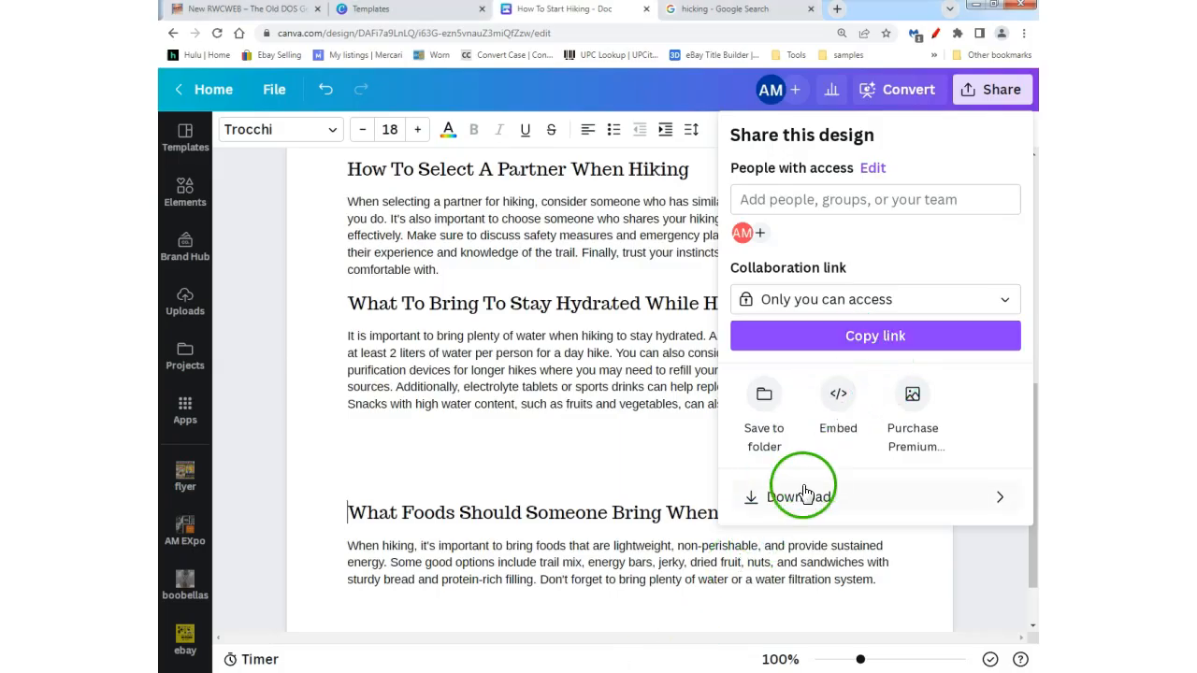
pyautogui.click(800, 356)
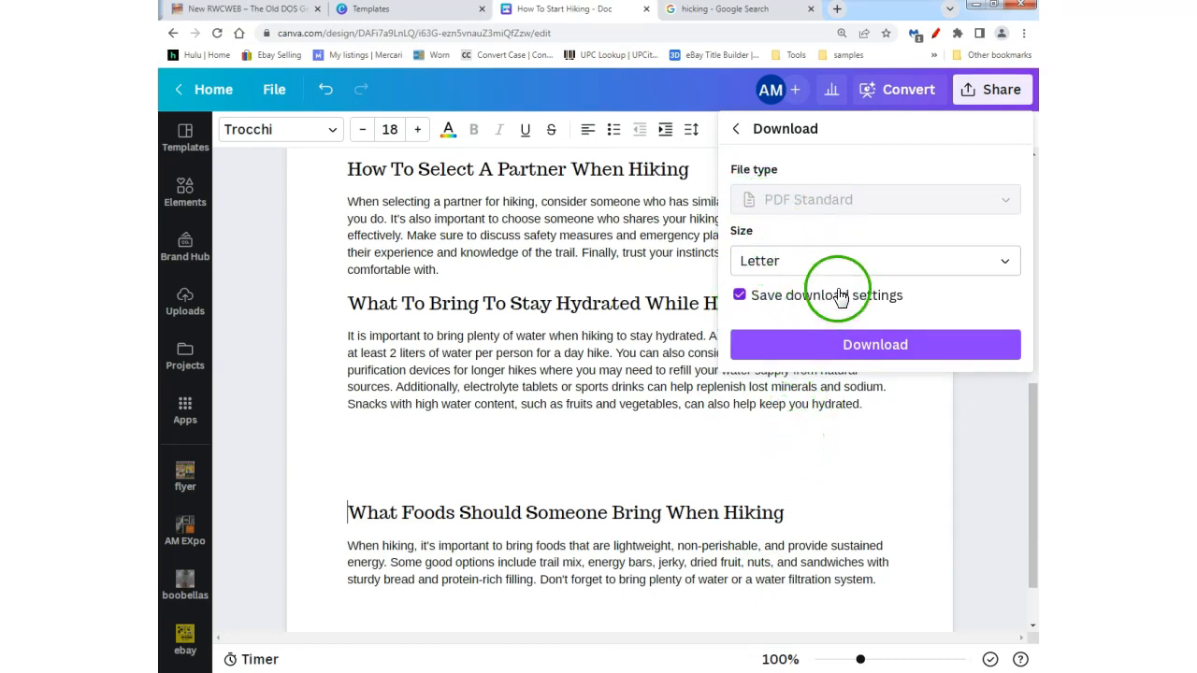
pyautogui.click(836, 343)
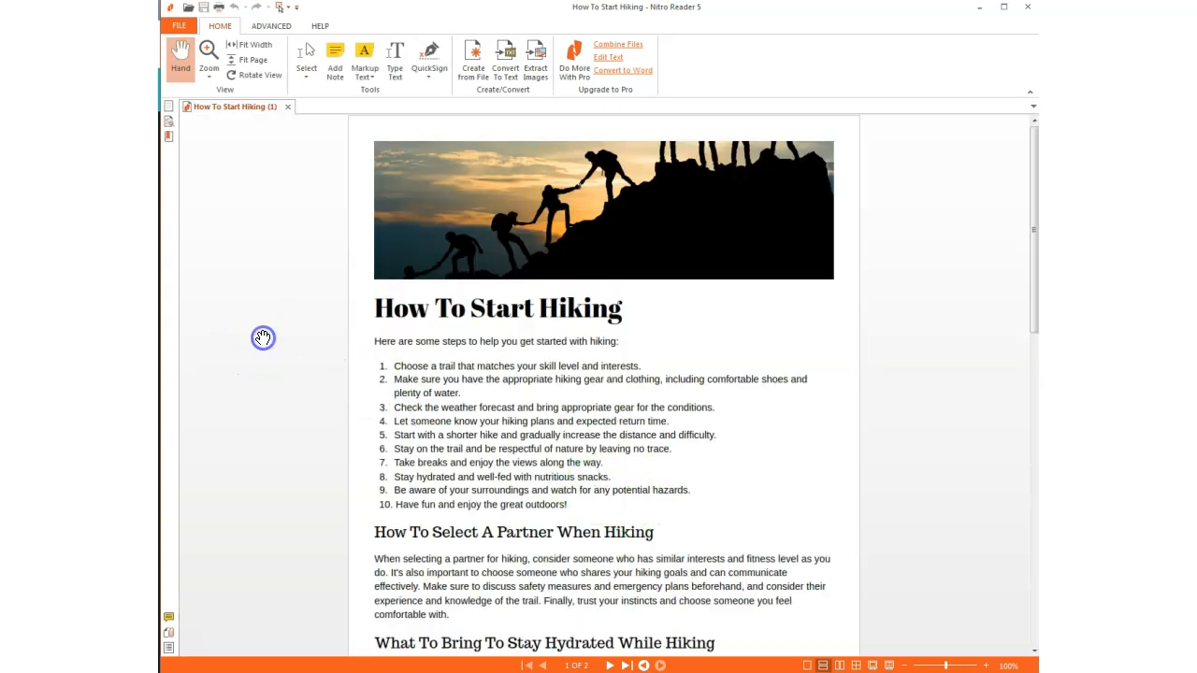
# Examine the new PDF's page break and where the "What Foods Should Someone Bring When Hiking" section falls.
pyautogui.scroll(-5, 263, 338)
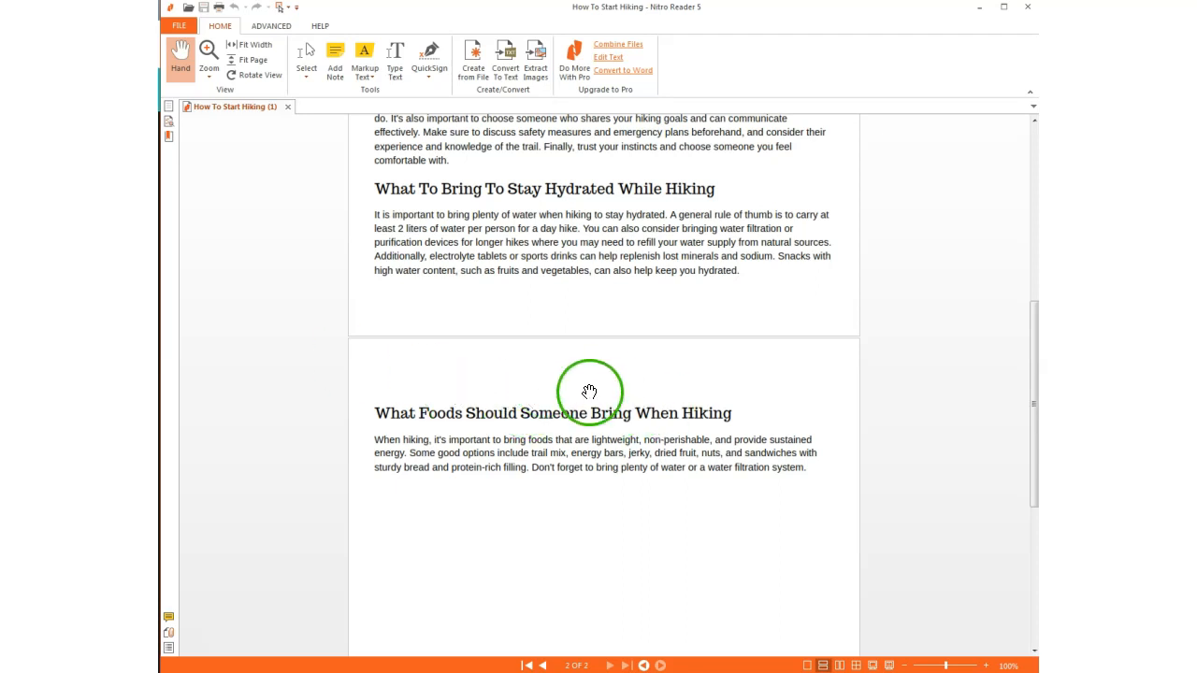
pyautogui.scroll(3, 515, 396)
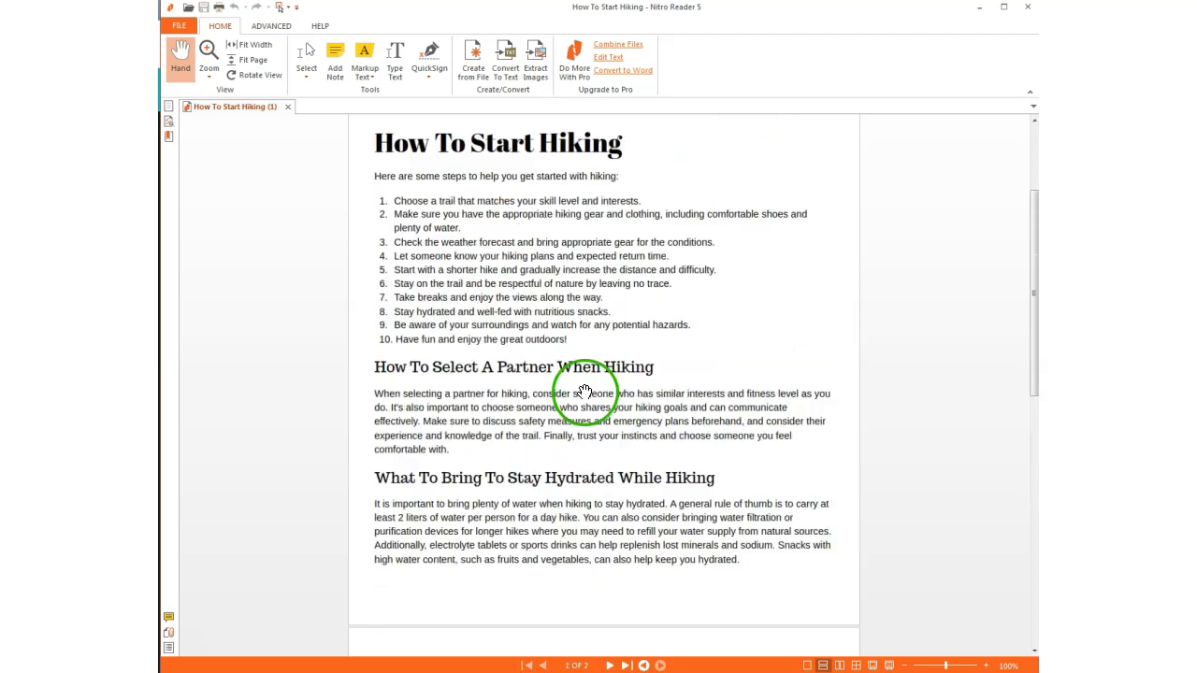
pyautogui.scroll(1, 582, 391)
pyautogui.scroll(1, 579, 379)
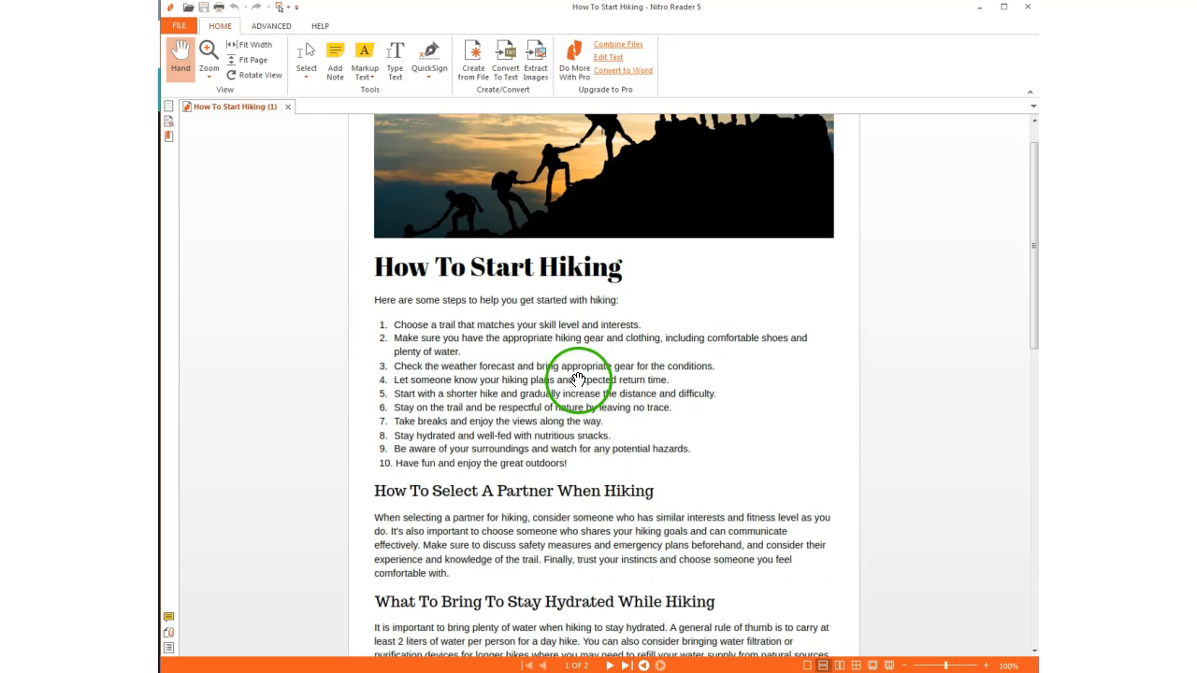
pyautogui.scroll(1, 580, 380)
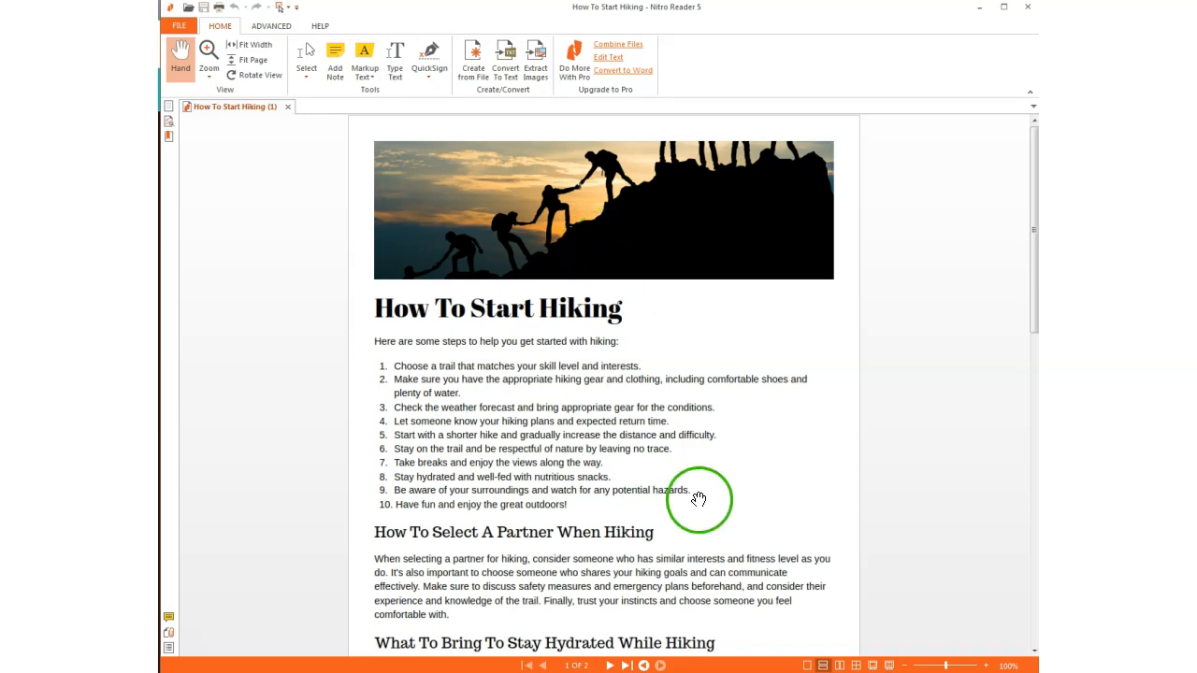
pyautogui.scroll(-8, 623, 497)
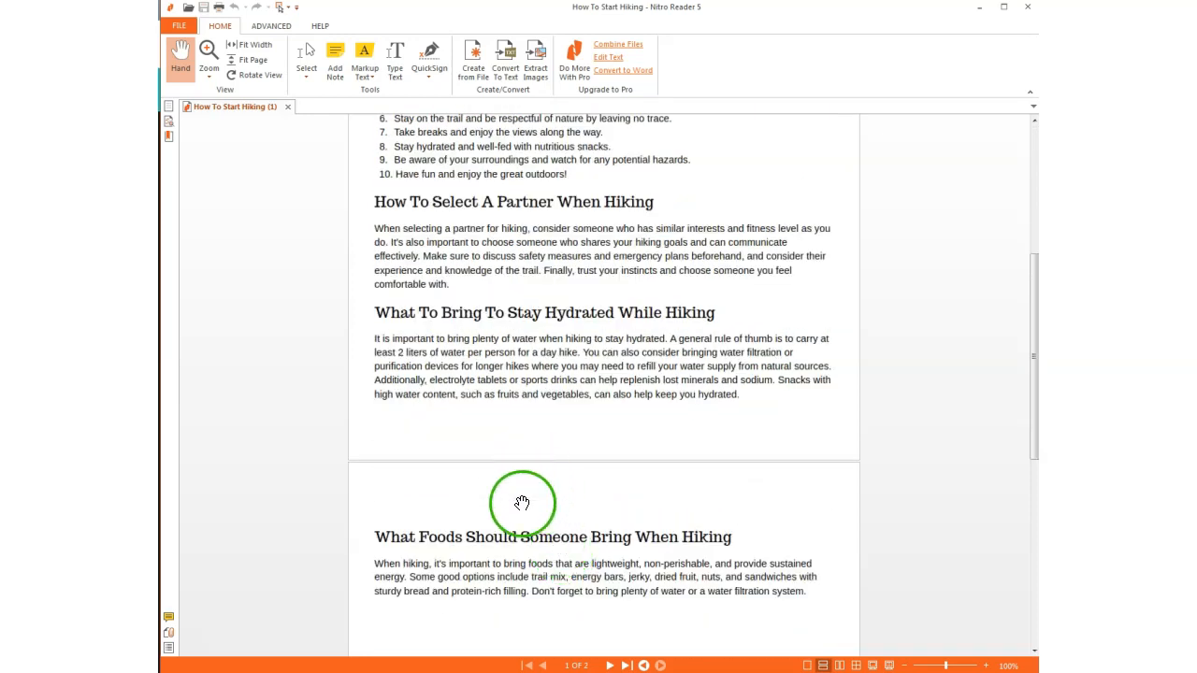
pyautogui.scroll(-3, 574, 471)
pyautogui.scroll(-3, 561, 463)
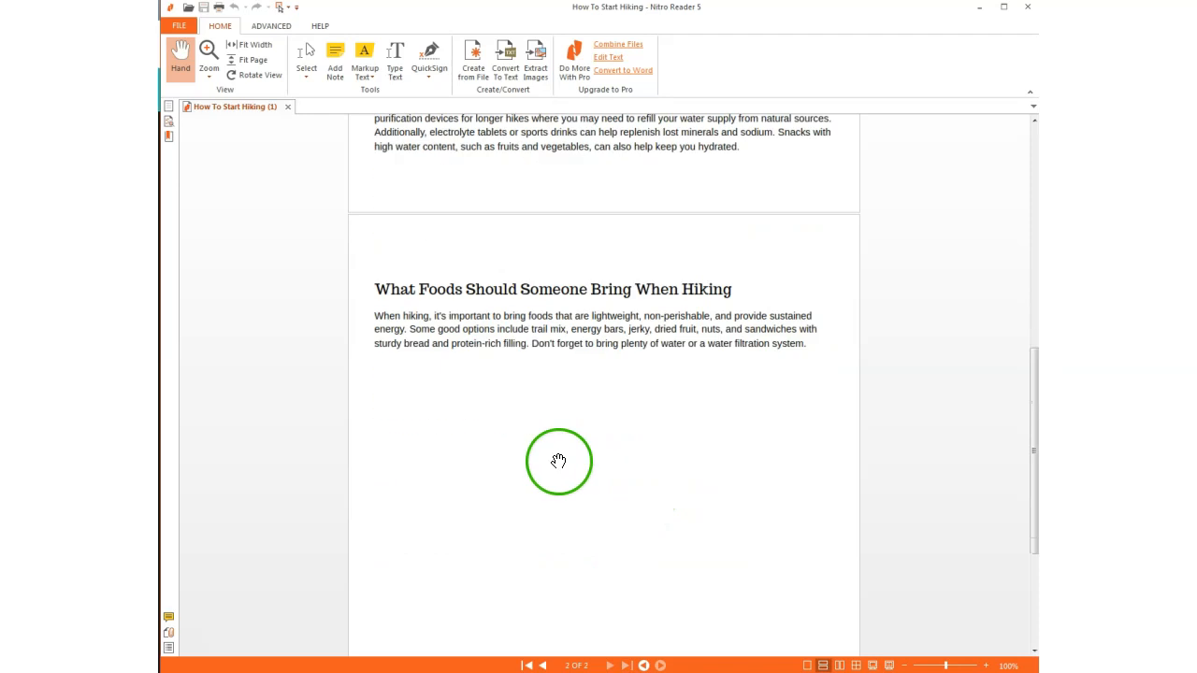
pyautogui.scroll(5, 603, 473)
pyautogui.scroll(5, 606, 467)
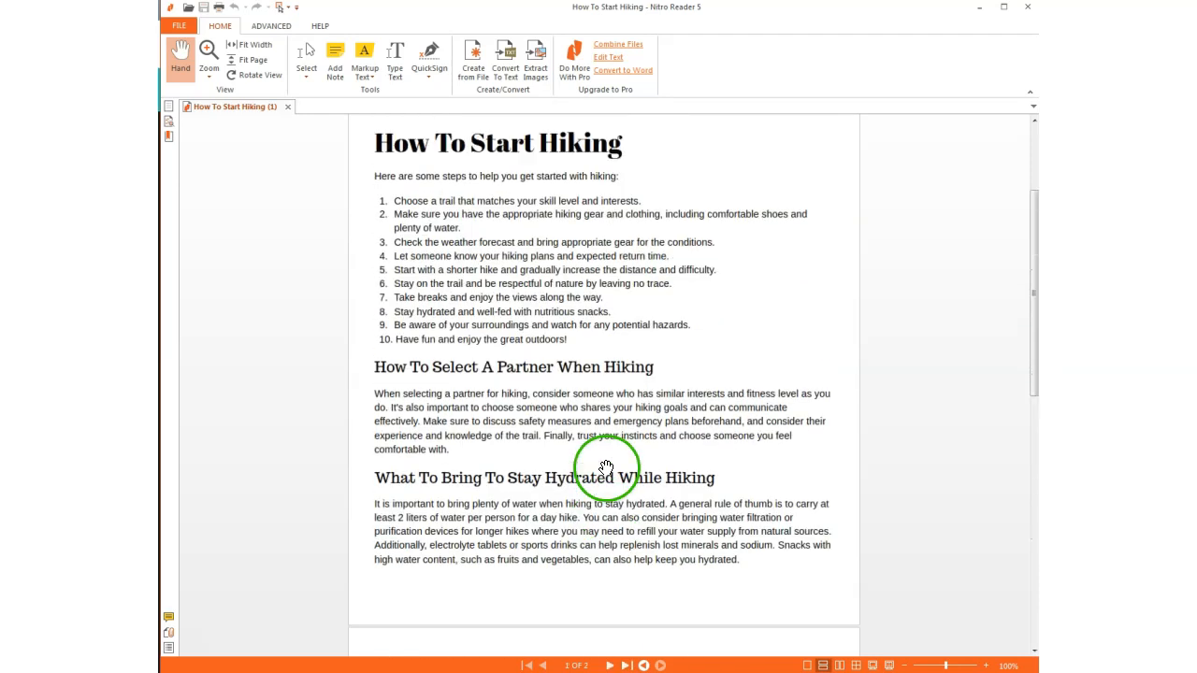
# Switch back to Canva, dismiss the download notice and compare the document's continuous layout with the paginated PDF.
pyautogui.click(655, 672)
pyautogui.click(1002, 202)
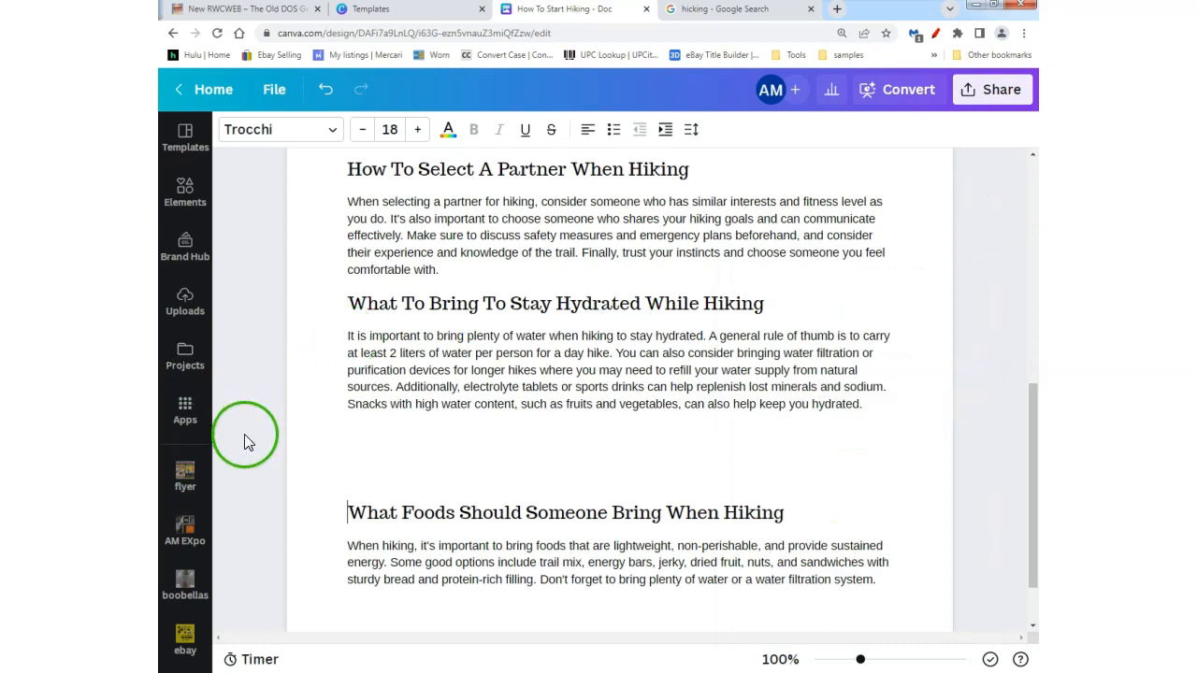
pyautogui.scroll(-1, 253, 447)
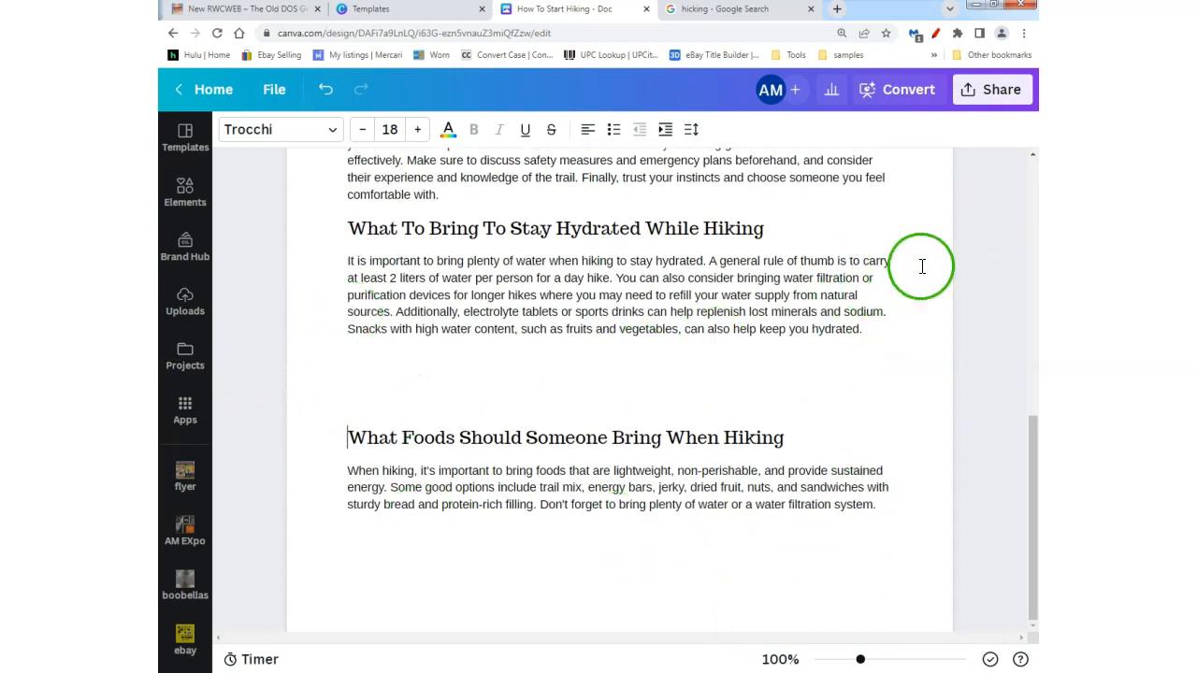
pyautogui.scroll(8, 984, 304)
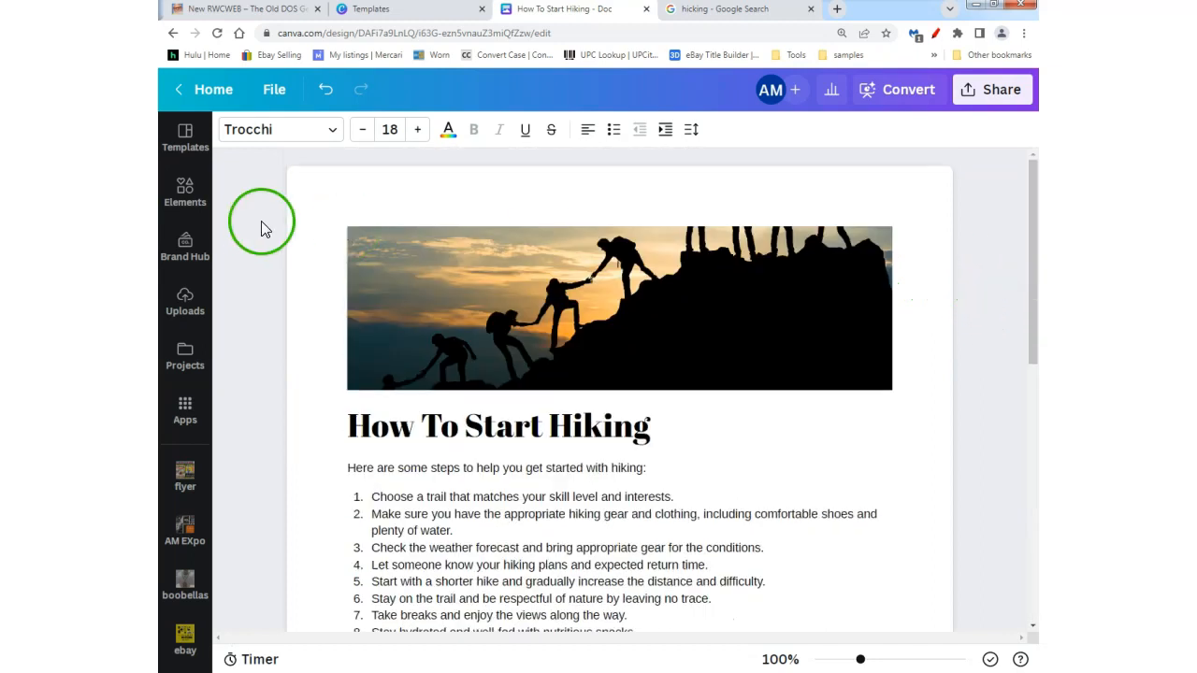
pyautogui.scroll(-3, 940, 266)
pyautogui.rightClick(940, 277)
pyautogui.click(984, 194)
pyautogui.scroll(-5, 997, 333)
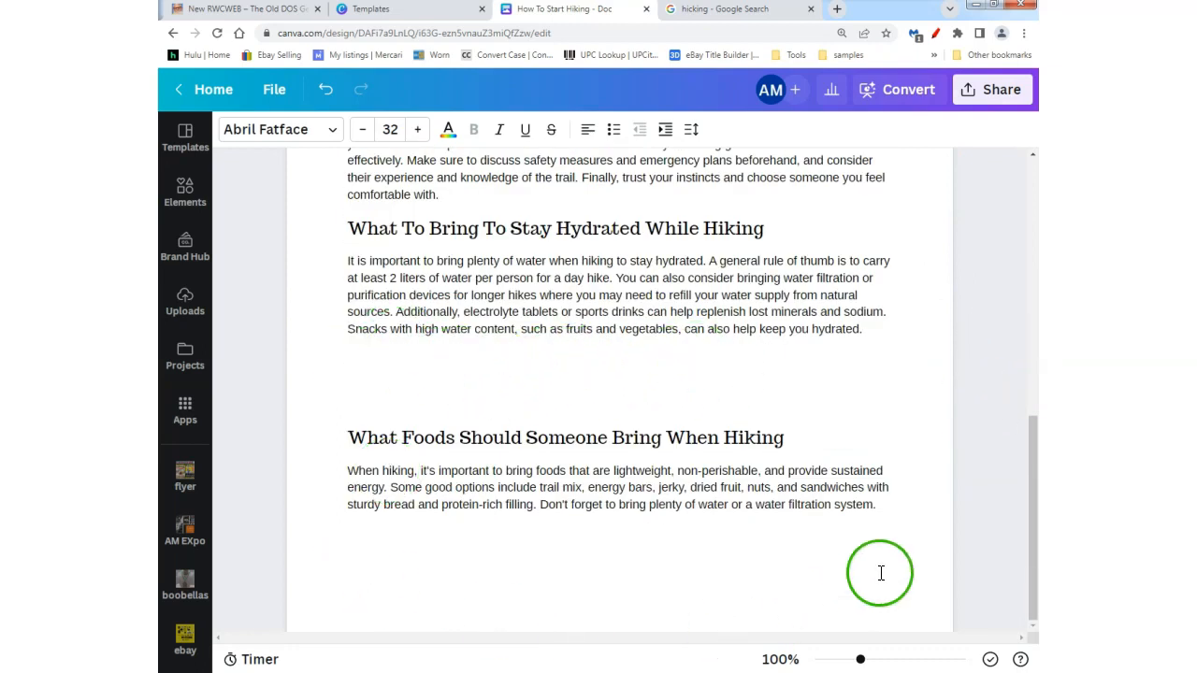
pyautogui.scroll(2, 1020, 473)
pyautogui.scroll(4, 1010, 464)
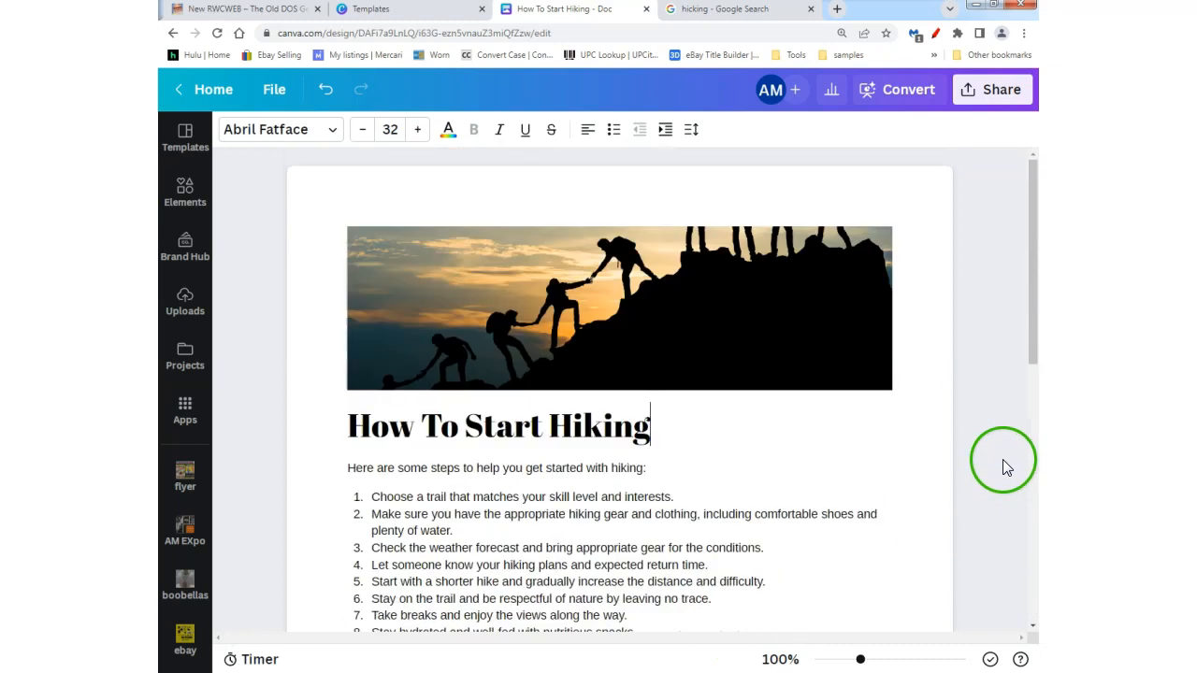
pyautogui.scroll(-5, 1003, 459)
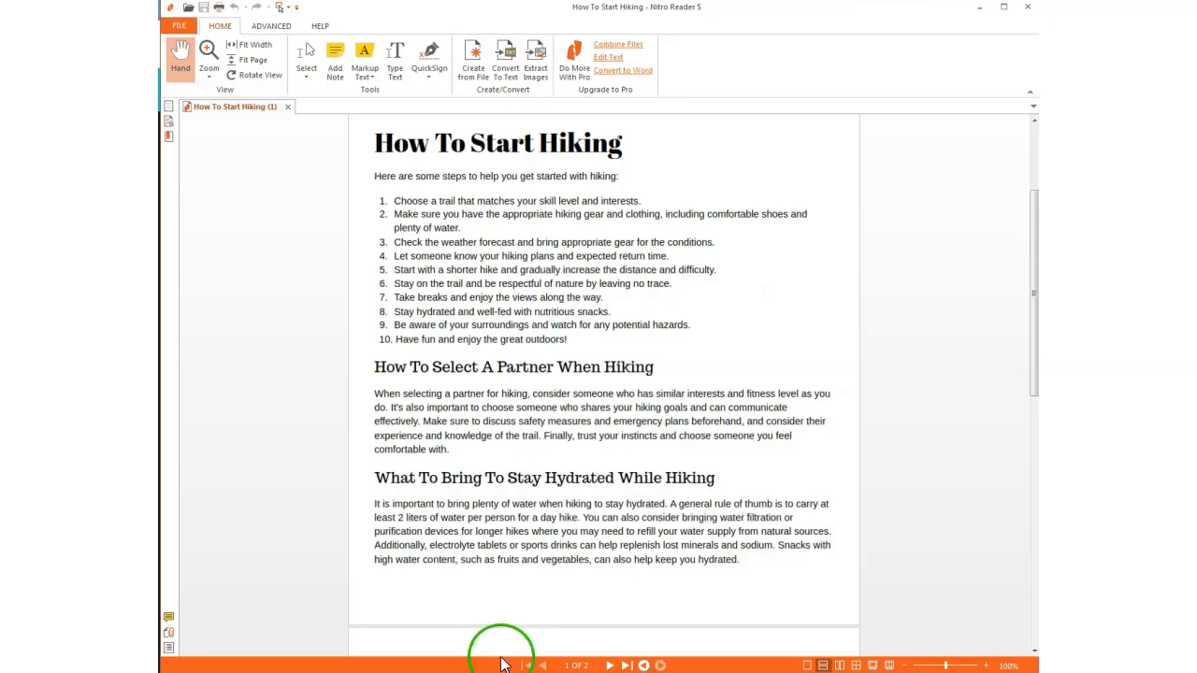
pyautogui.scroll(-2, 441, 548)
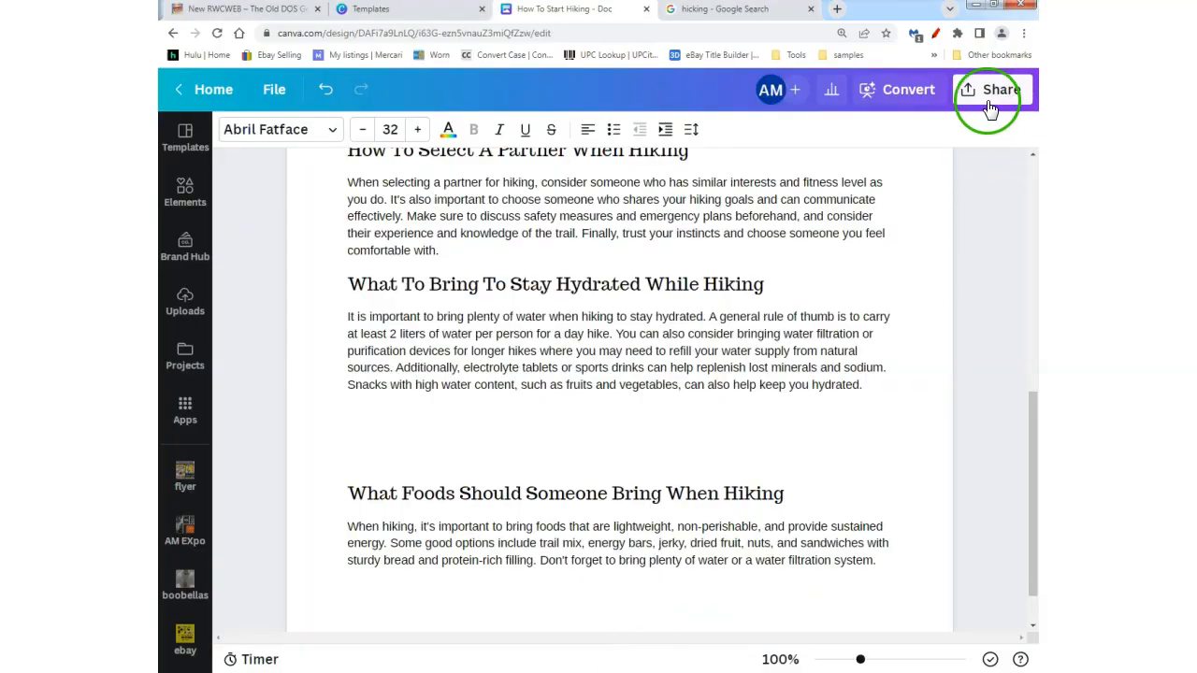
# Remove the two blank lines above the "What Foods Should Someone Bring When Hiking" heading.
pyautogui.click(968, 97)
pyautogui.click(355, 431)
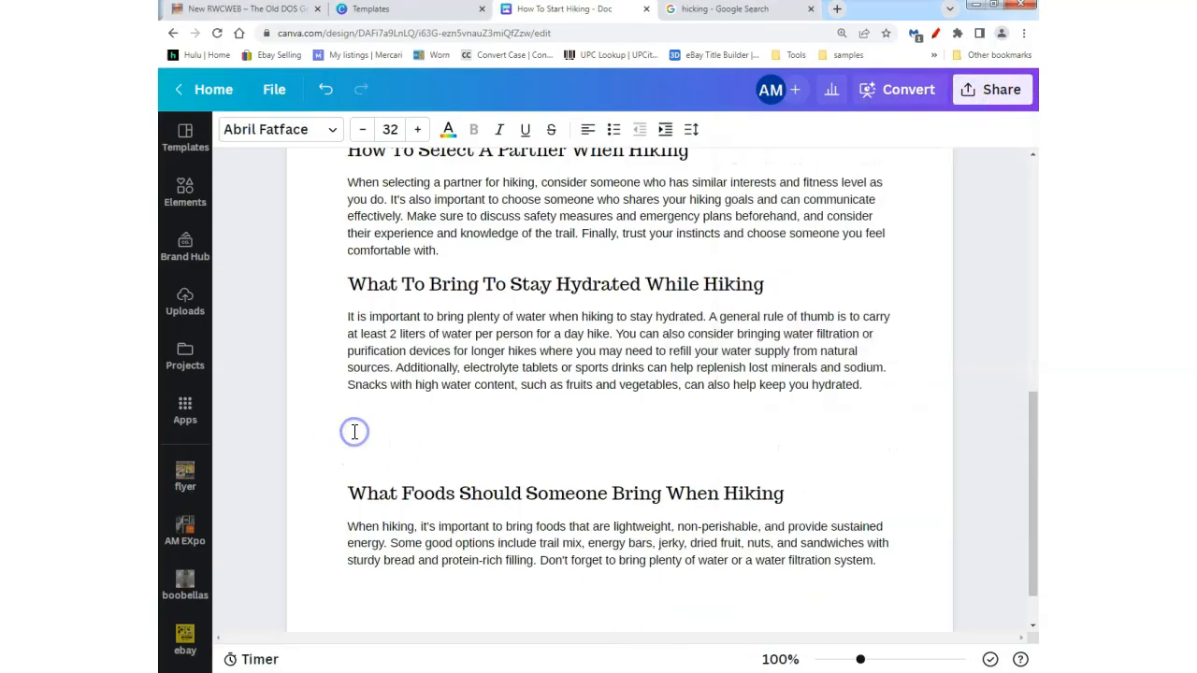
pyautogui.click(348, 493)
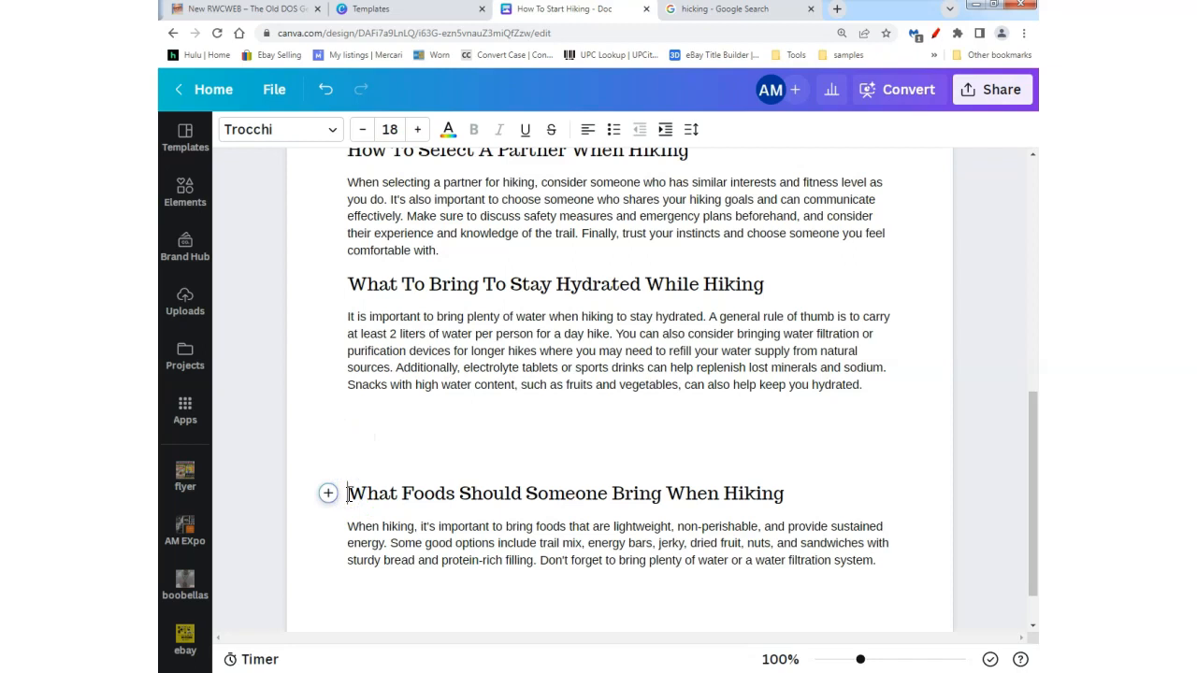
pyautogui.press('BackSpace')
pyautogui.press('BackSpace')
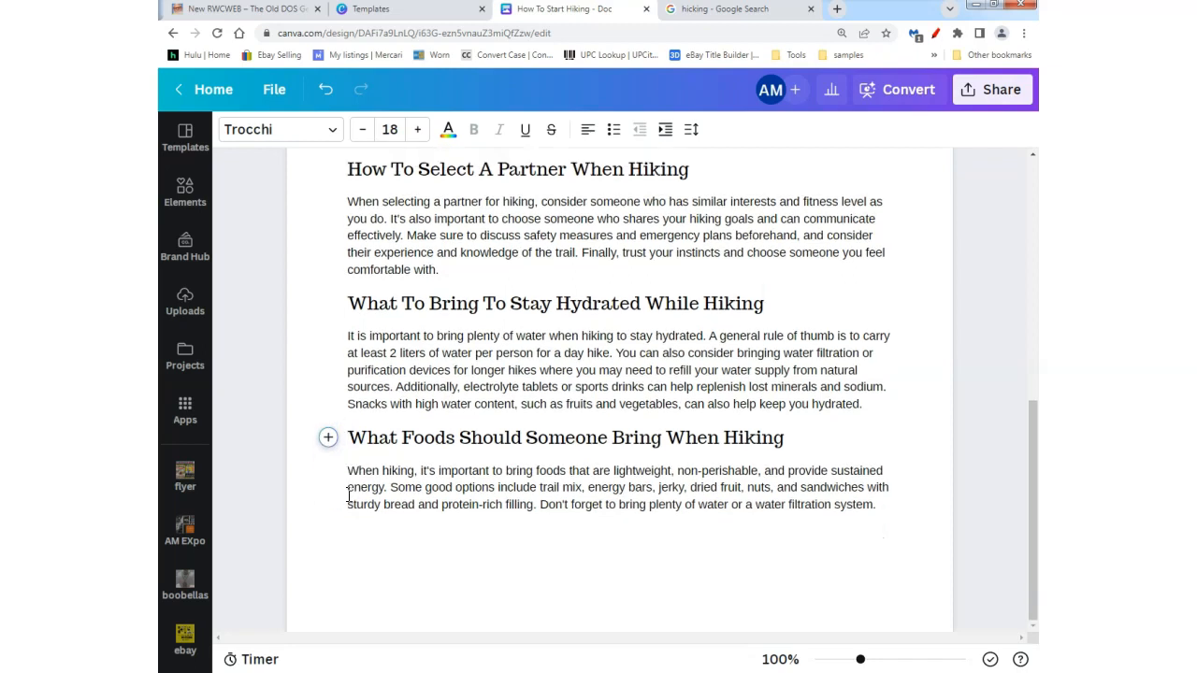
# Download the document again as PDF Standard, choosing a page size other than Letter.
pyautogui.click(971, 90)
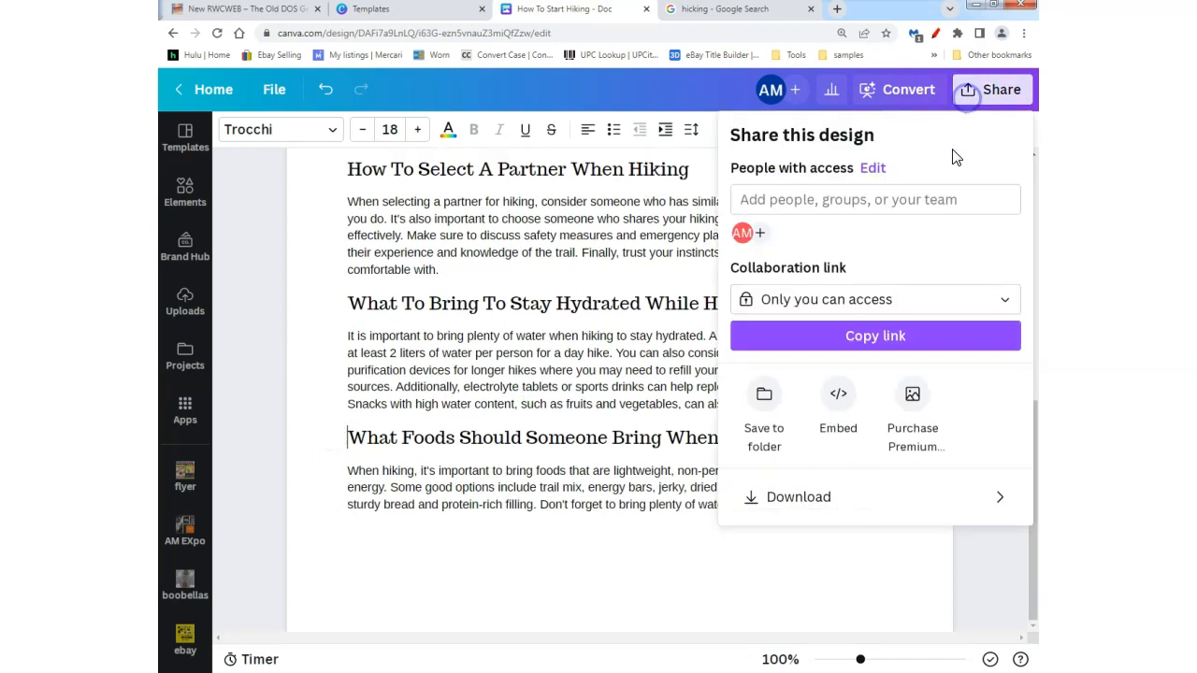
pyautogui.click(806, 497)
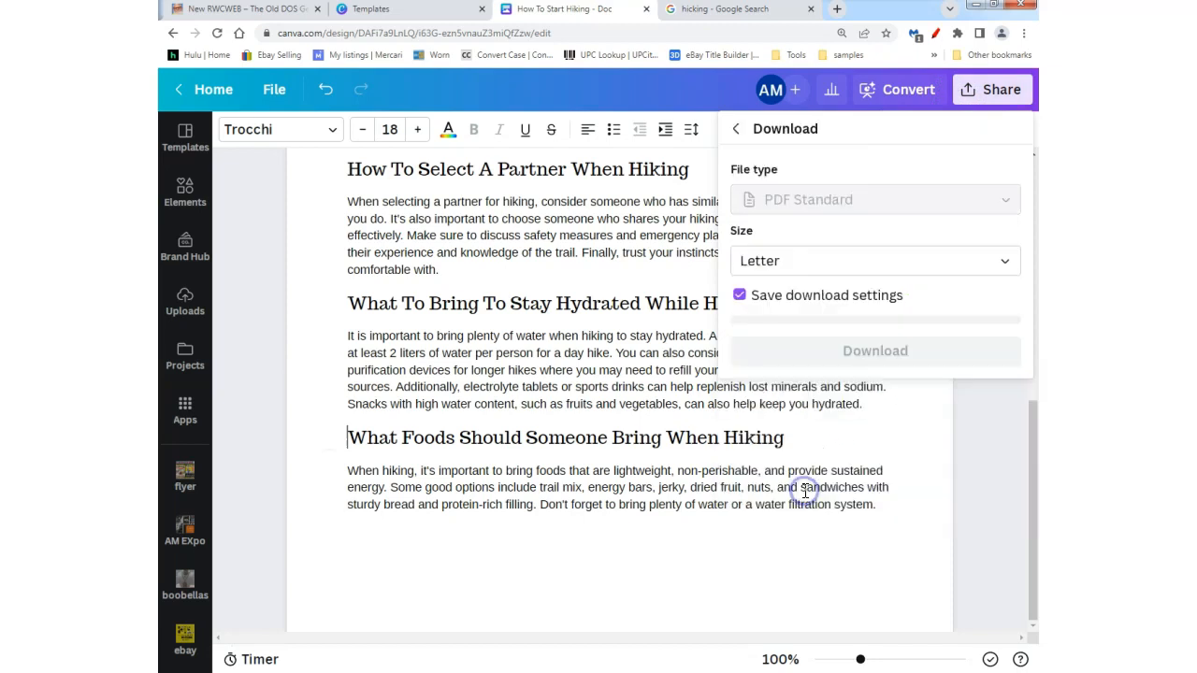
pyautogui.click(976, 261)
pyautogui.click(835, 304)
pyautogui.click(815, 345)
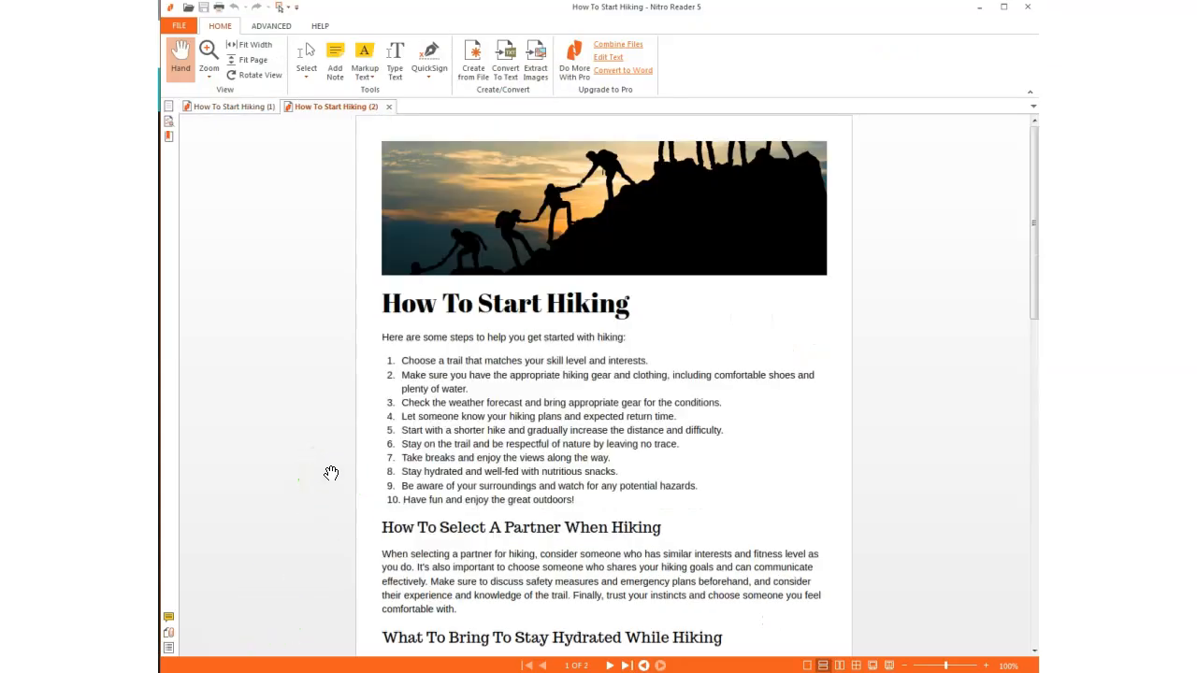
# Examine the page breaks in How To Start Hiking (2), compare them with How To Start Hiking (1), and switch back to Canva.
pyautogui.scroll(-5, 332, 467)
pyautogui.scroll(-10, 332, 451)
pyautogui.scroll(13, 332, 452)
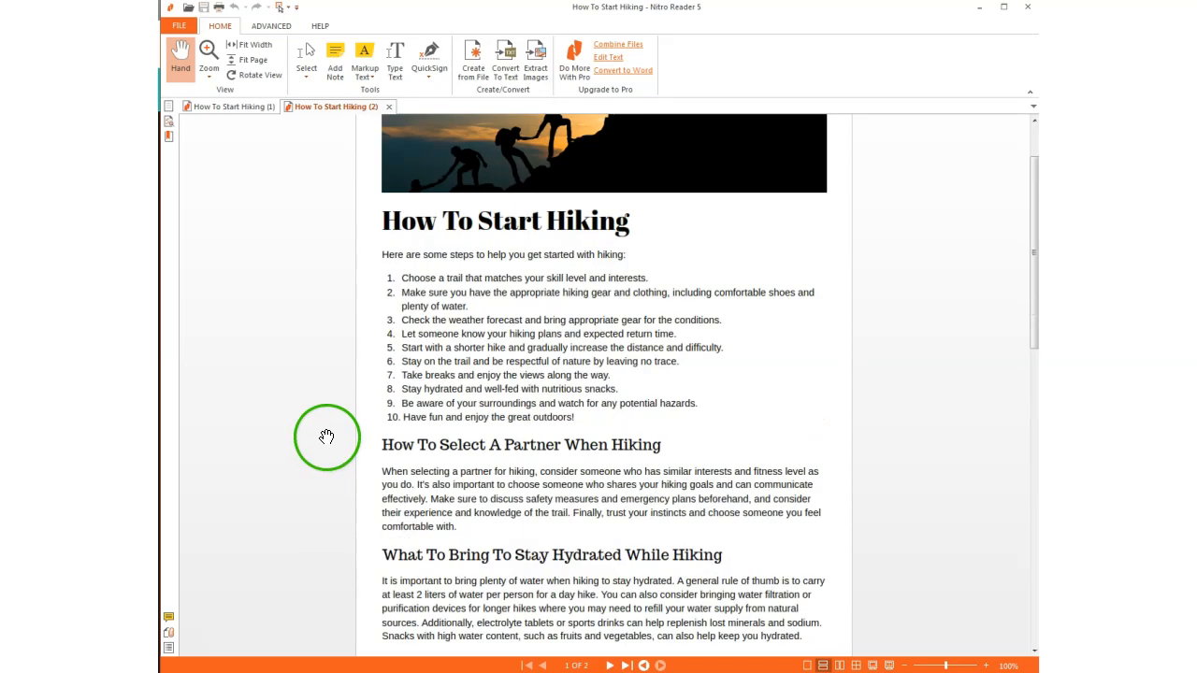
pyautogui.scroll(2, 326, 437)
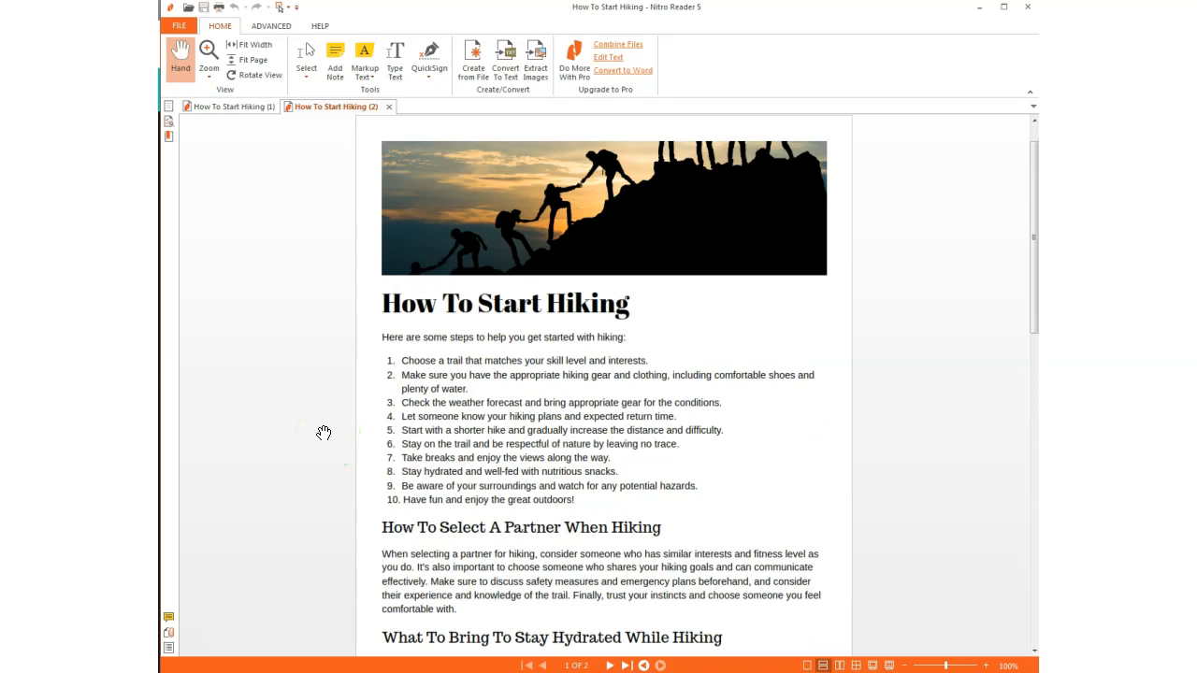
pyautogui.scroll(-3, 324, 433)
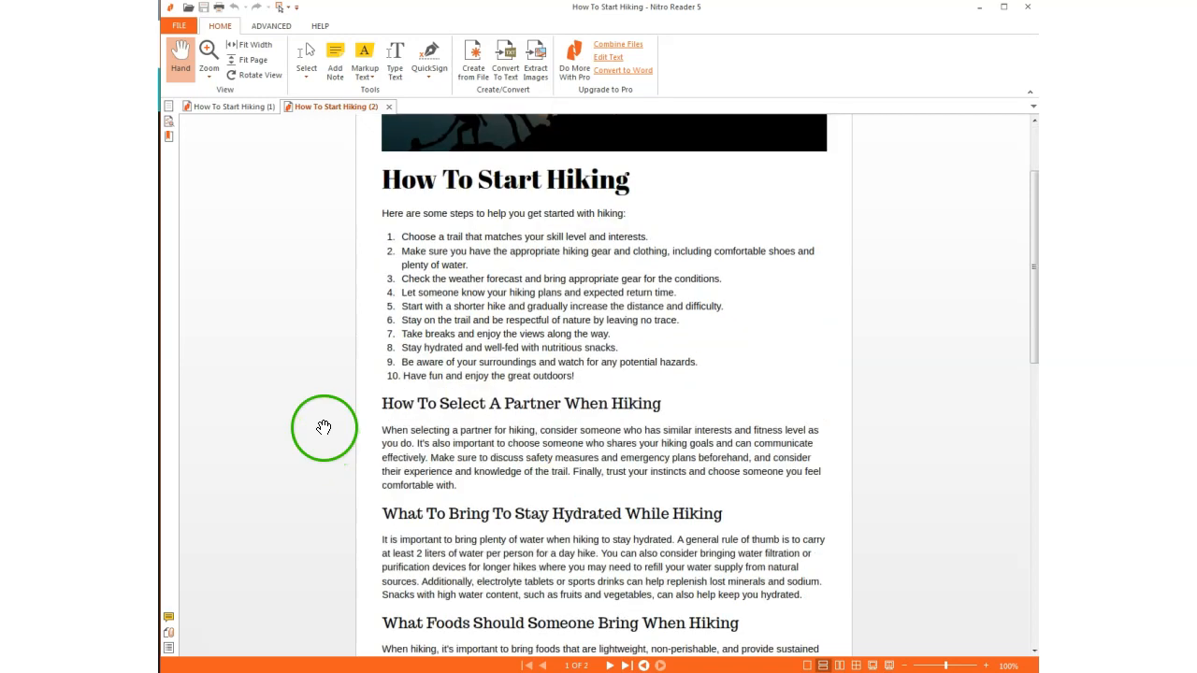
pyautogui.click(251, 109)
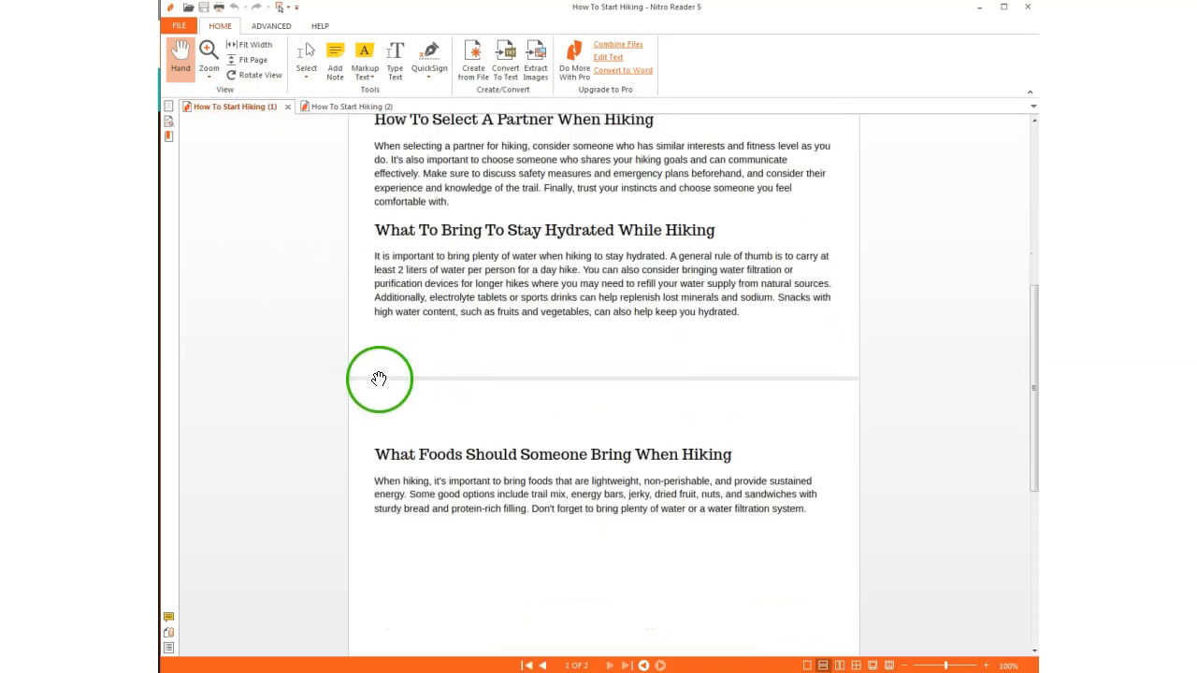
pyautogui.click(321, 107)
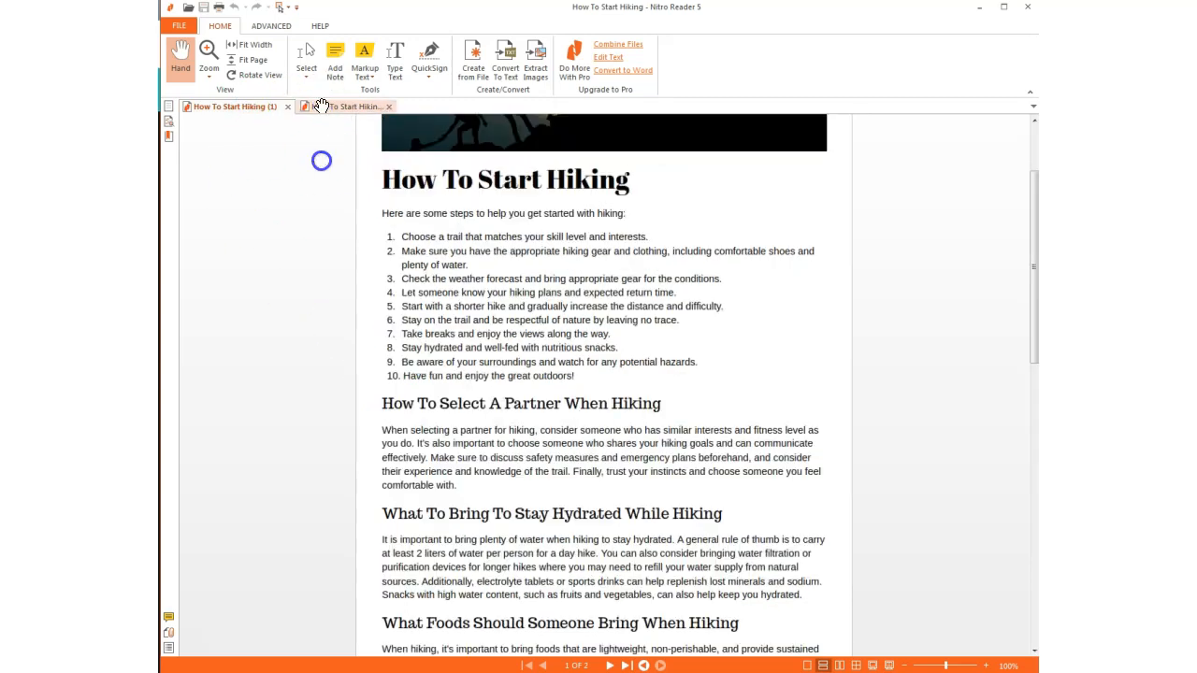
pyautogui.scroll(-11, 328, 281)
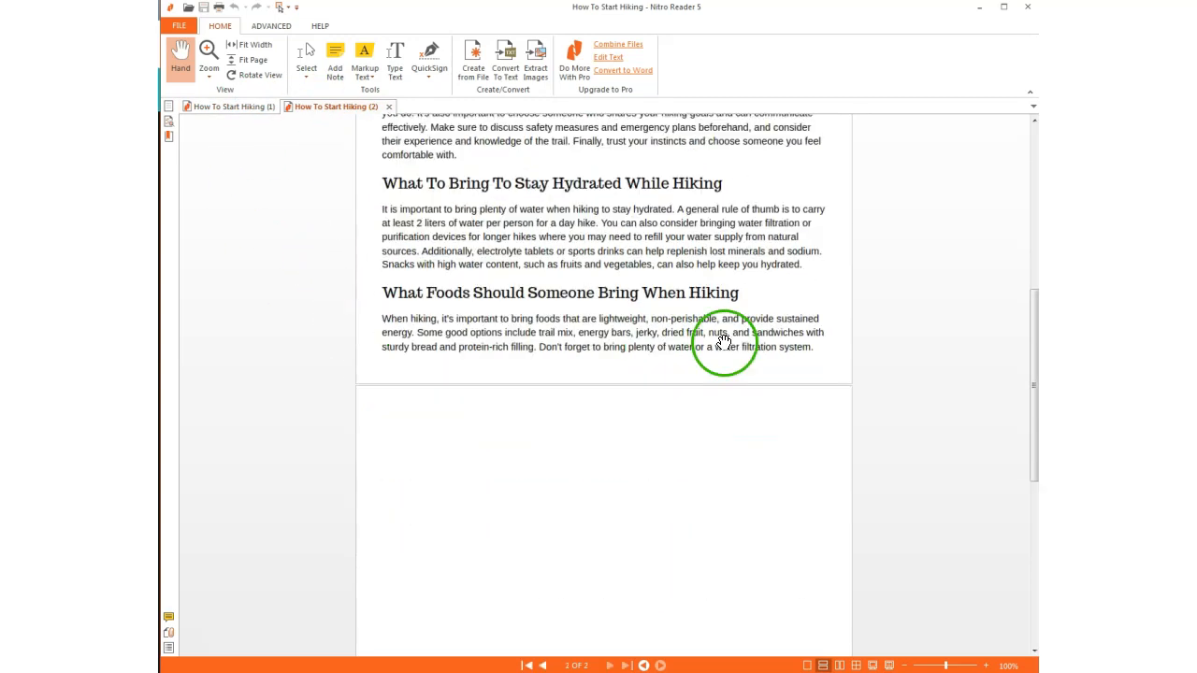
pyautogui.scroll(3, 954, 421)
pyautogui.rightClick(954, 423)
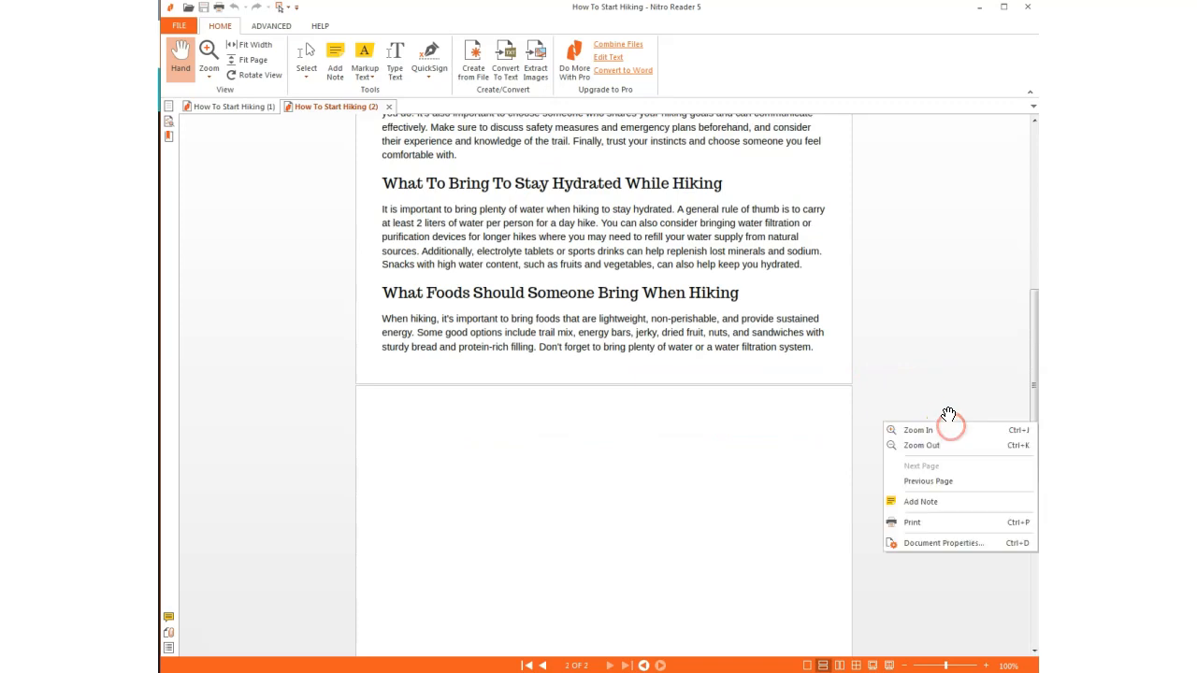
pyautogui.click(908, 379)
pyautogui.hotkey('alt', 'Tab')
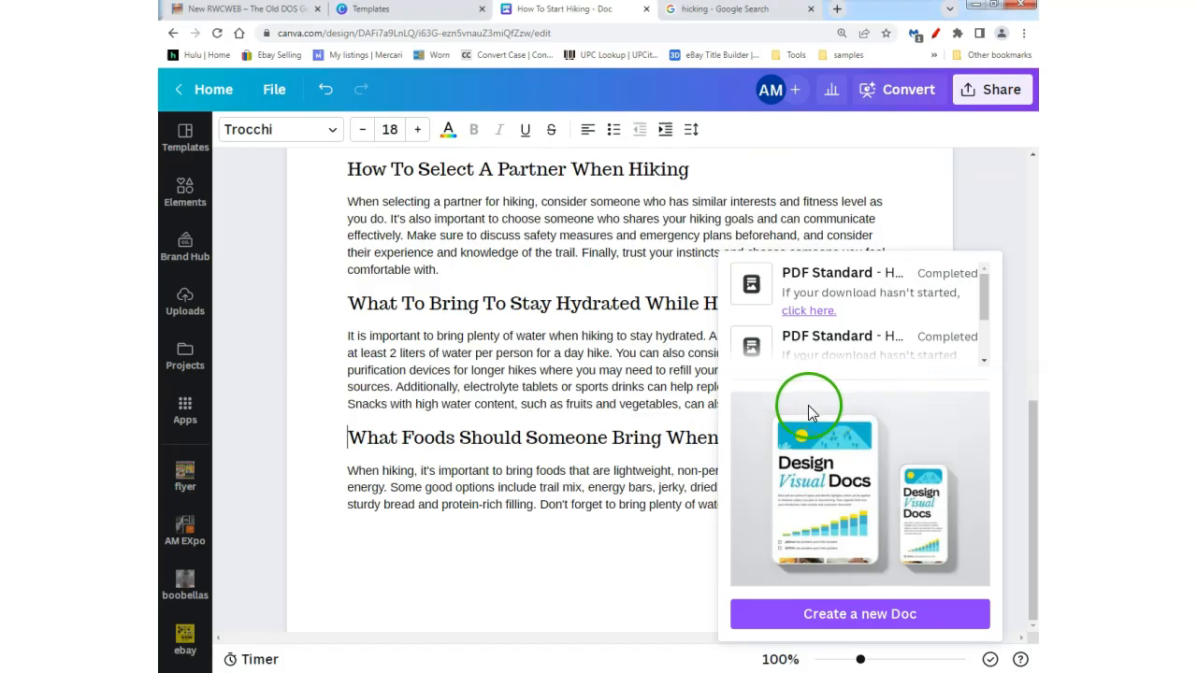
# Generate a section with Magic Write below the foods paragraph from the prompt "What To Do If You Get Injured While Hiking", correcting the misspelled "Injured".
pyautogui.click(1027, 250)
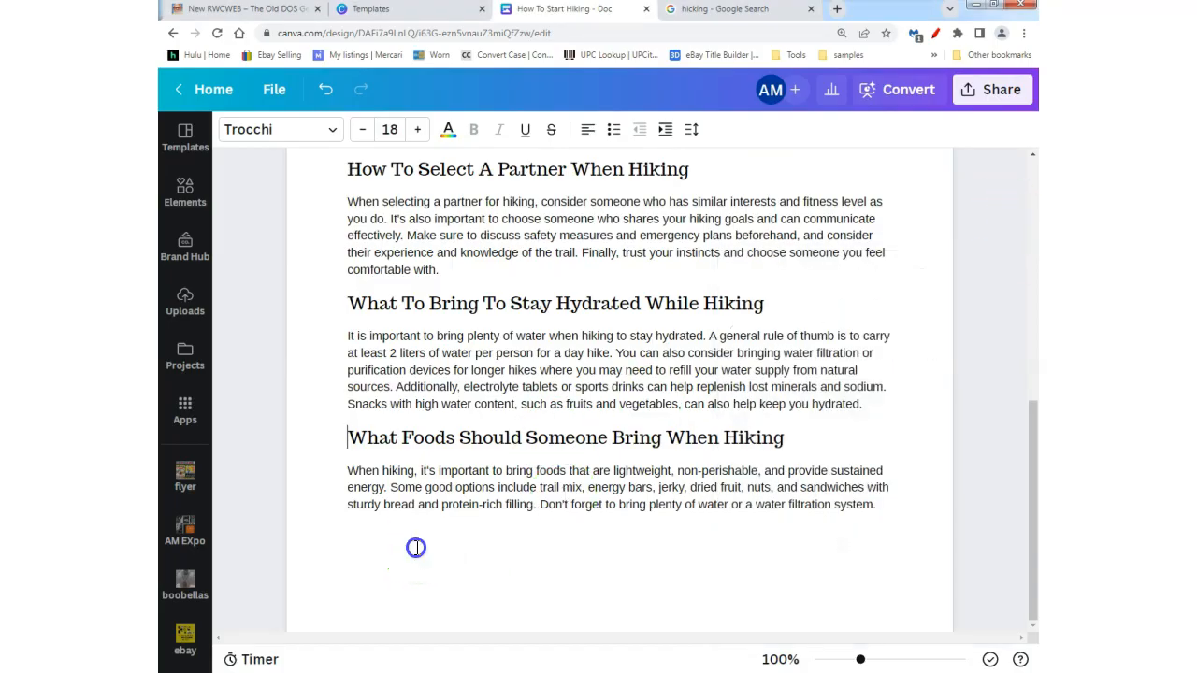
pyautogui.click(328, 535)
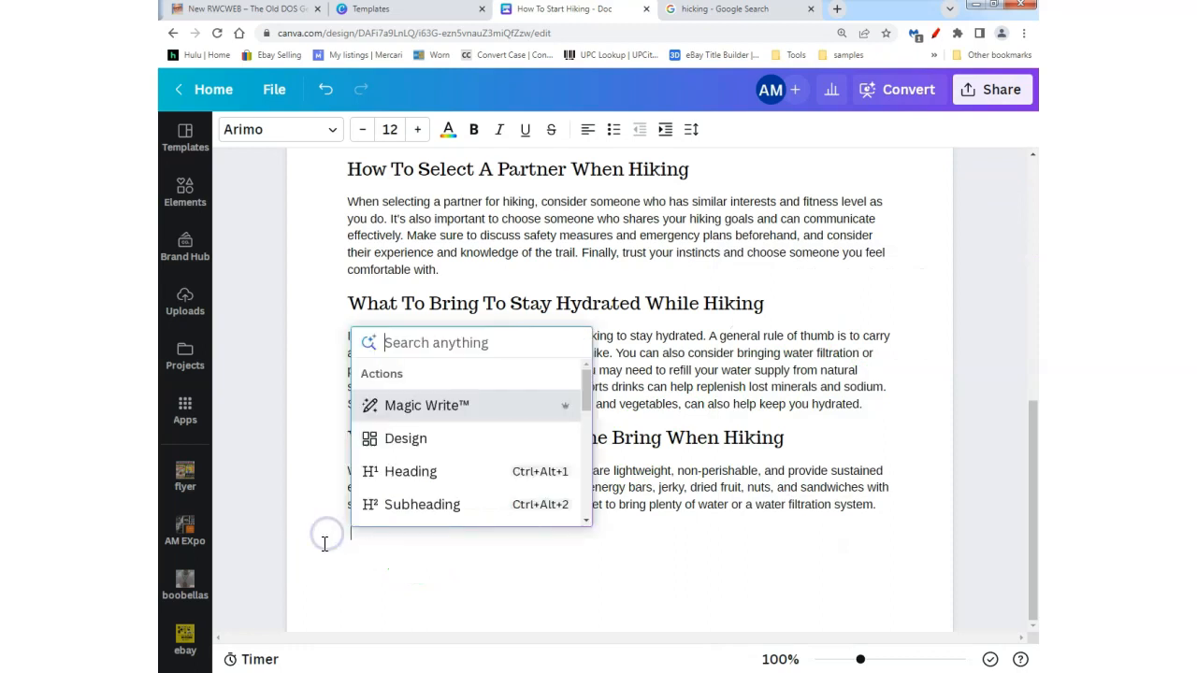
pyautogui.click(435, 406)
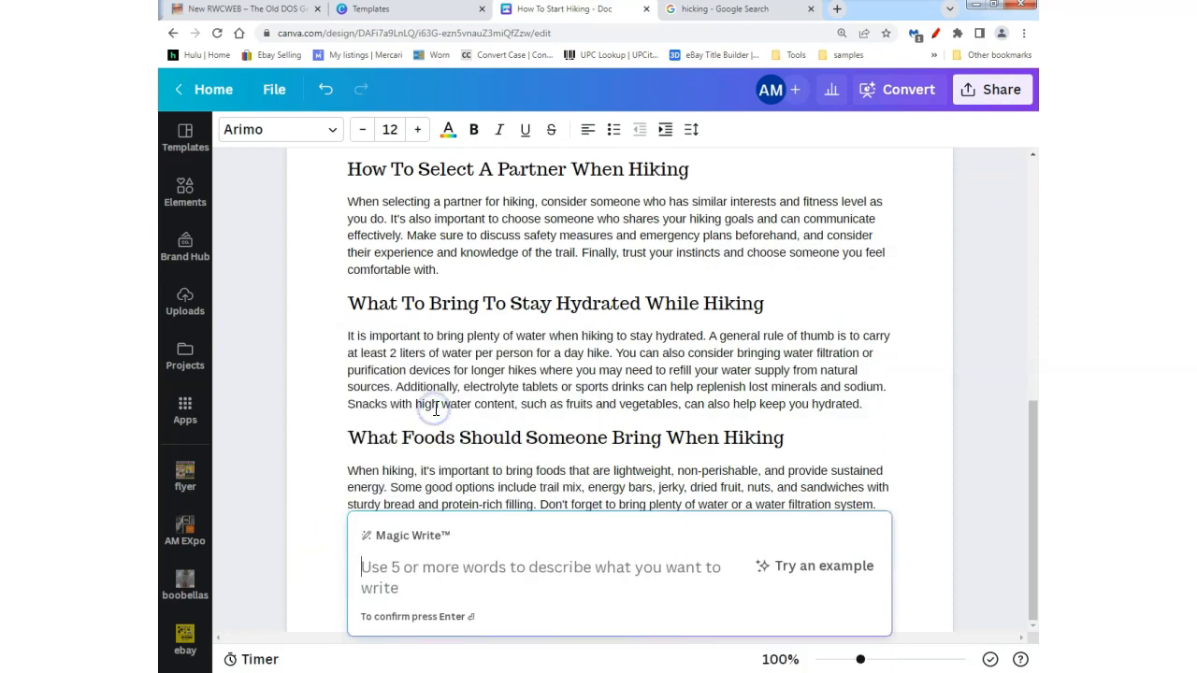
pyautogui.write('Wh')
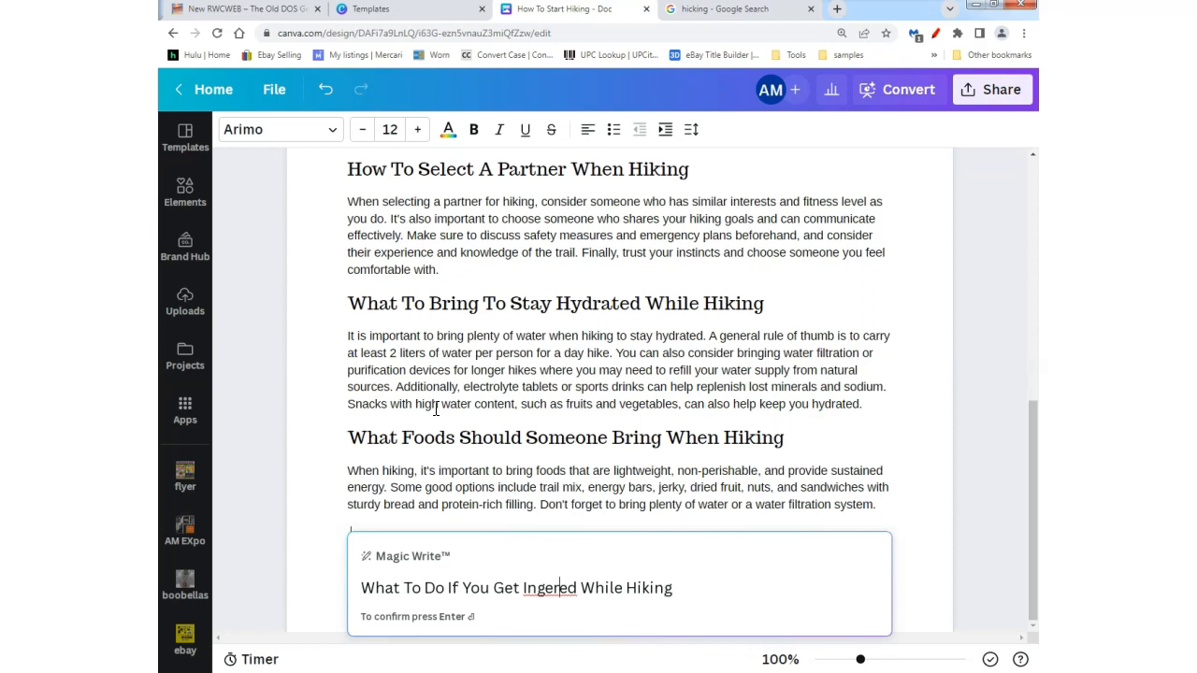
pyautogui.rightClick(550, 587)
pyautogui.click(571, 436)
pyautogui.press('Return')
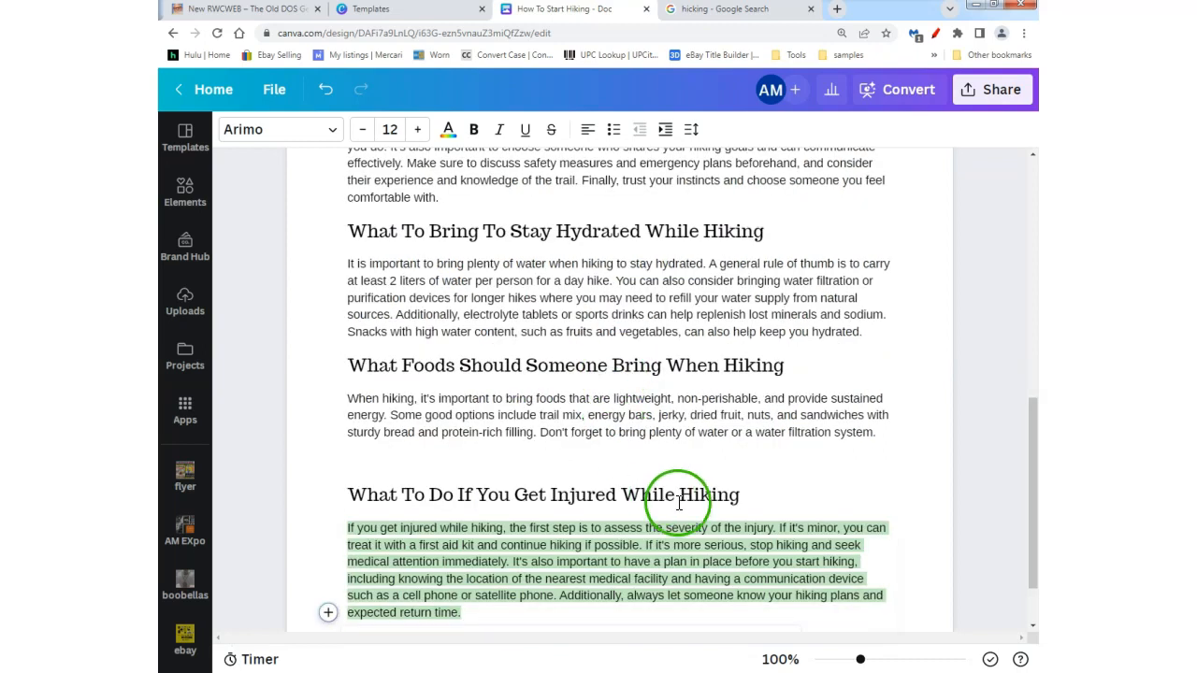
# Remove the blank line above the "What To Do If You Get Injured While Hiking" heading.
pyautogui.click(401, 466)
pyautogui.click(315, 349)
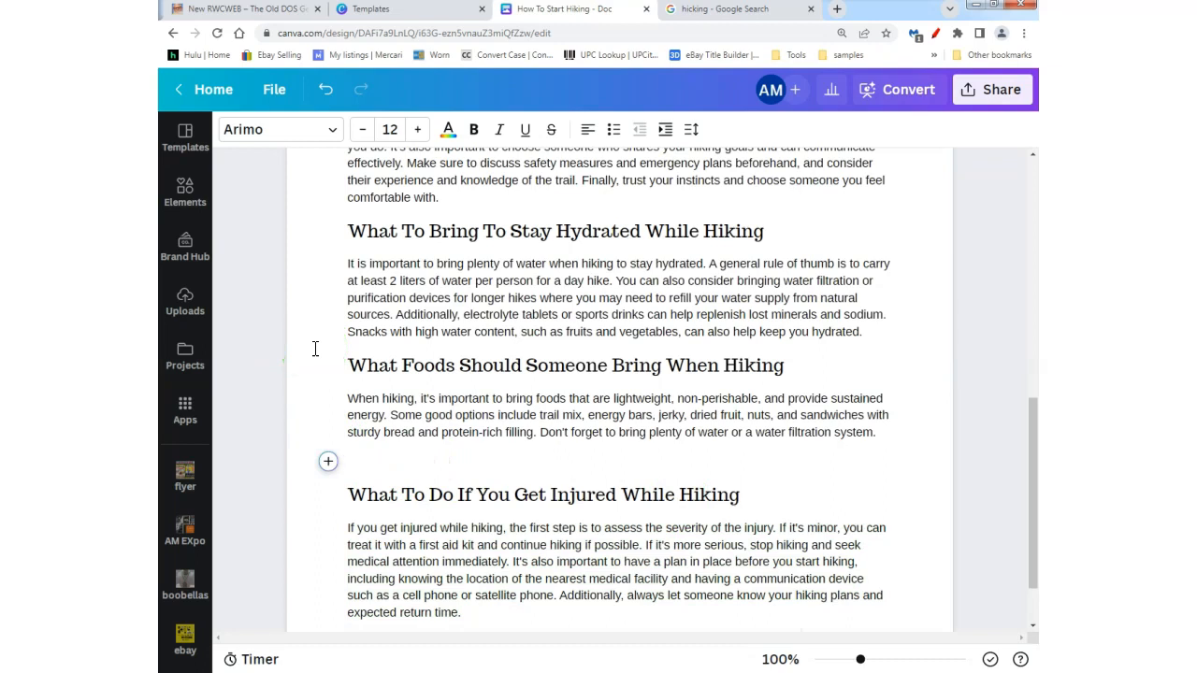
pyautogui.press('BackSpace')
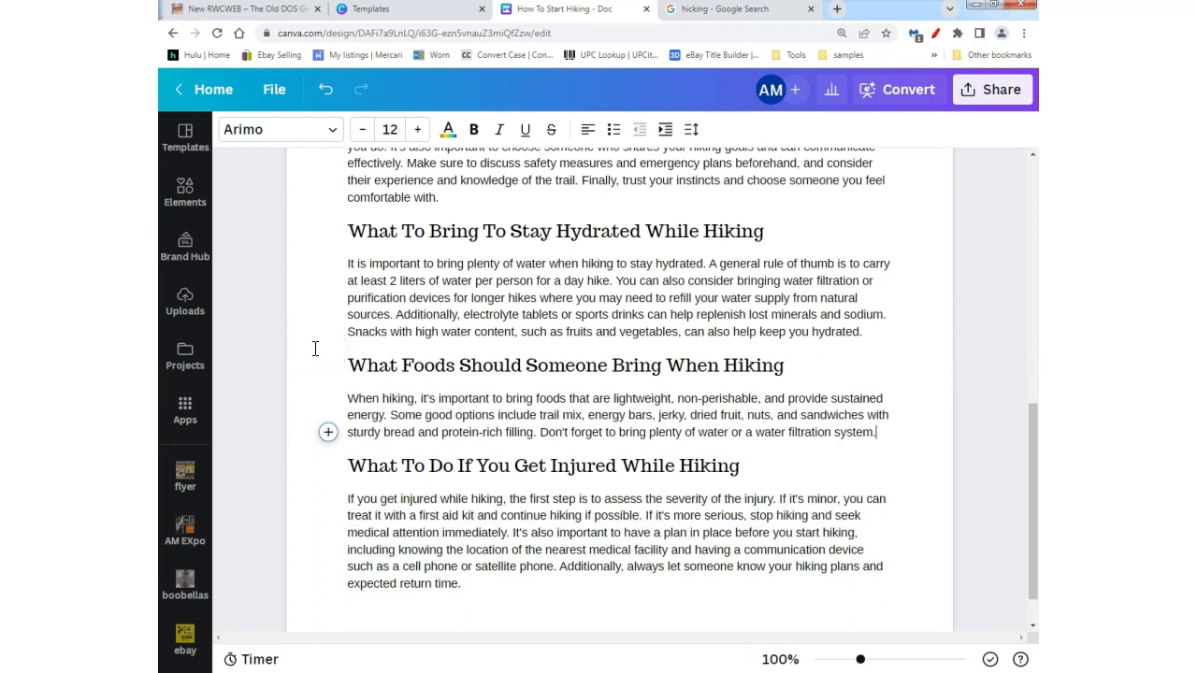
# Download the document with the new injury section as PDF Standard and open the file in the PDF reader.
pyautogui.scroll(-1, 362, 349)
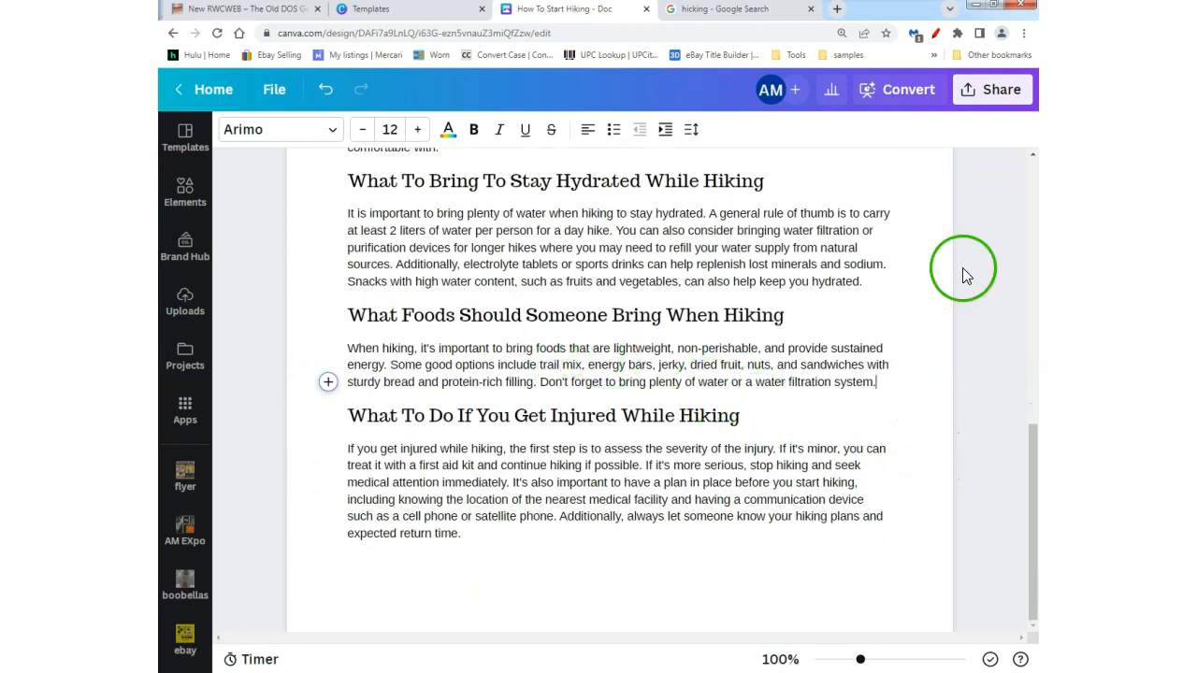
pyautogui.click(997, 88)
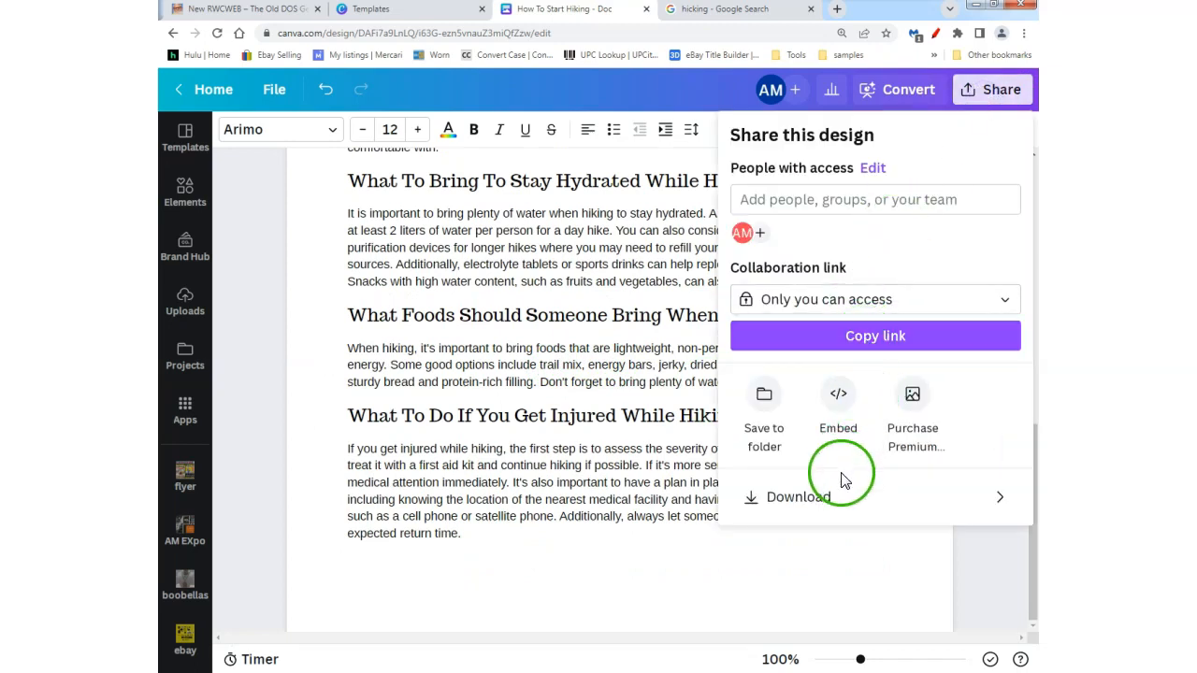
pyautogui.click(847, 496)
pyautogui.click(835, 345)
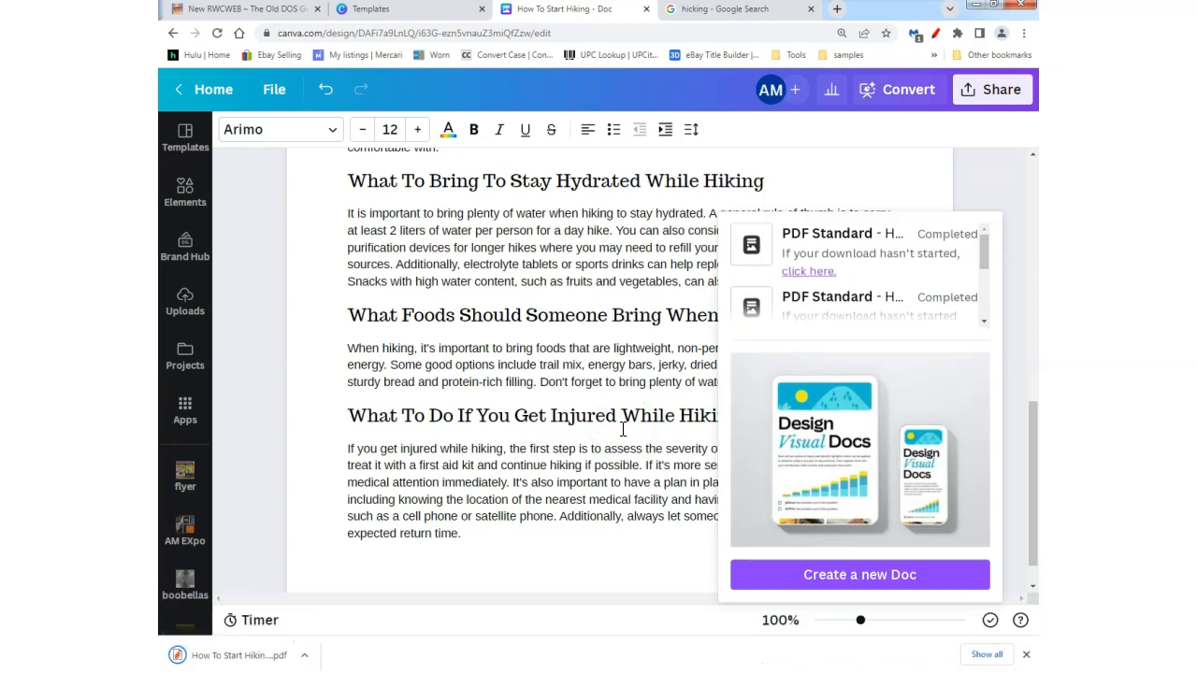
pyautogui.click(623, 430)
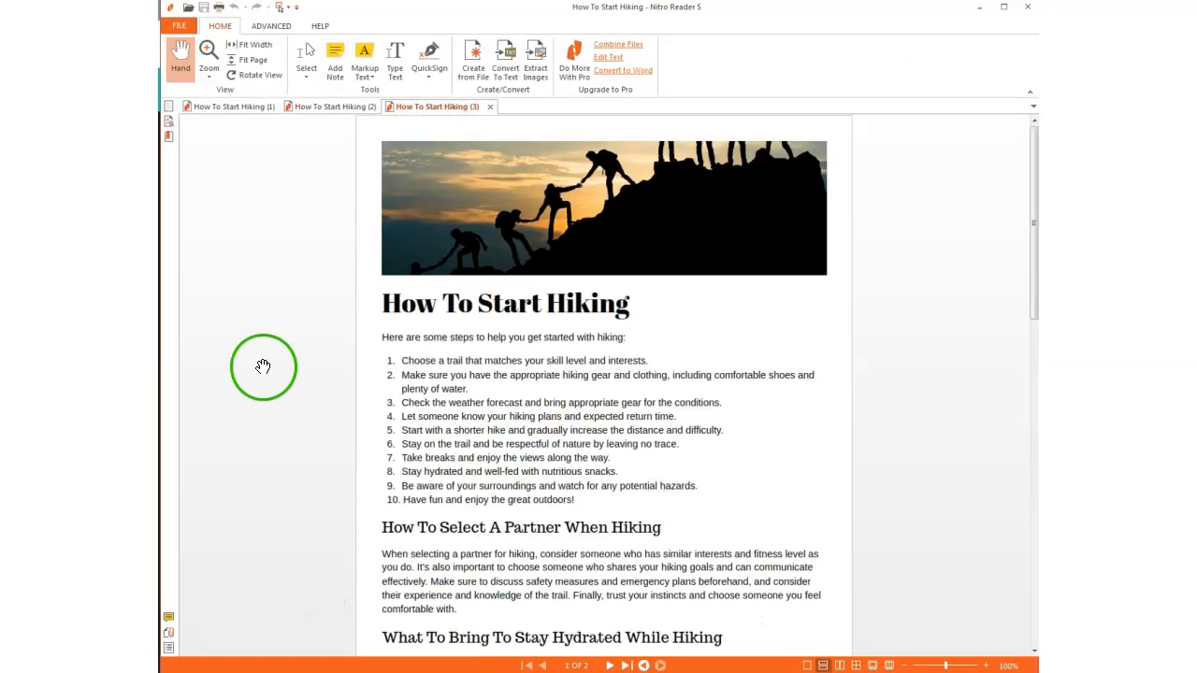
# Examine the page break in How To Start Hiking (3), compare it with How To Start Hiking (1), and switch back to Canva.
pyautogui.scroll(-10, 263, 367)
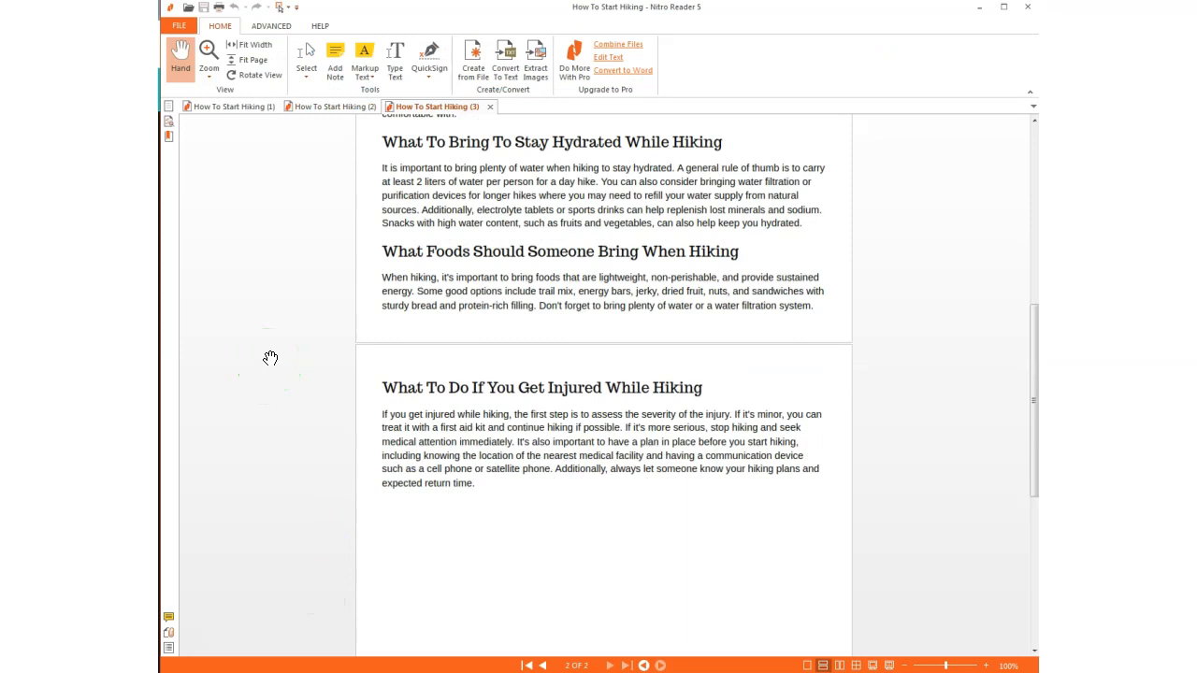
pyautogui.scroll(3, 271, 359)
pyautogui.scroll(-3, 271, 360)
pyautogui.scroll(10, 270, 361)
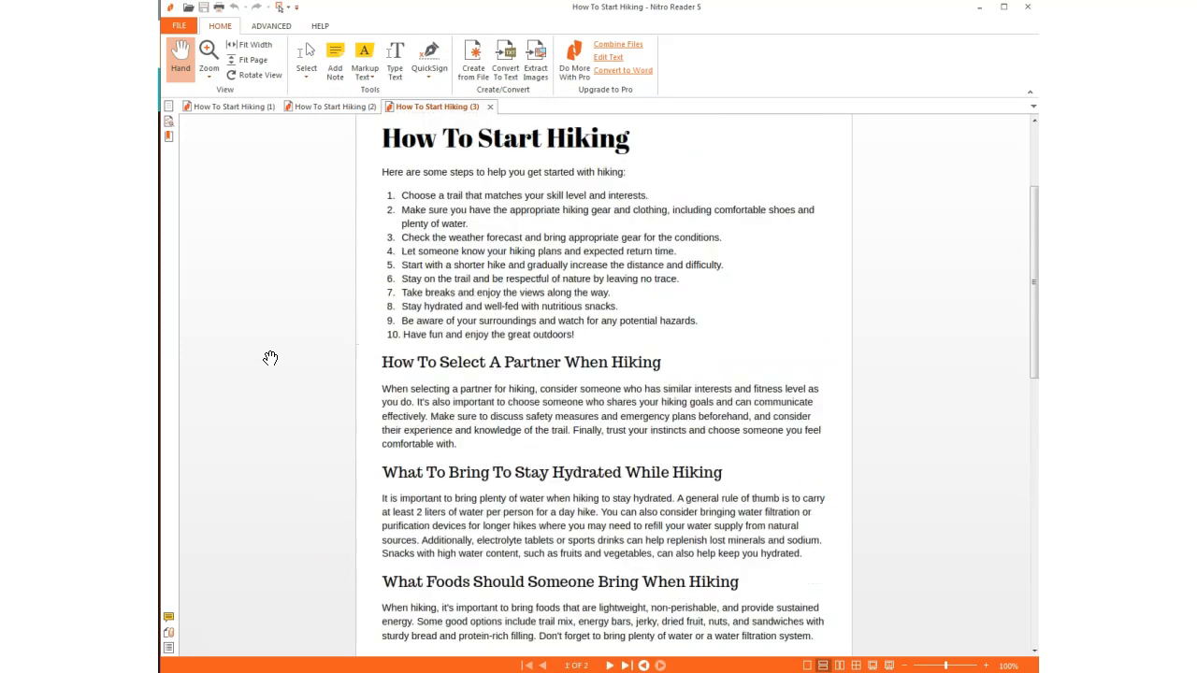
pyautogui.scroll(1, 270, 359)
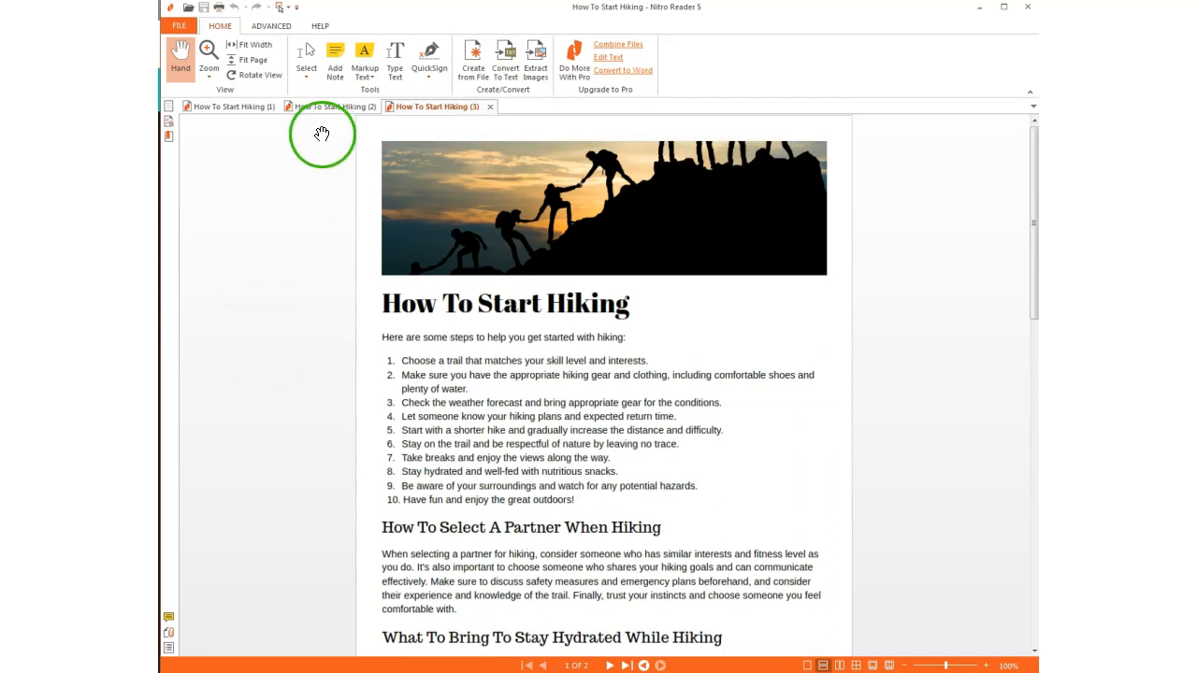
pyautogui.click(235, 107)
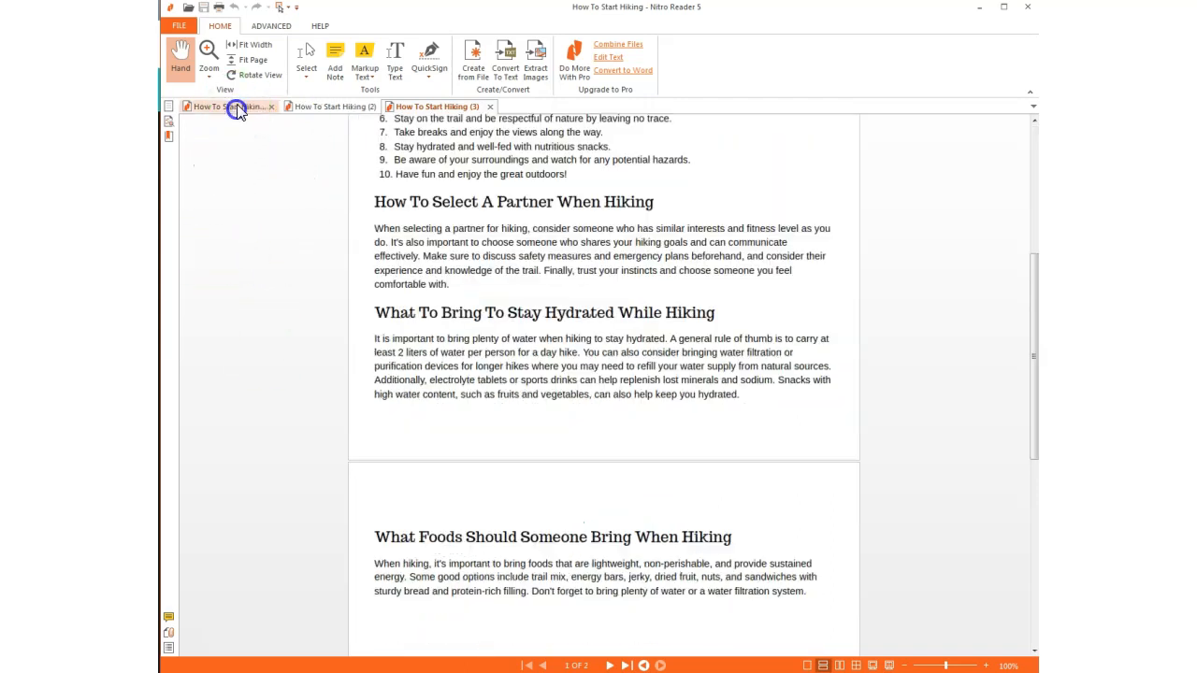
pyautogui.scroll(4, 271, 344)
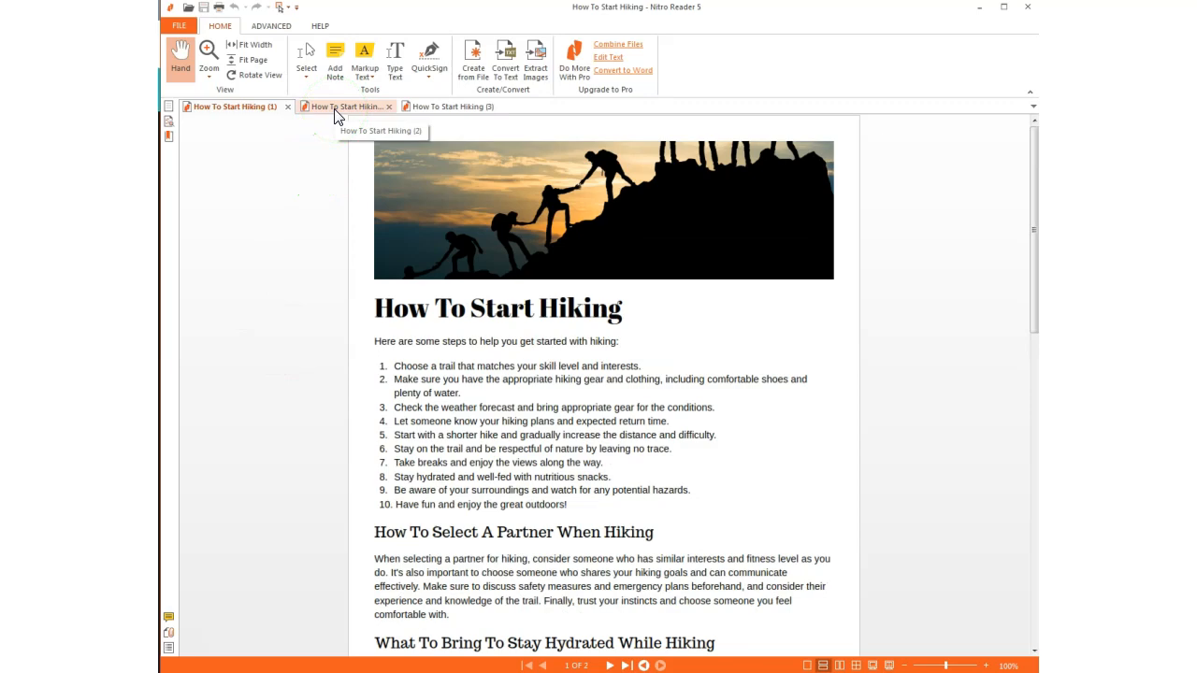
pyautogui.click(539, 671)
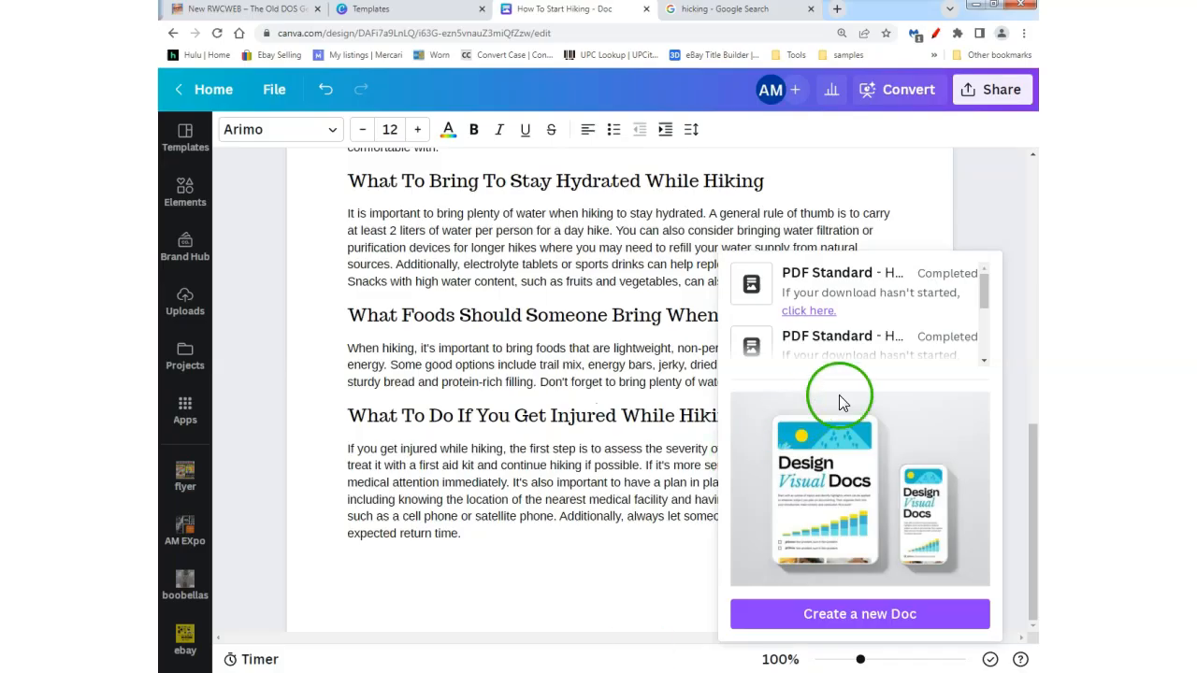
# Review the page sizes offered in the PDF download settings and close them without downloading.
pyautogui.click(968, 99)
pyautogui.click(845, 302)
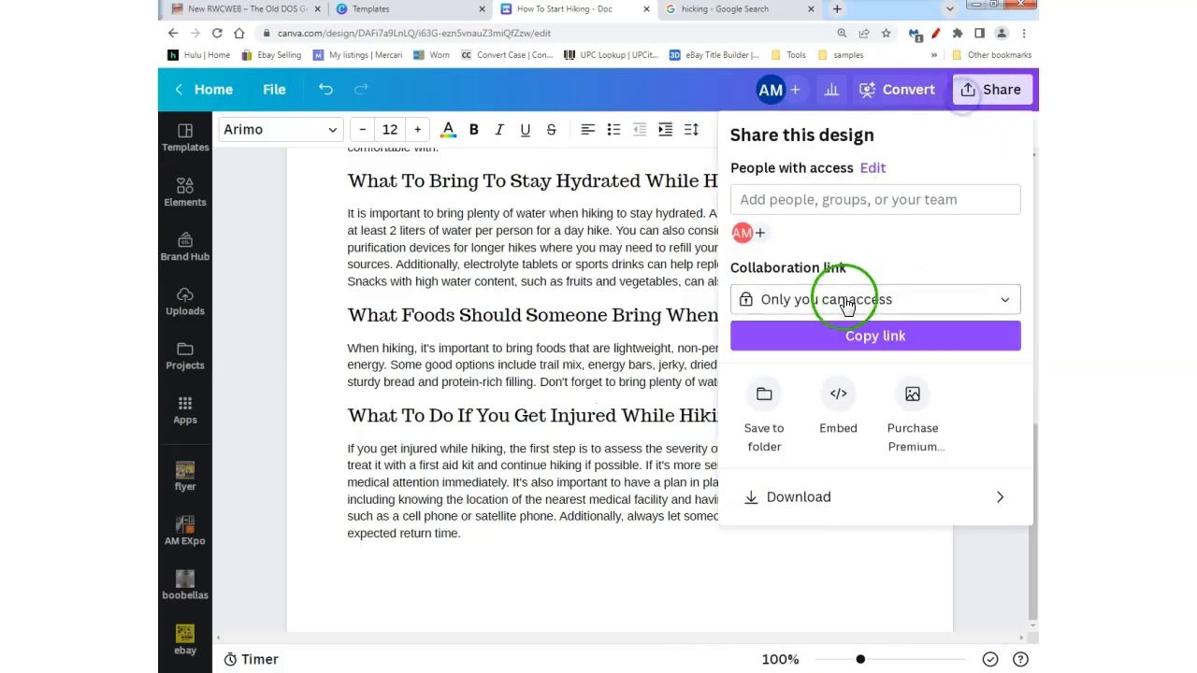
pyautogui.click(799, 497)
pyautogui.click(814, 264)
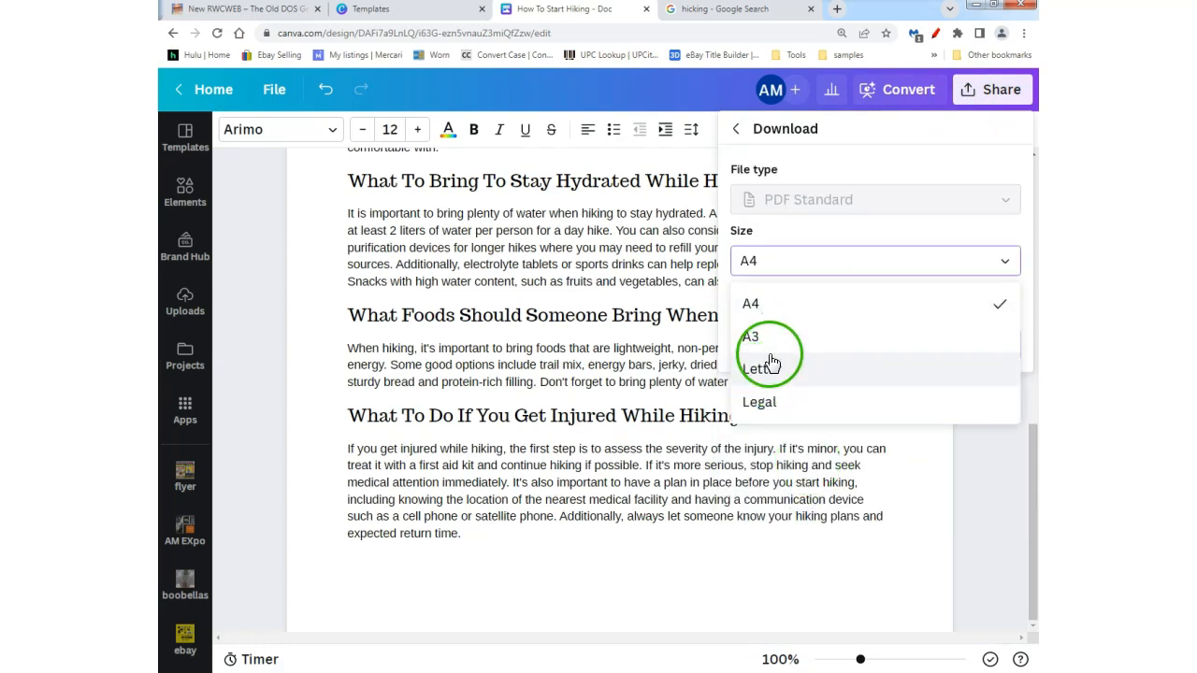
pyautogui.click(262, 338)
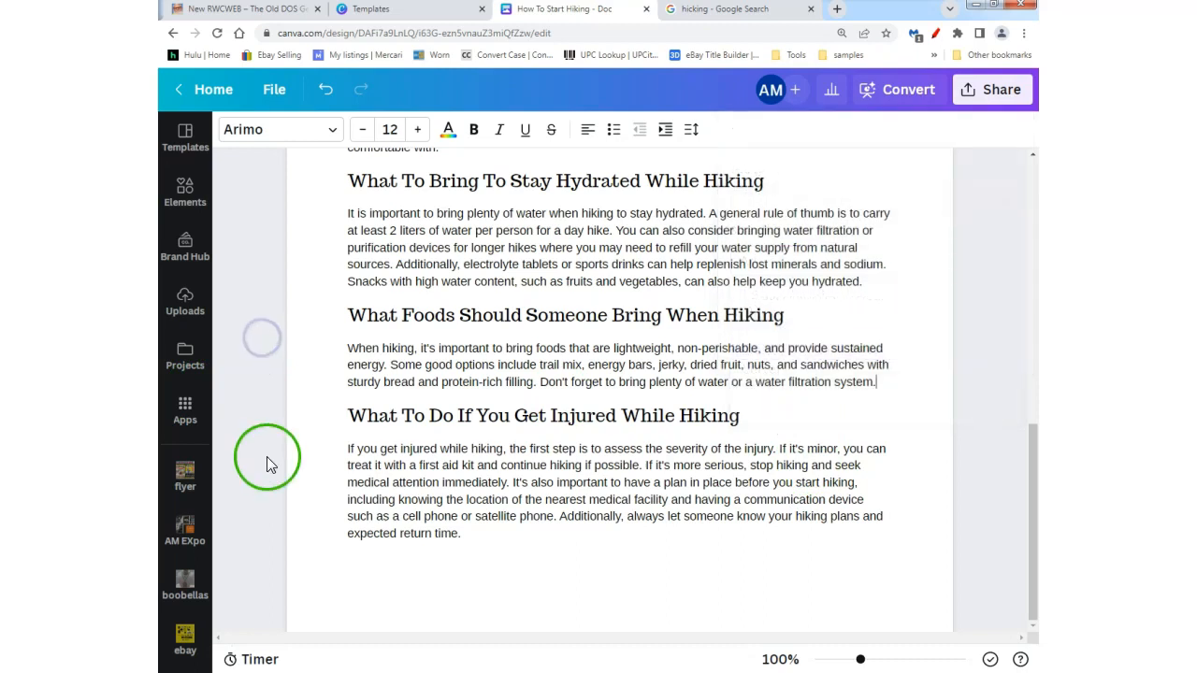
# Look through the whole hiking document from the banner to the injury section, and switch to the RWCWEB website.
pyautogui.scroll(7, 267, 449)
pyautogui.scroll(-2, 266, 440)
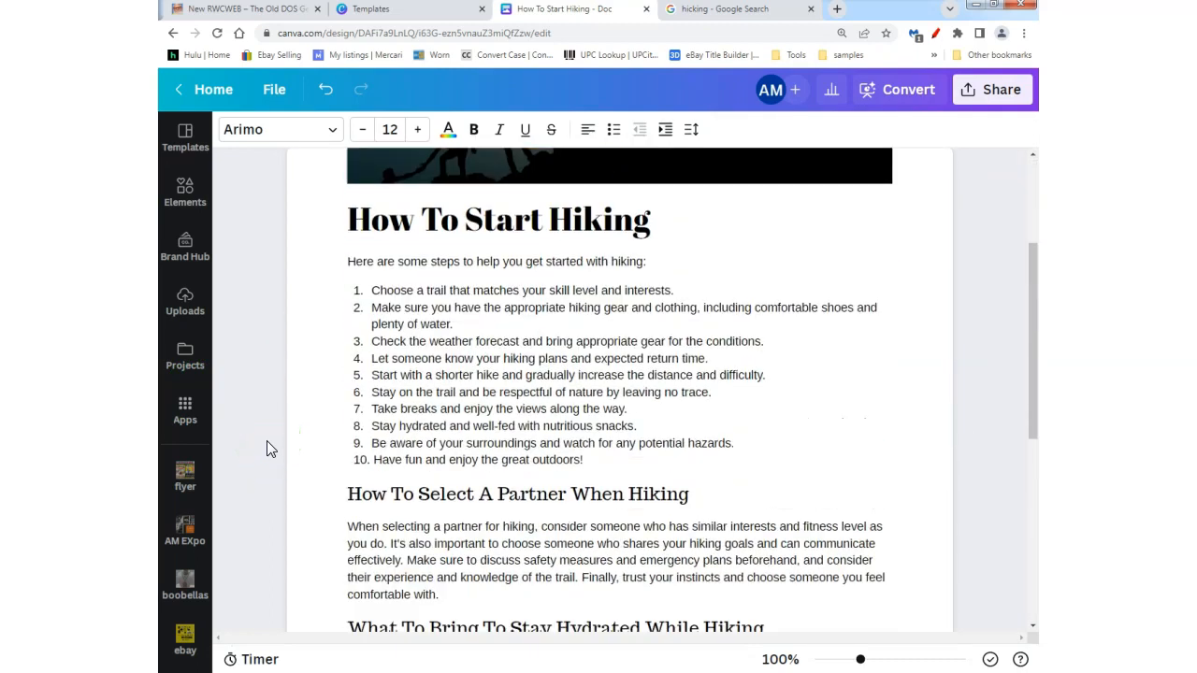
pyautogui.scroll(-2, 269, 439)
pyautogui.scroll(5, 835, 479)
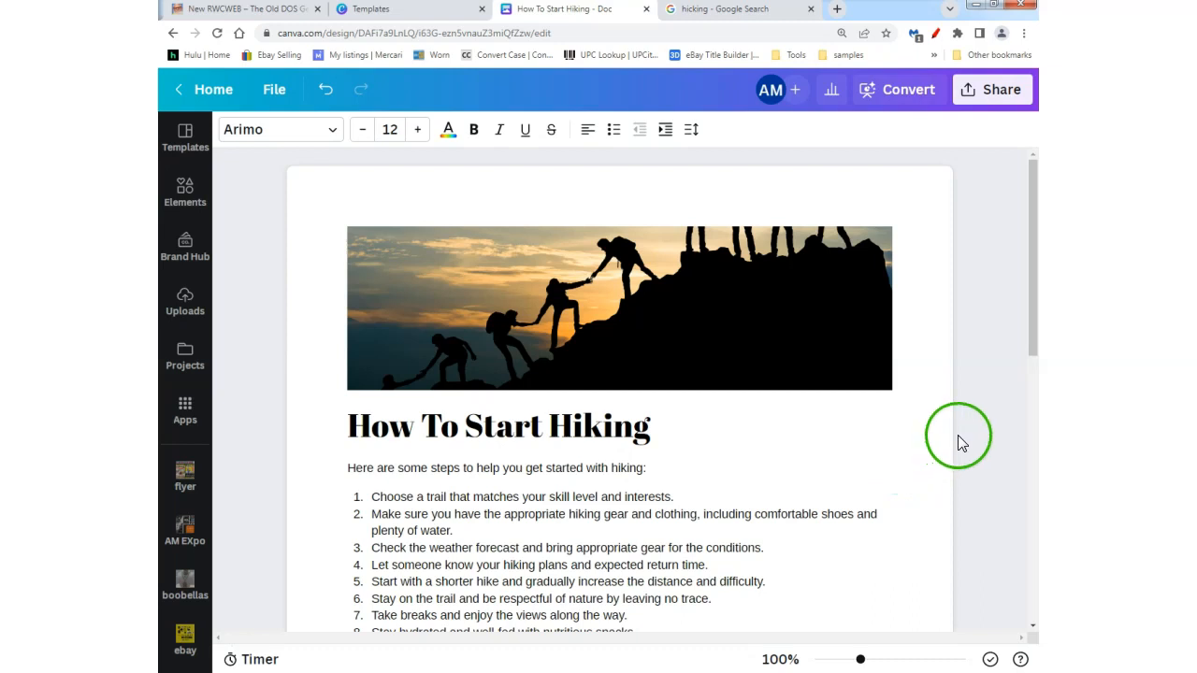
pyautogui.scroll(-5, 985, 431)
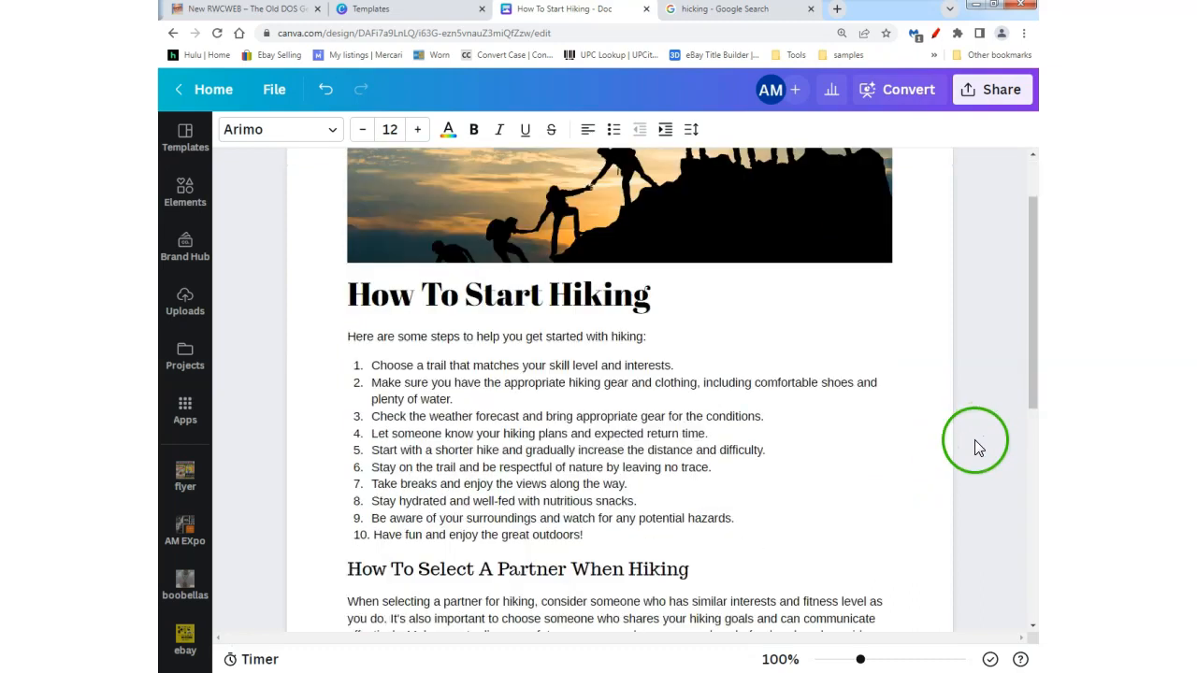
pyautogui.scroll(-7, 963, 447)
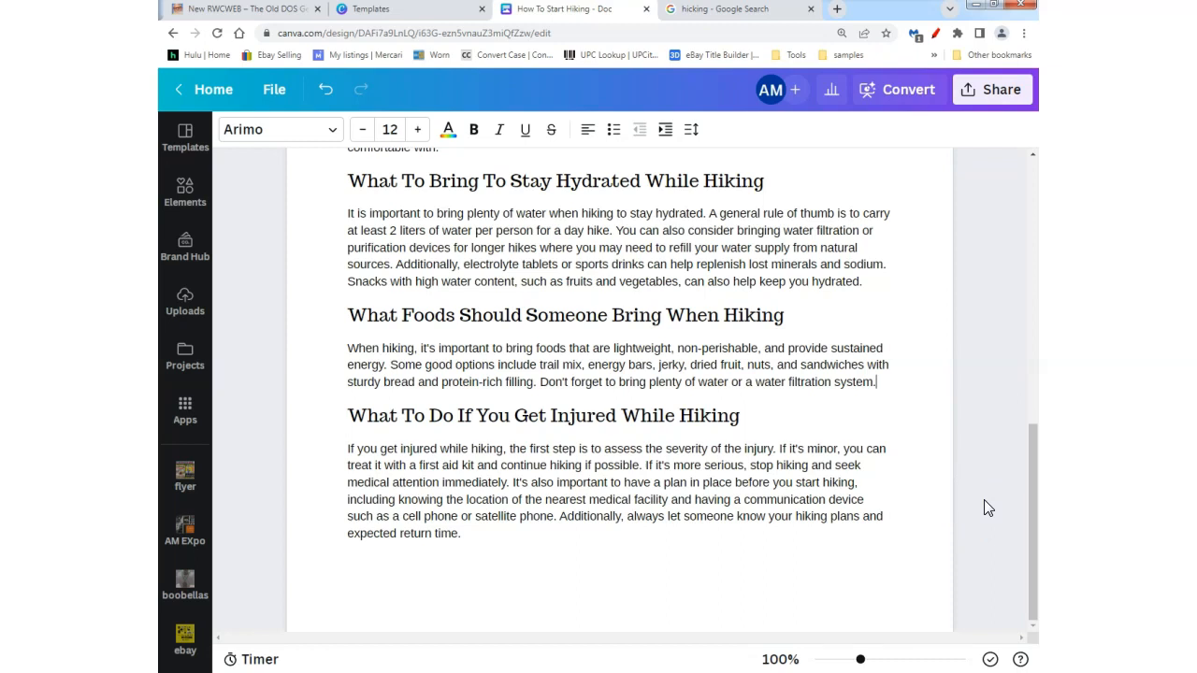
pyautogui.scroll(3, 984, 500)
pyautogui.scroll(4, 989, 493)
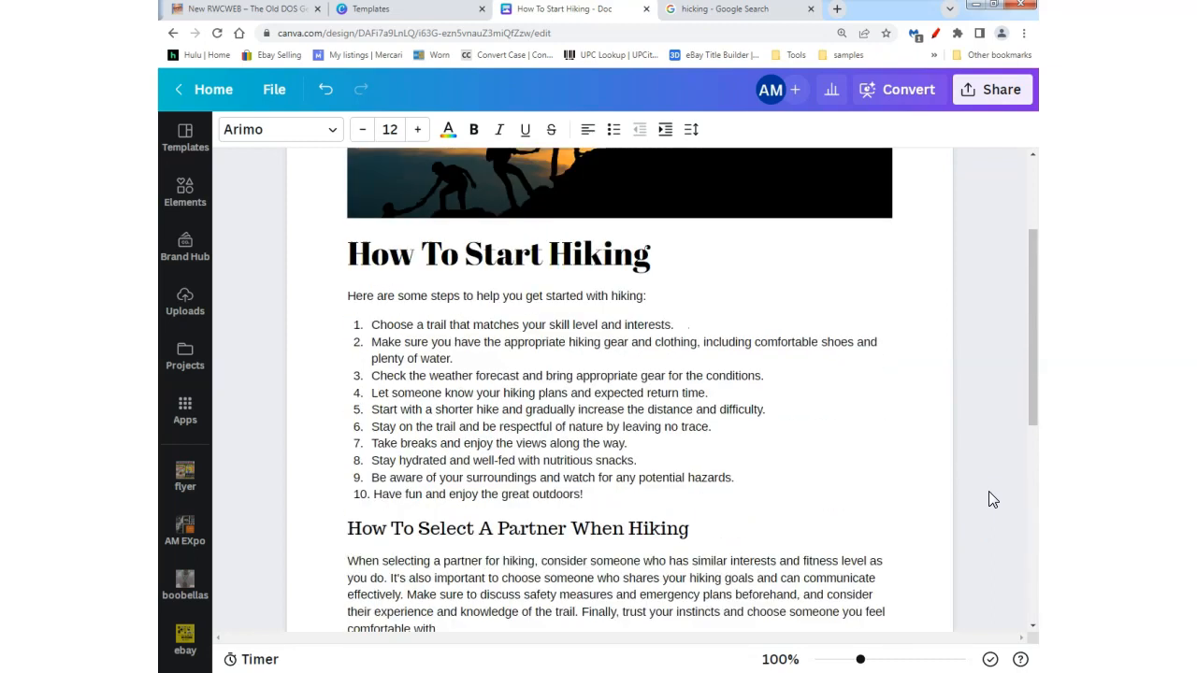
pyautogui.click(978, 468)
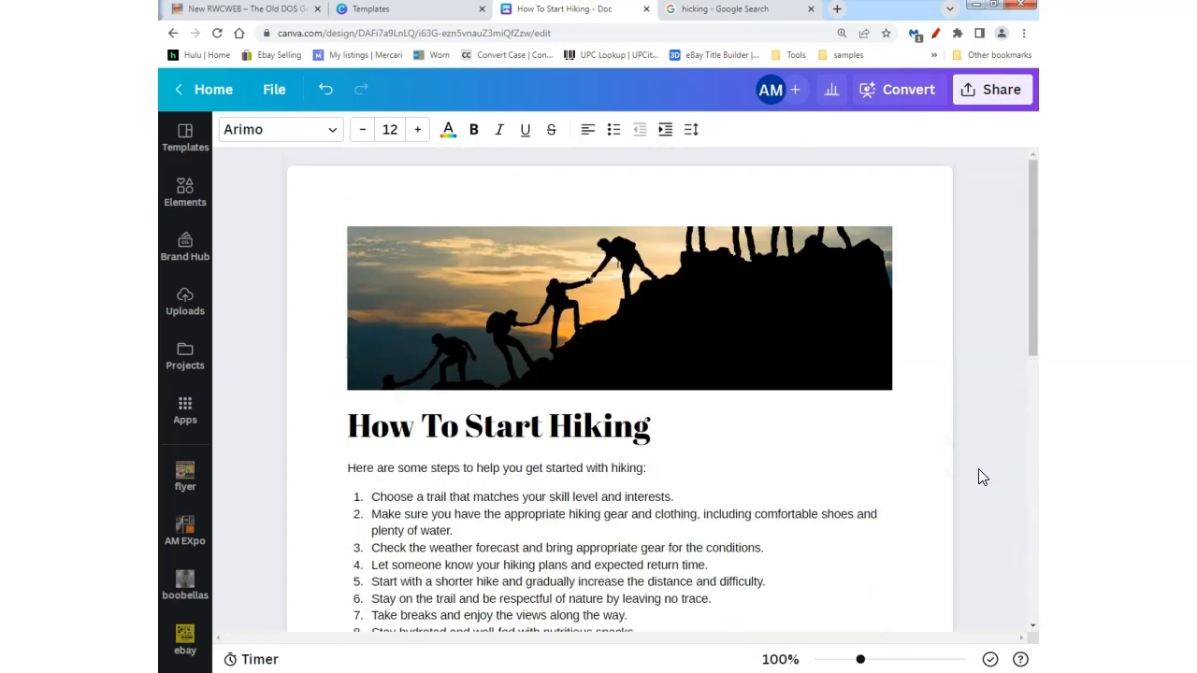
pyautogui.scroll(-5, 979, 472)
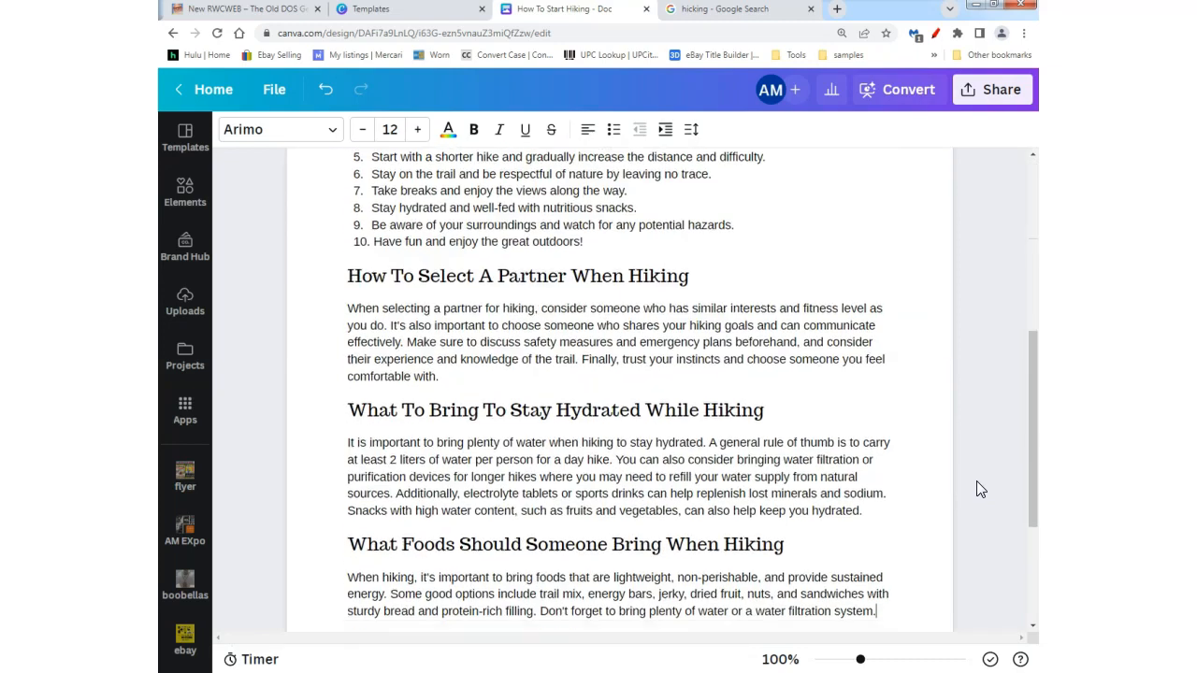
pyautogui.scroll(-3, 976, 490)
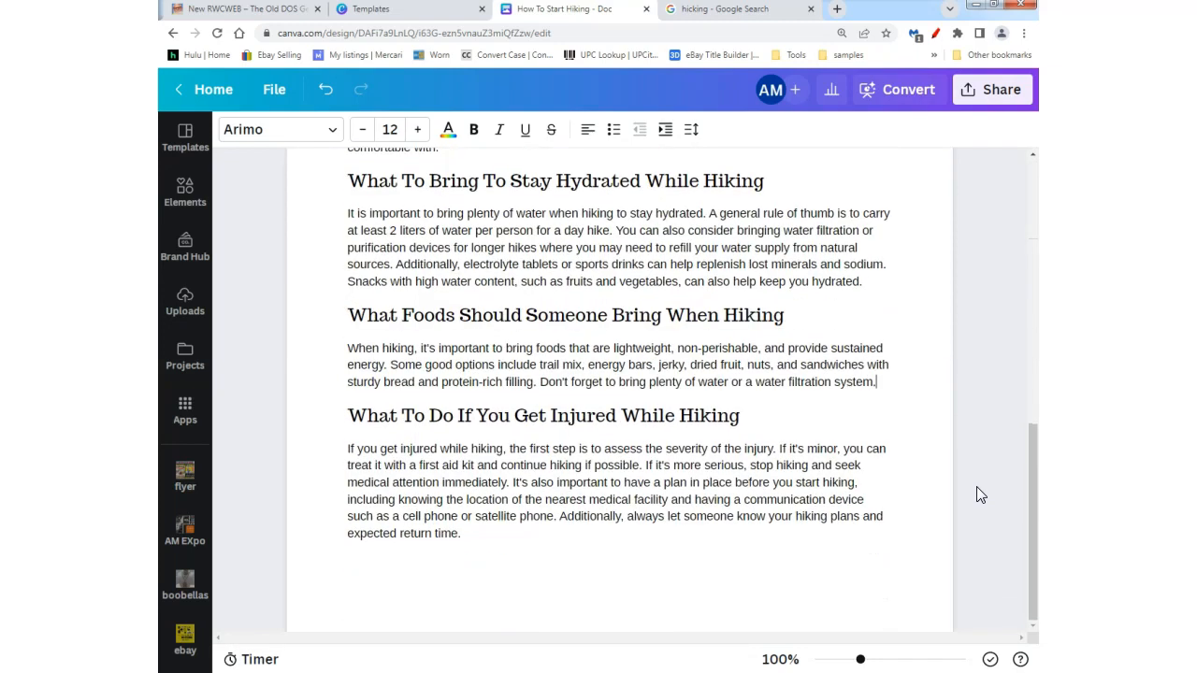
pyautogui.scroll(7, 979, 494)
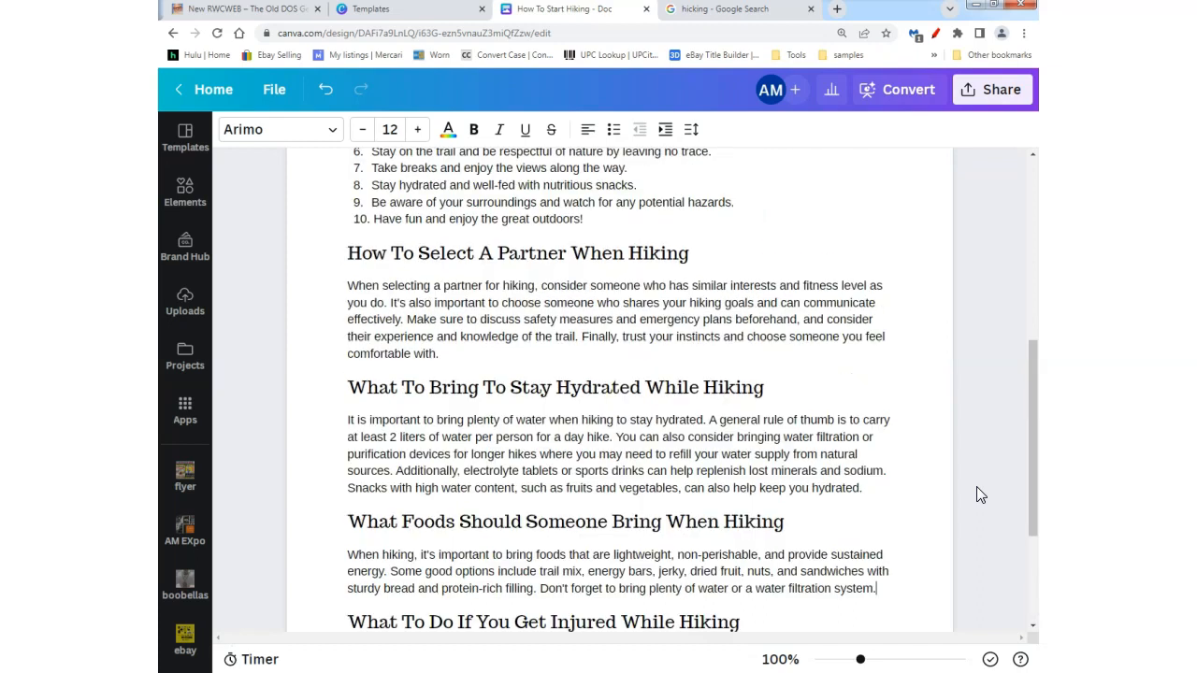
pyautogui.scroll(1, 977, 495)
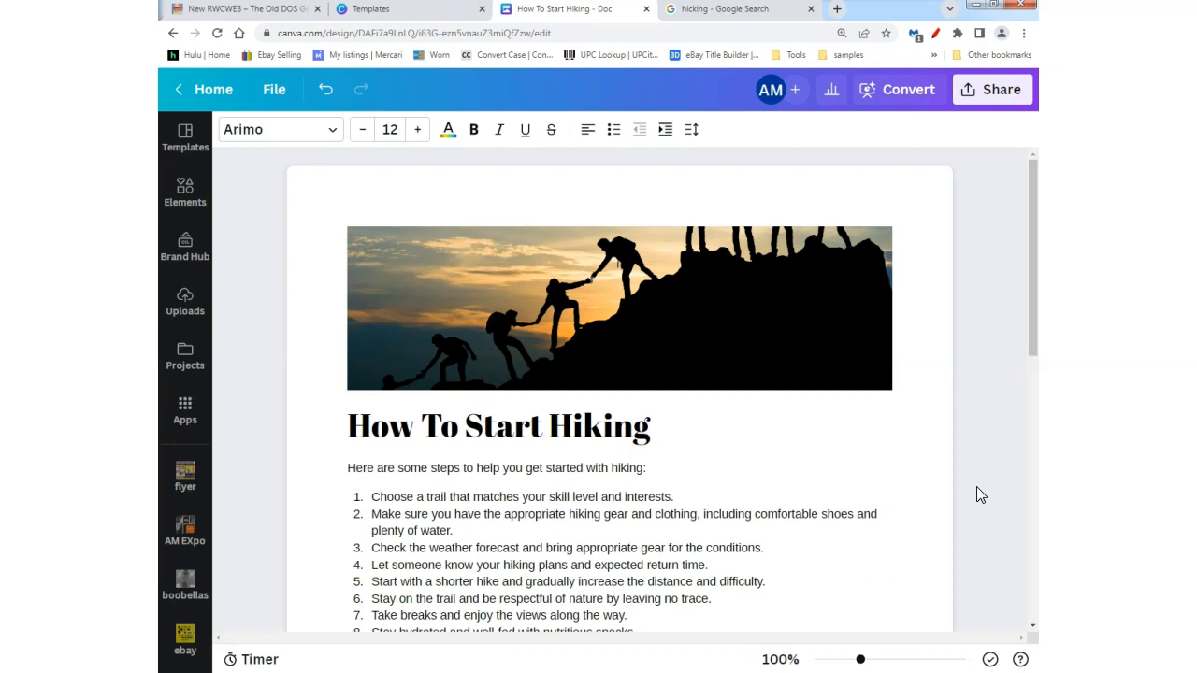
pyautogui.click(267, 9)
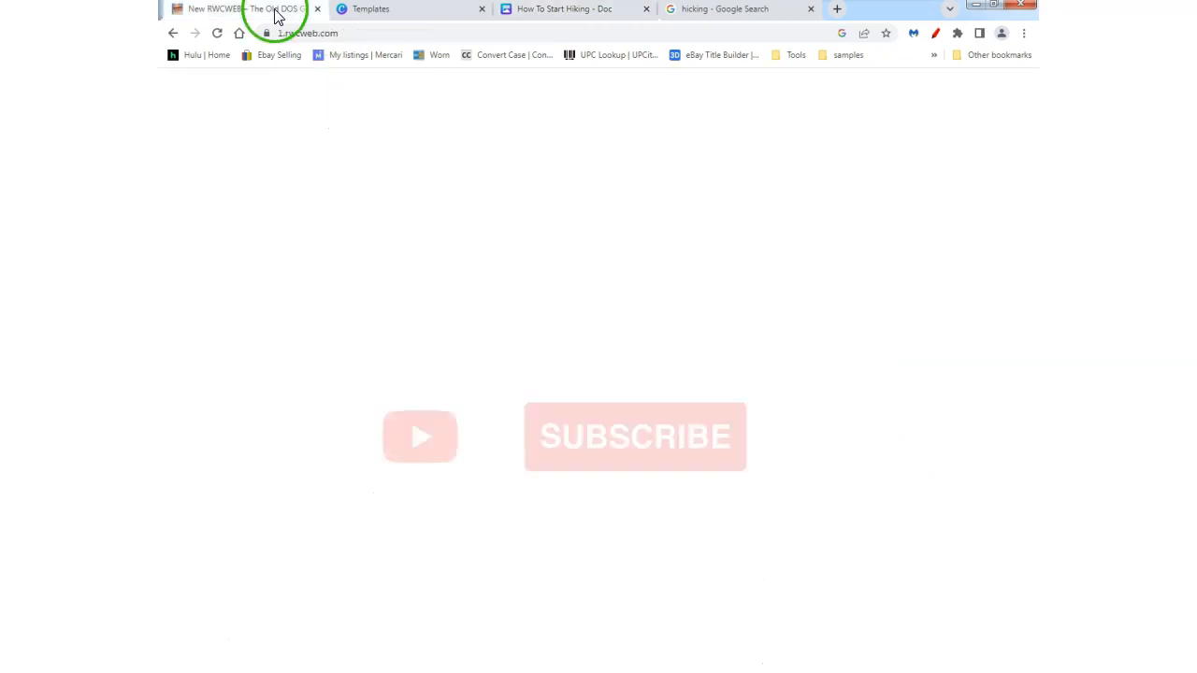